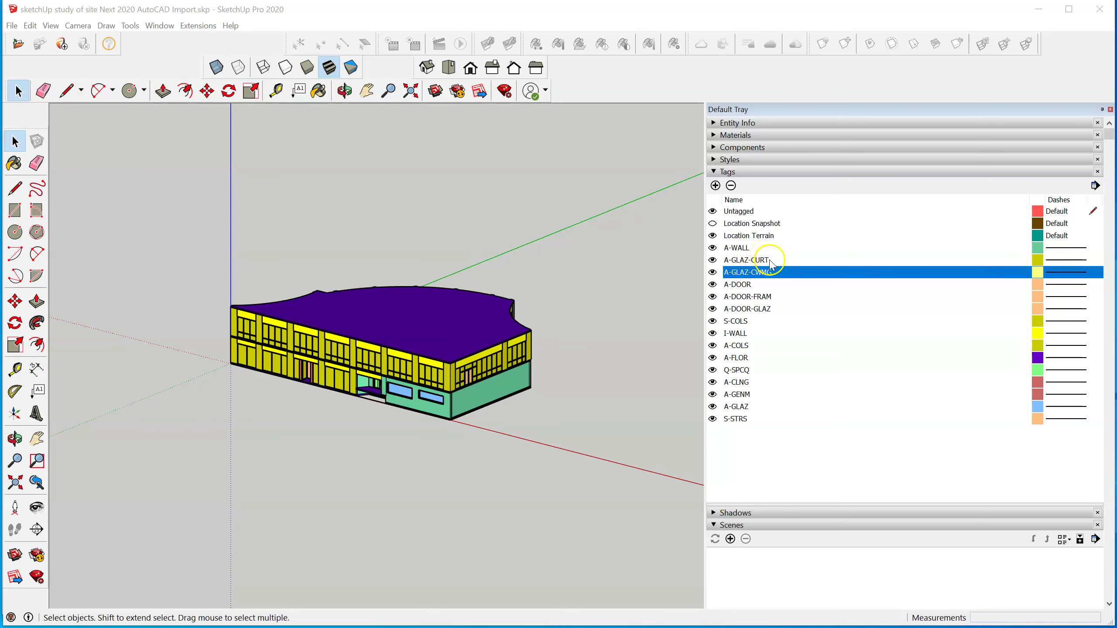
Step: Orbit and zoom around the imported building to view its curved end
scroll(334, 422, "up", 3)
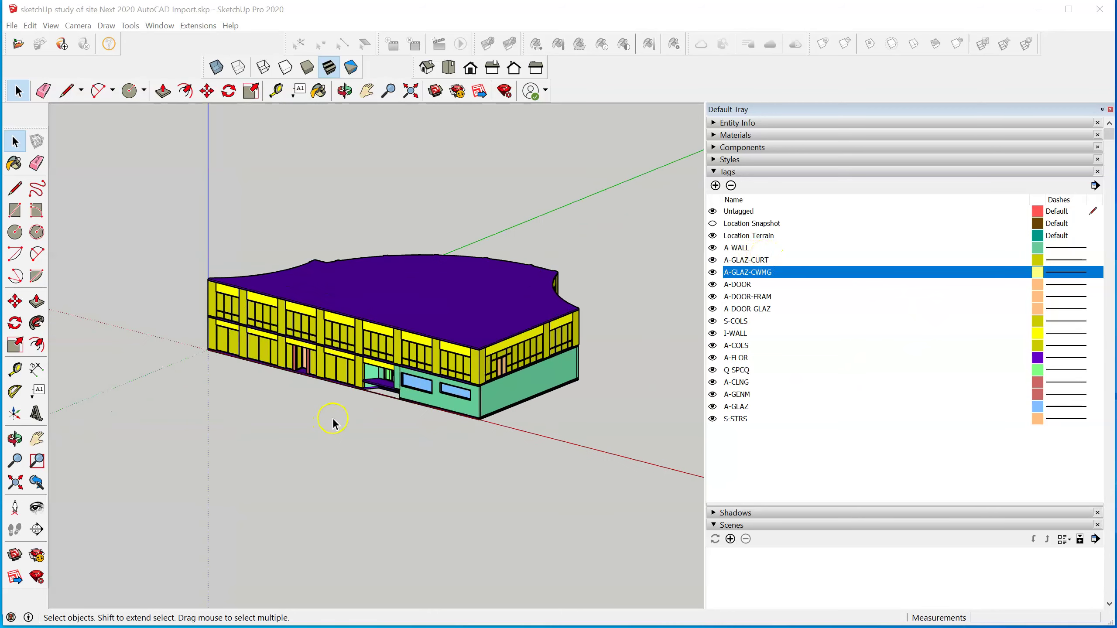
scroll(343, 413, "down", 3)
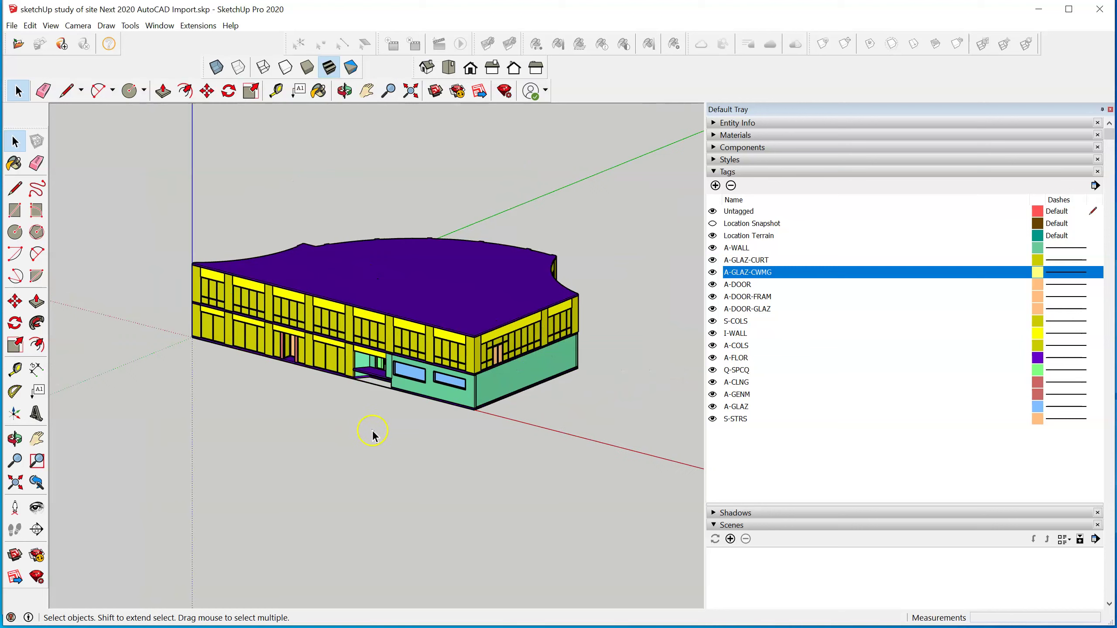
middle_click_drag(369, 428, 405, 456)
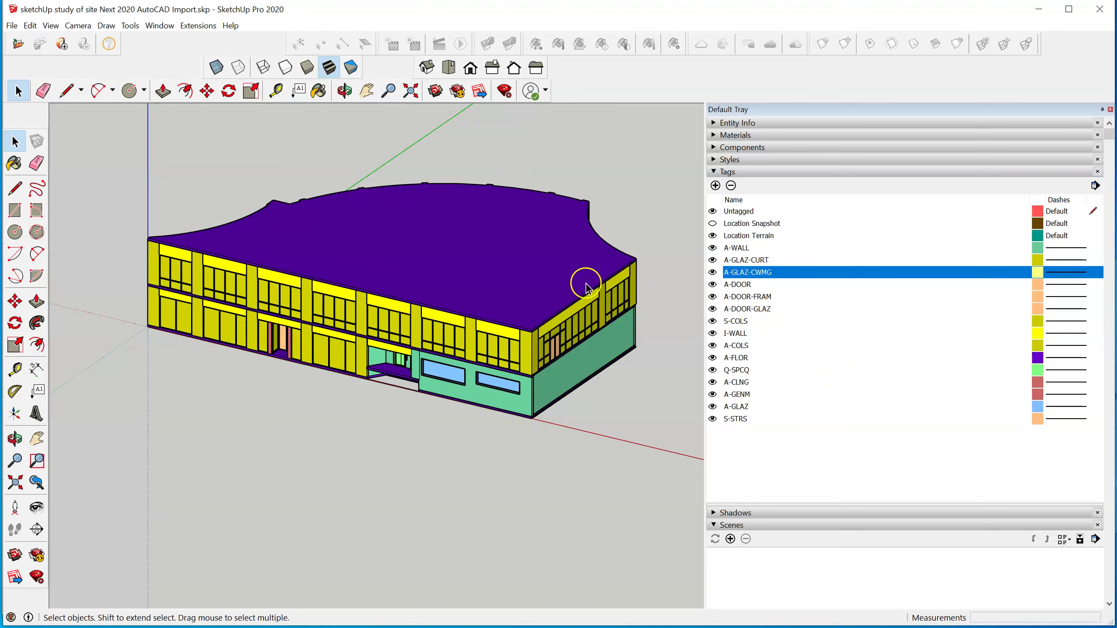
scroll(389, 491, "down", 1)
scroll(457, 474, "up", 1)
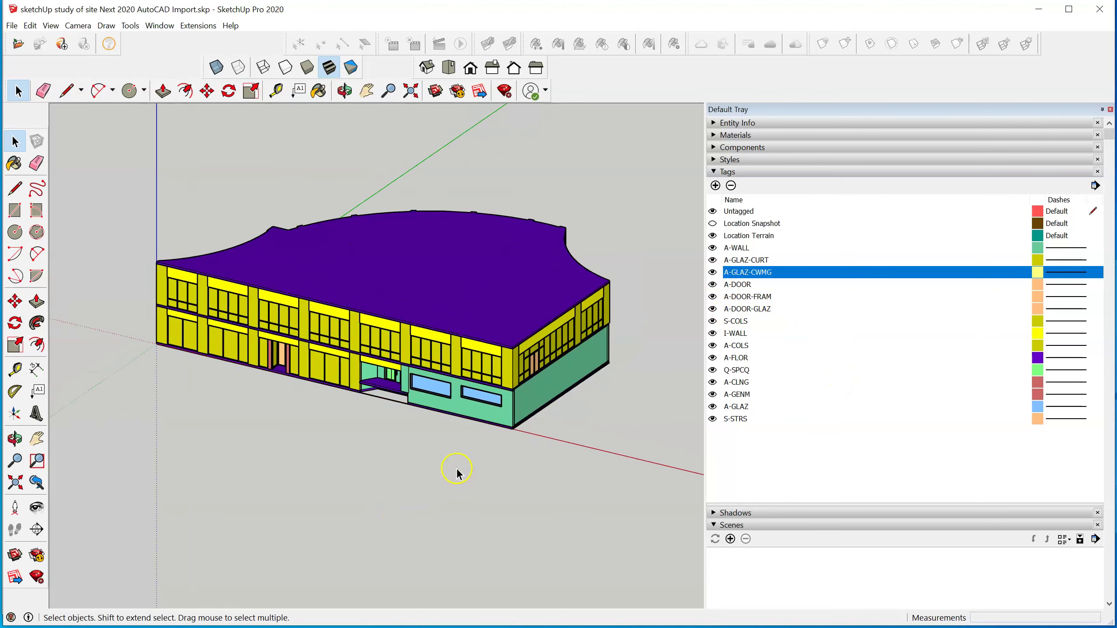
scroll(525, 410, "up", 3)
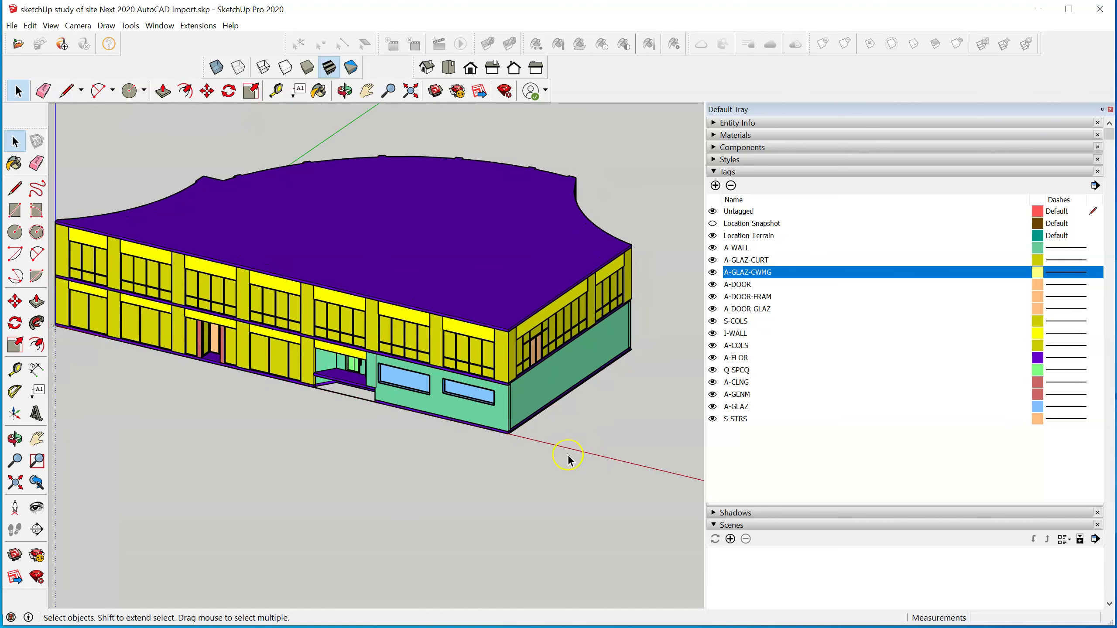
scroll(562, 462, "down", 1)
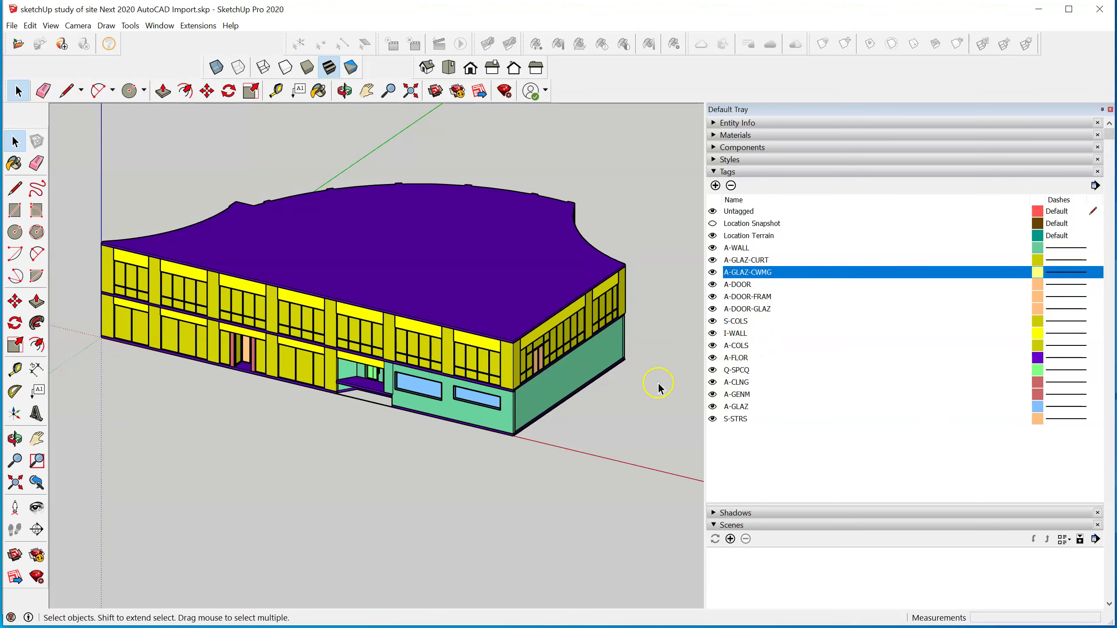
scroll(462, 440, "up", 1)
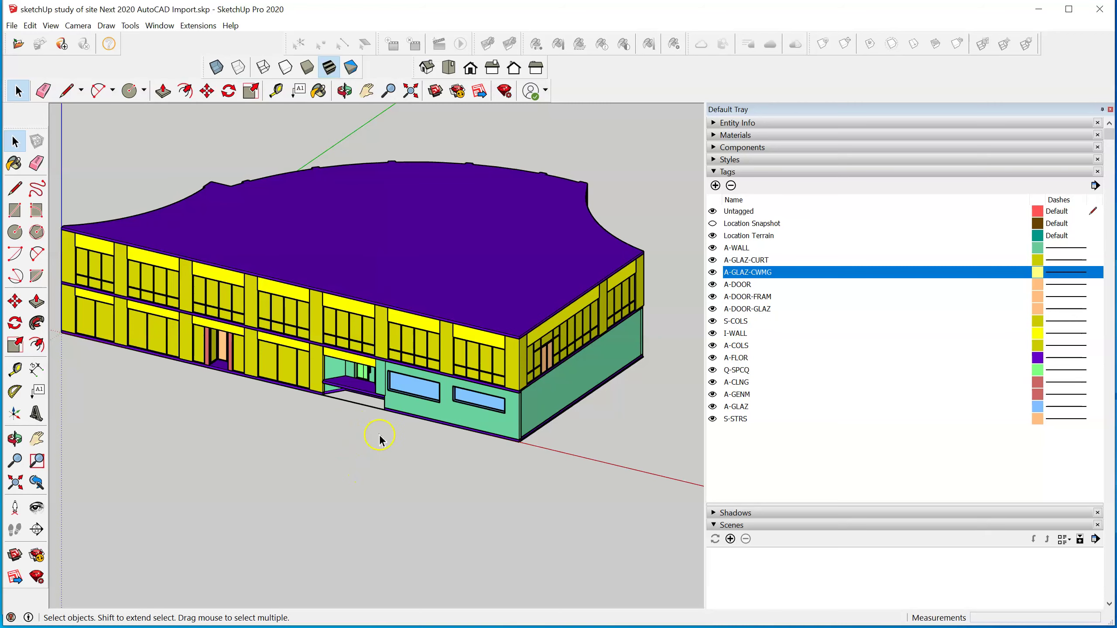
middle_click_drag(248, 476, 654, 415)
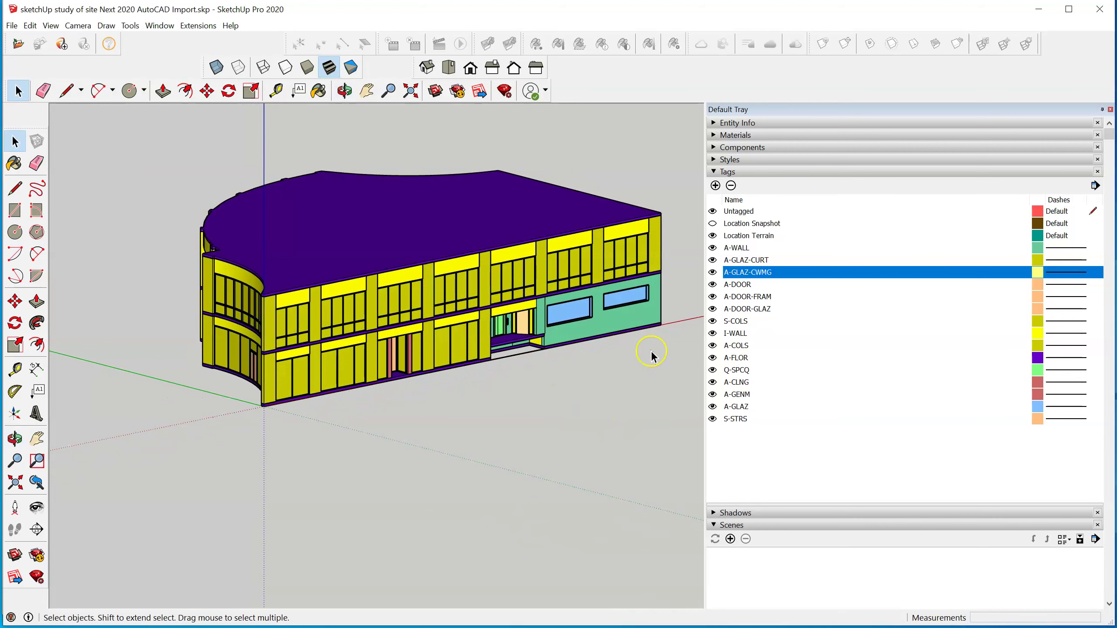
scroll(423, 468, "up", 1)
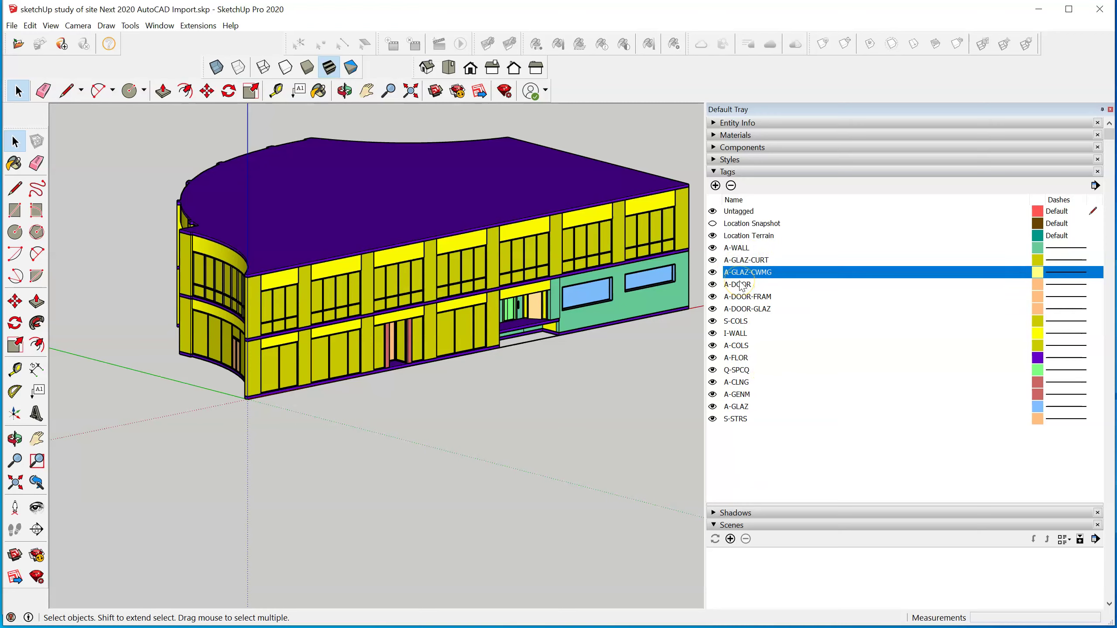
Step: Temporarily hide the A-GLAZ-CURT curtain glazing tag, then show it again
left_click(719, 286)
left_click(712, 260)
middle_click_drag(328, 465, 169, 461)
key("space")
scroll(480, 391, "up", 3)
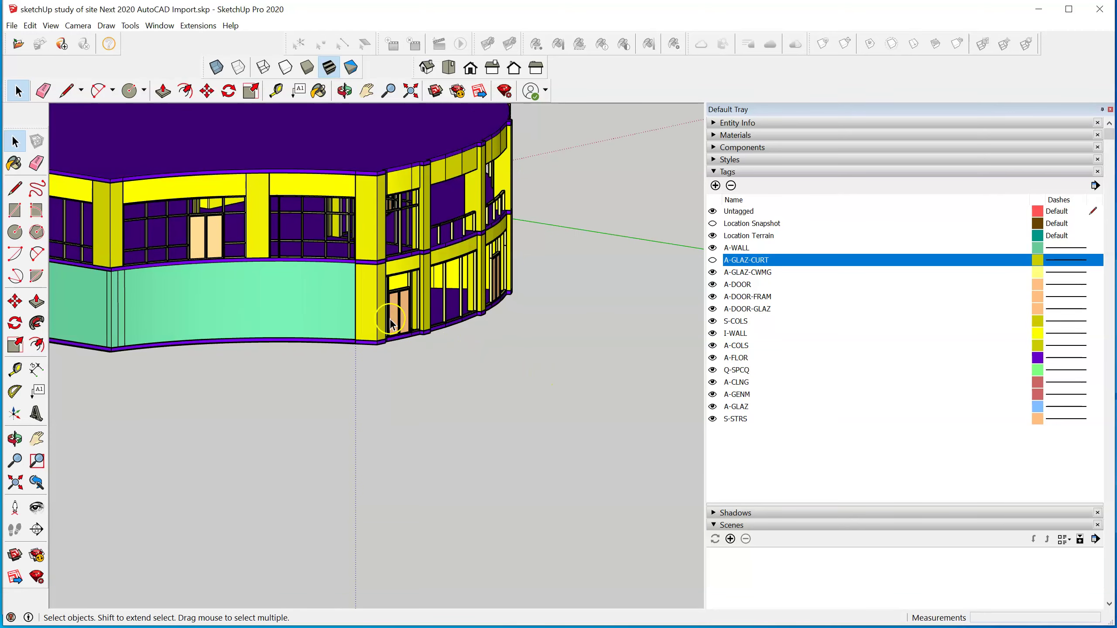
scroll(490, 372, "up", 4)
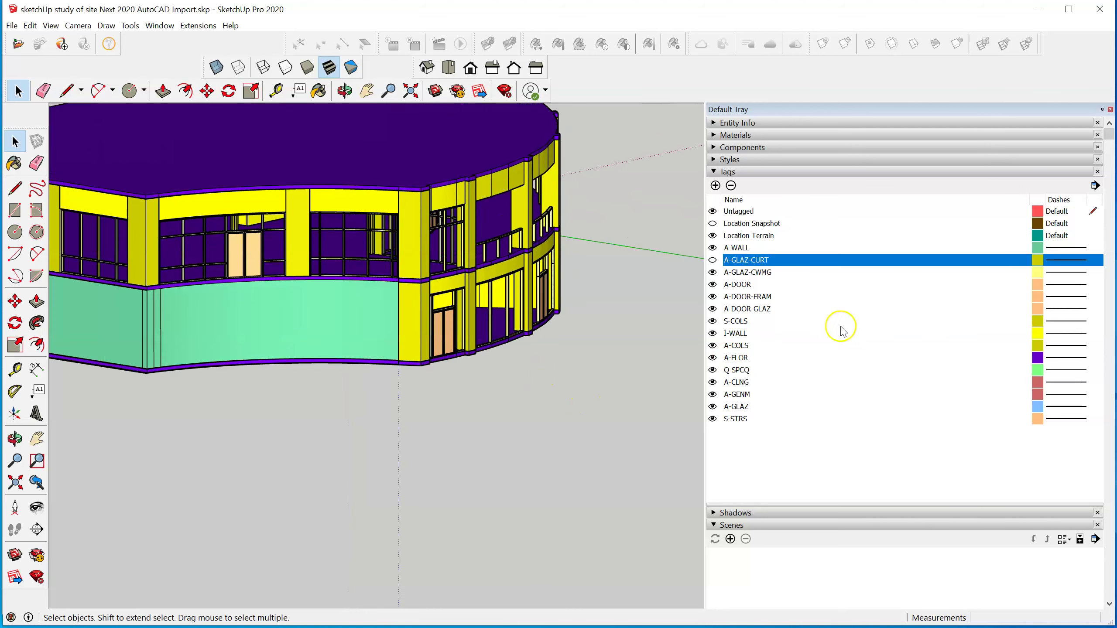
scroll(550, 391, "down", 1)
scroll(602, 383, "down", 1)
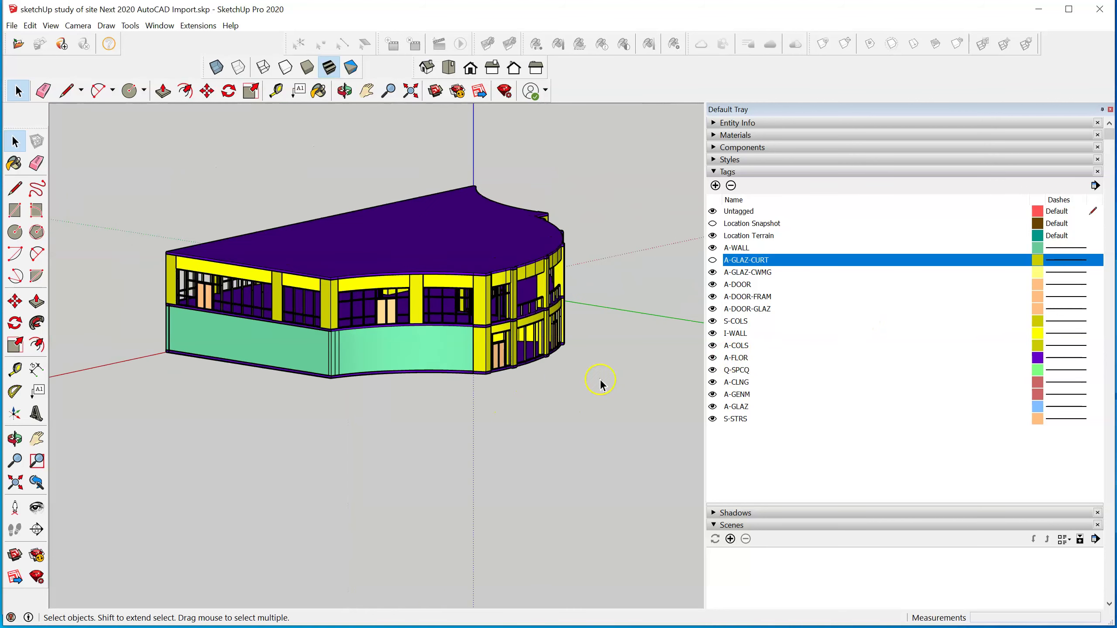
left_click(712, 260)
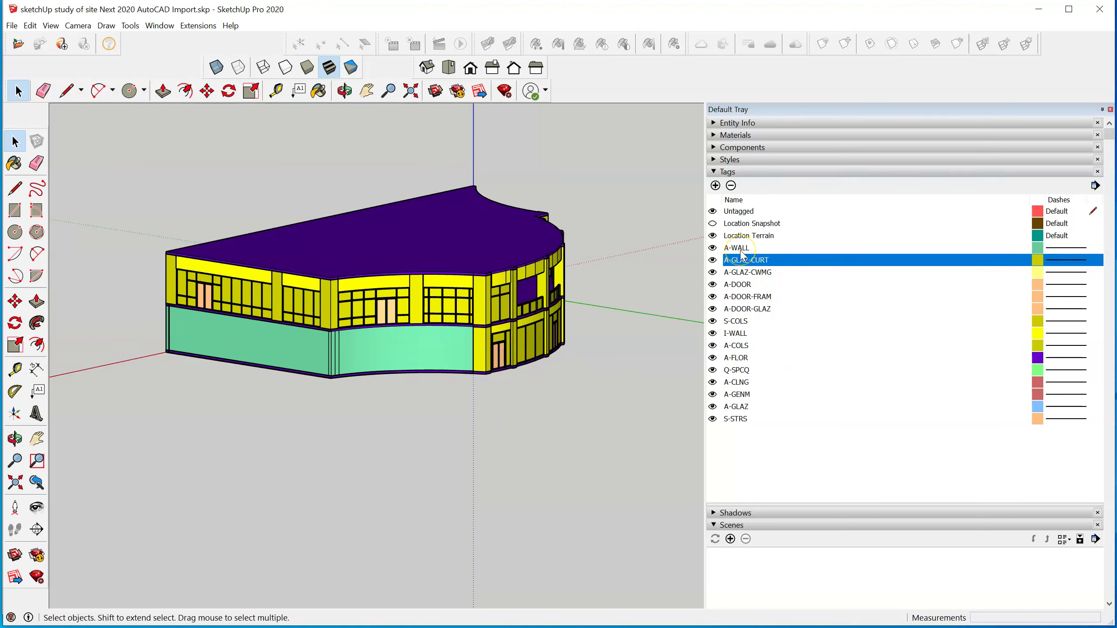
left_click(791, 266)
Step: Multi-select Location Terrain, A-WALL, A-GLAZ-CWMG and A-DOOR through S-STRS tags and hide them together
left_click(745, 215)
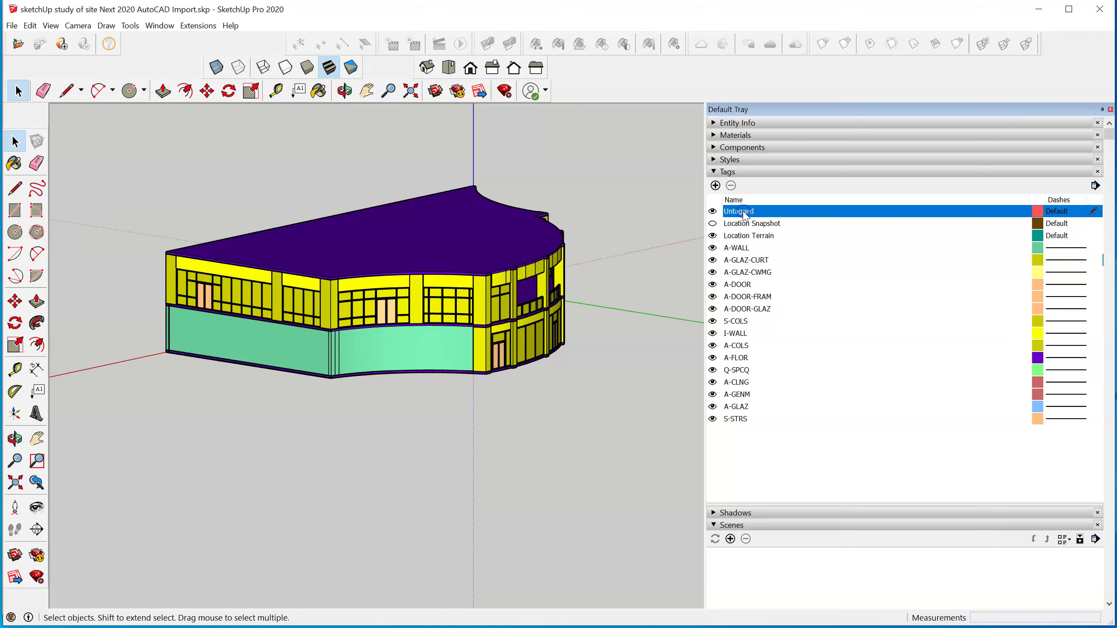
left_click(737, 237)
left_click(738, 249, "shift")
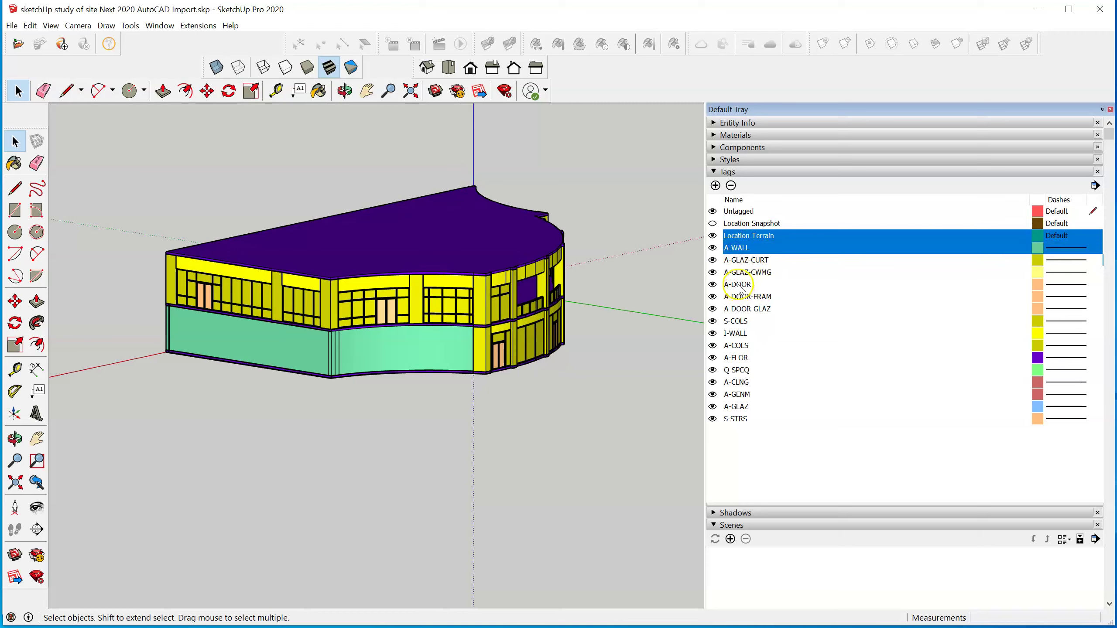
left_click(740, 285, "ctrl")
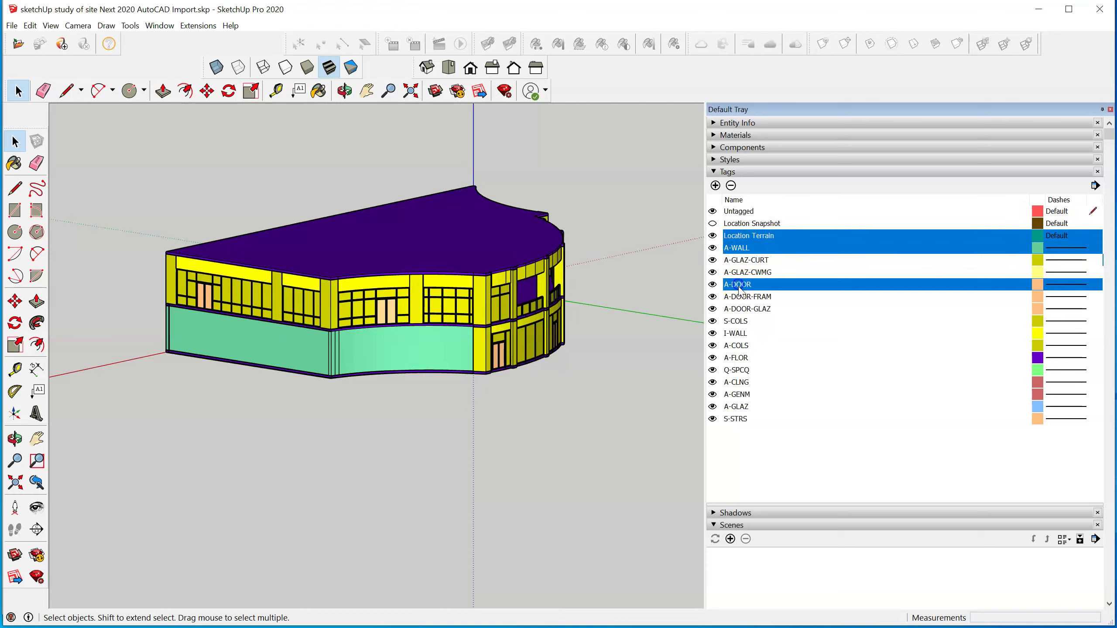
left_click(738, 420, "shift")
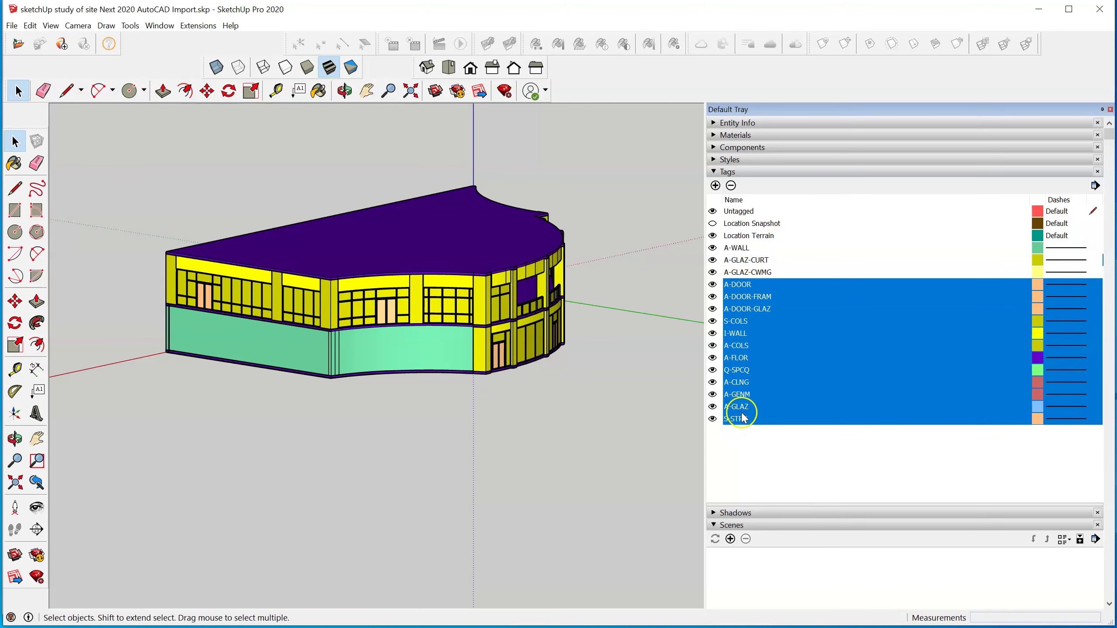
left_click(769, 270)
left_click(743, 248, "ctrl")
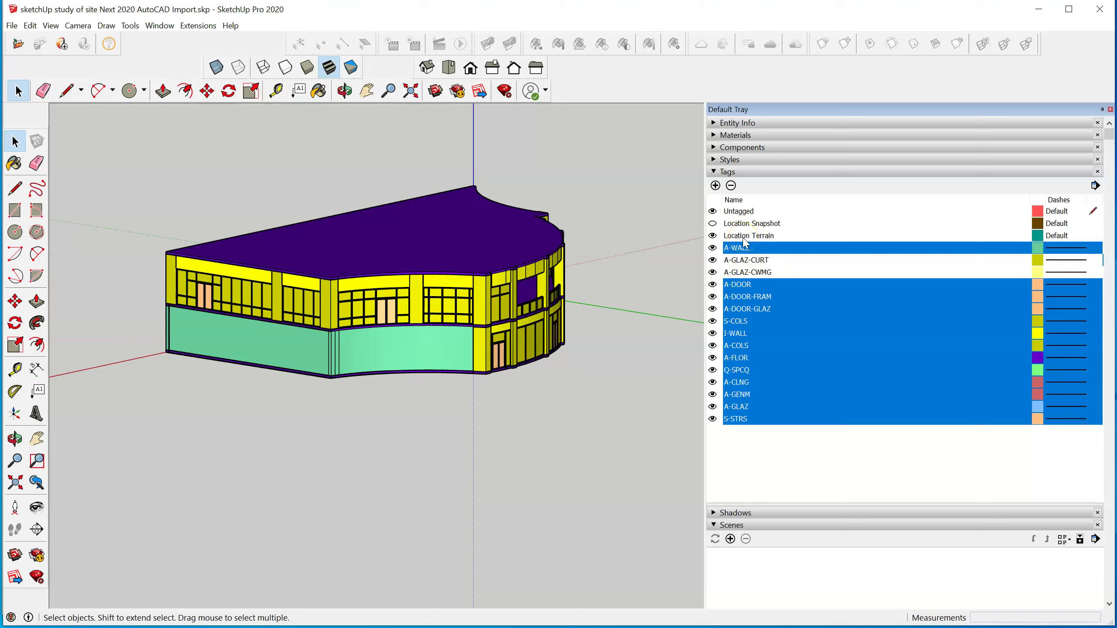
left_click(744, 237, "ctrl")
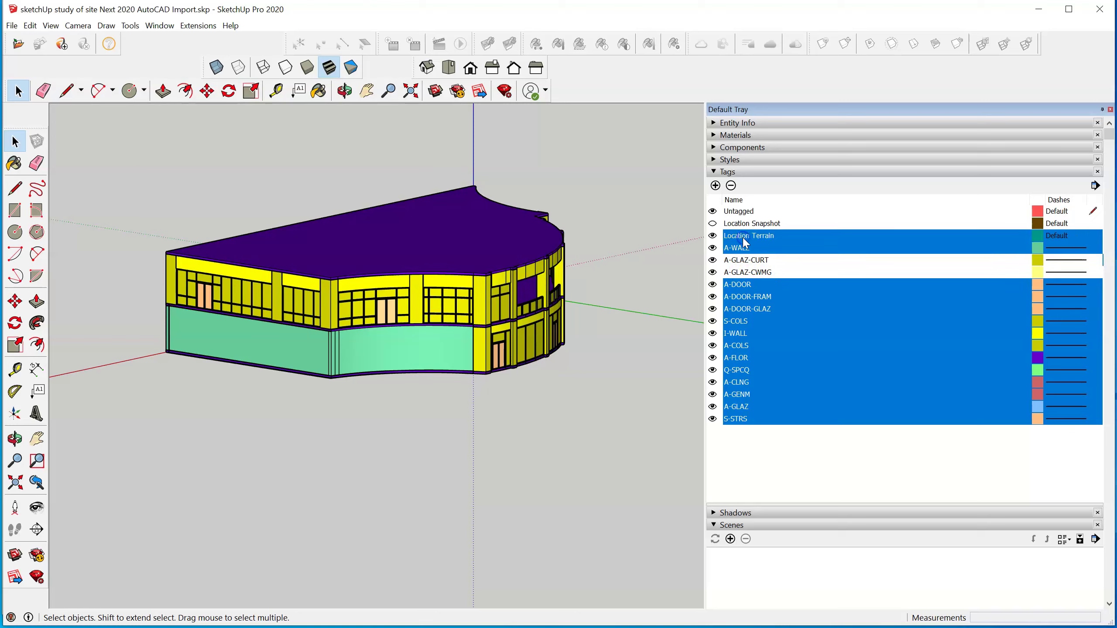
left_click(747, 273, "ctrl")
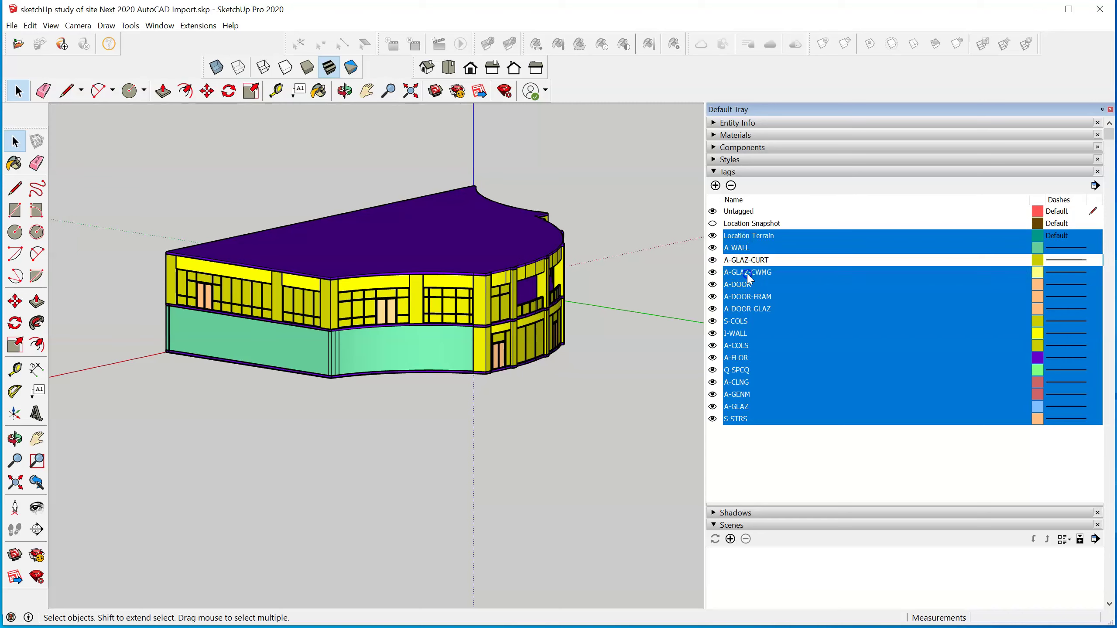
left_click(713, 272)
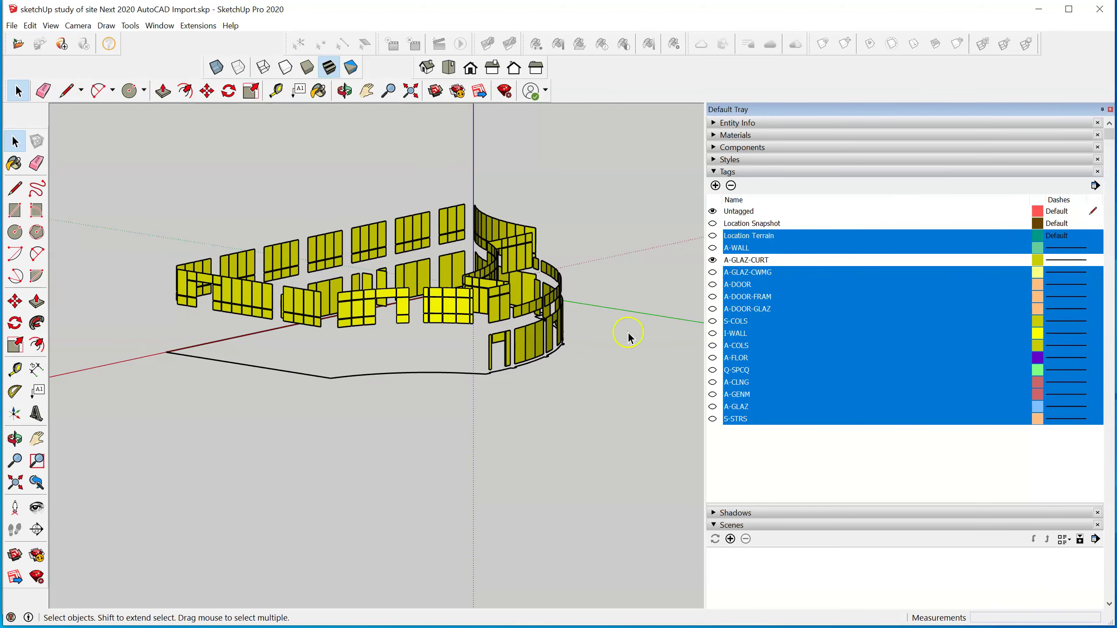
Step: Orbit and zoom in on the remaining curtain-wall panels and select the glazing group
middle_click_drag(346, 444, 493, 469)
scroll(340, 381, "up", 2)
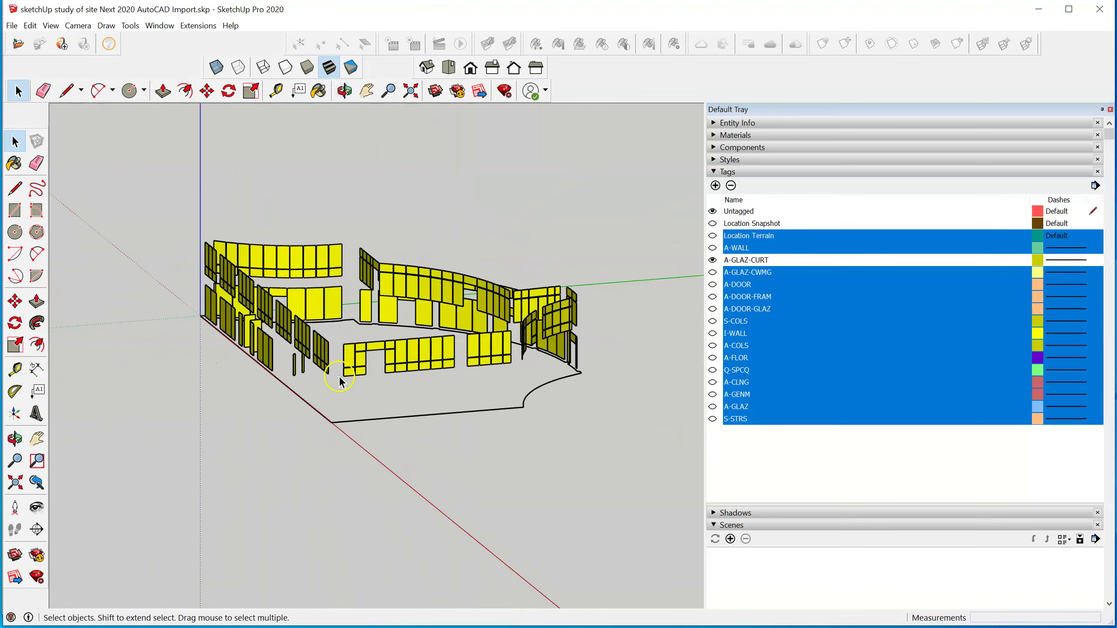
scroll(339, 381, "up", 2)
middle_click_drag(301, 402, 470, 457)
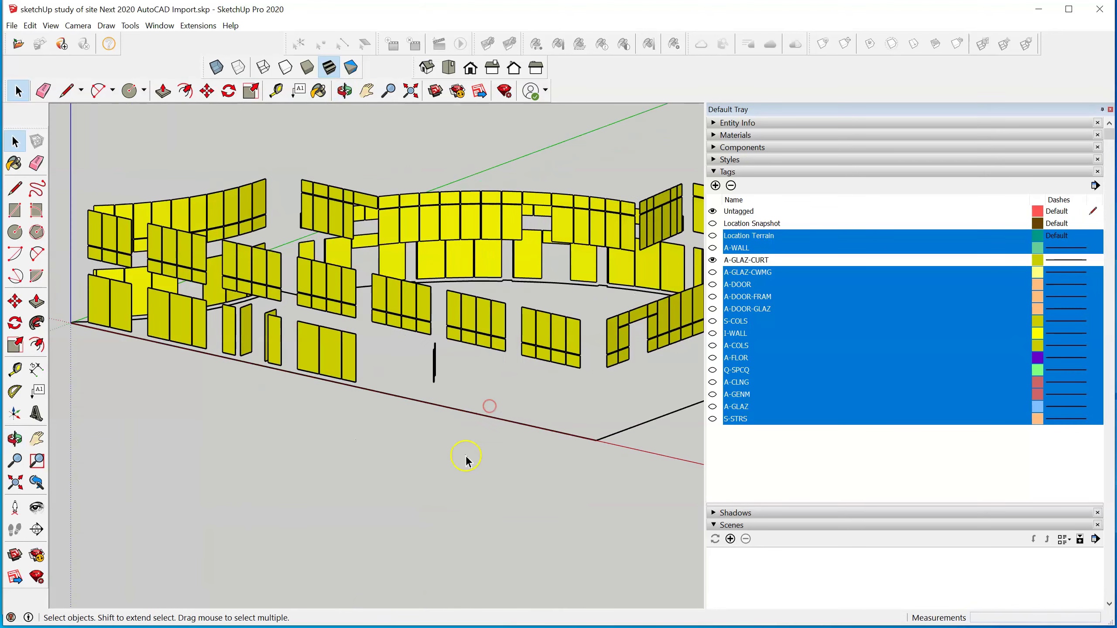
left_click(350, 366)
scroll(358, 378, "down", 2)
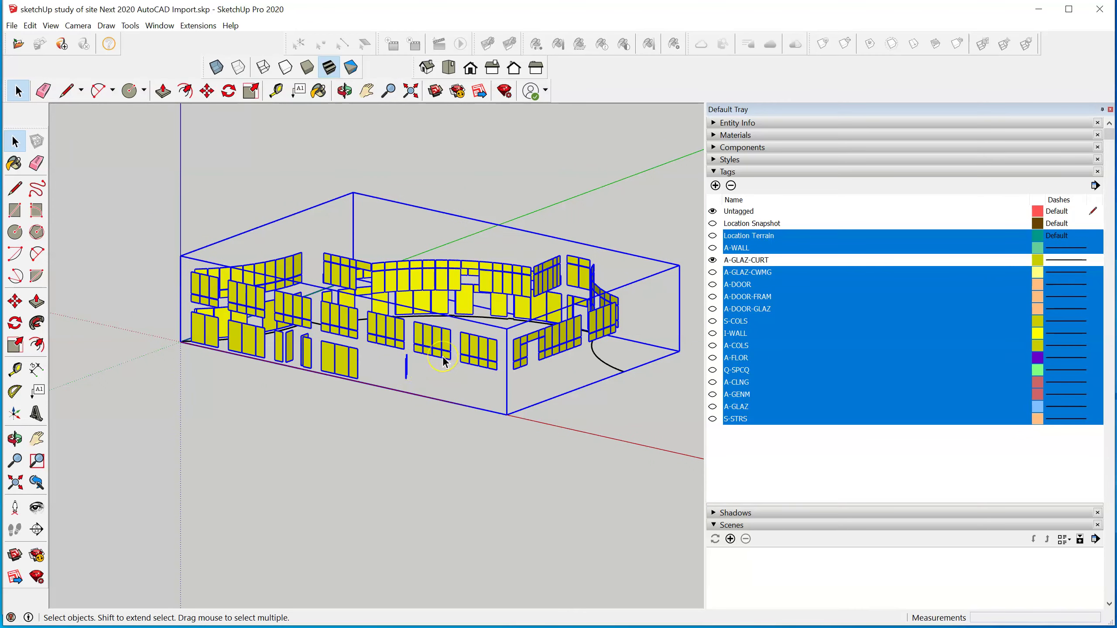
scroll(436, 335, "up", 3)
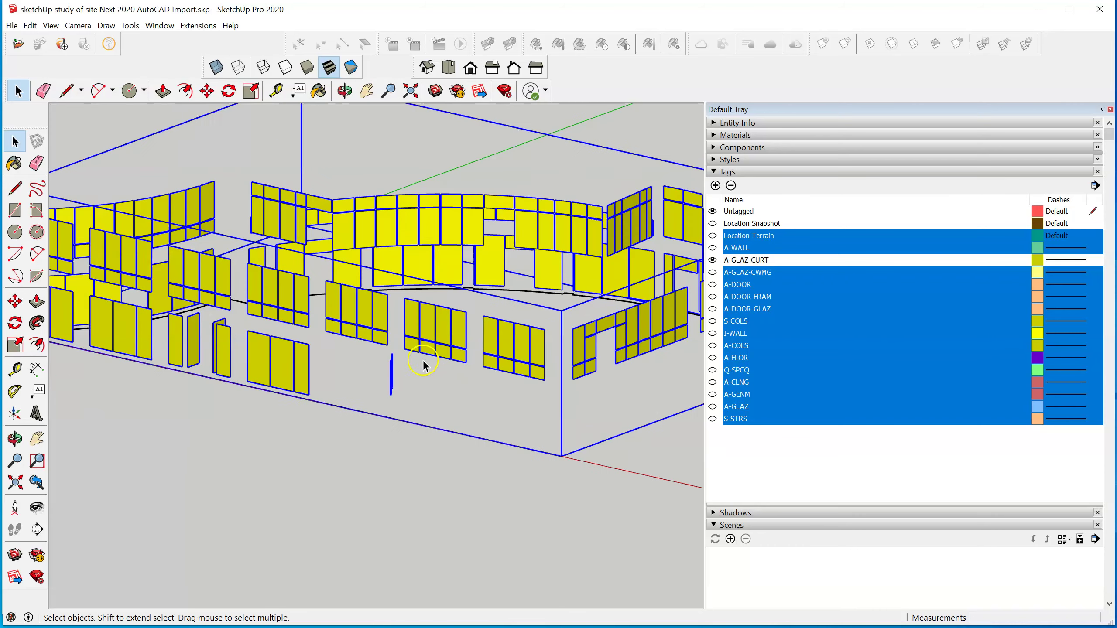
scroll(445, 325, "down", 4)
scroll(459, 343, "up", 4)
scroll(466, 350, "up", 2)
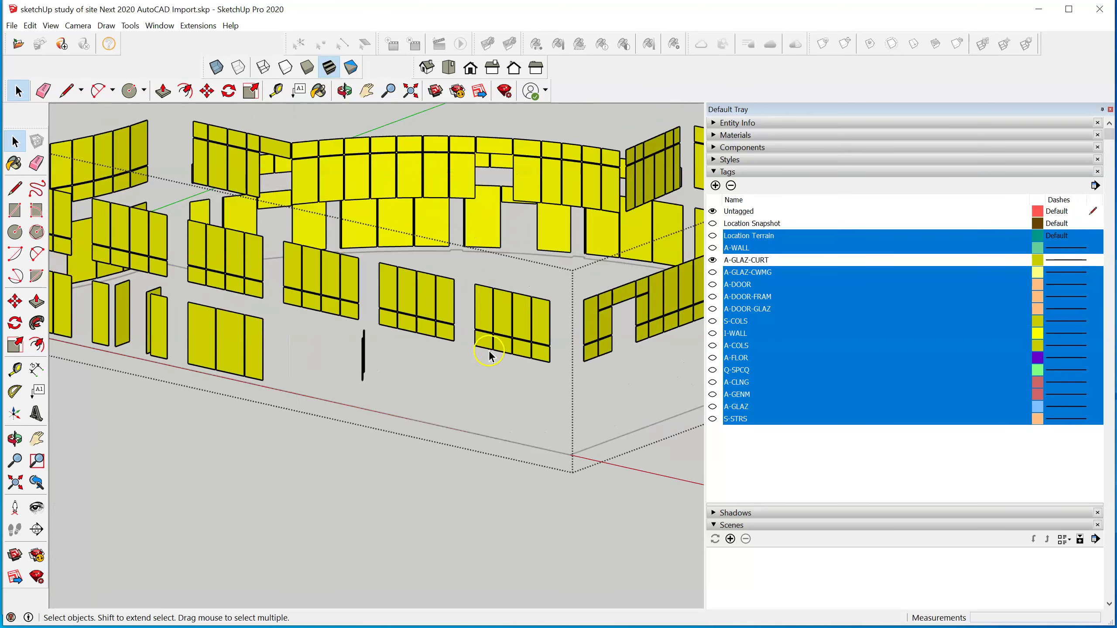
Step: Select a single curtain-wall panel and view its details in Entity Info
left_click(497, 323)
left_click(726, 124)
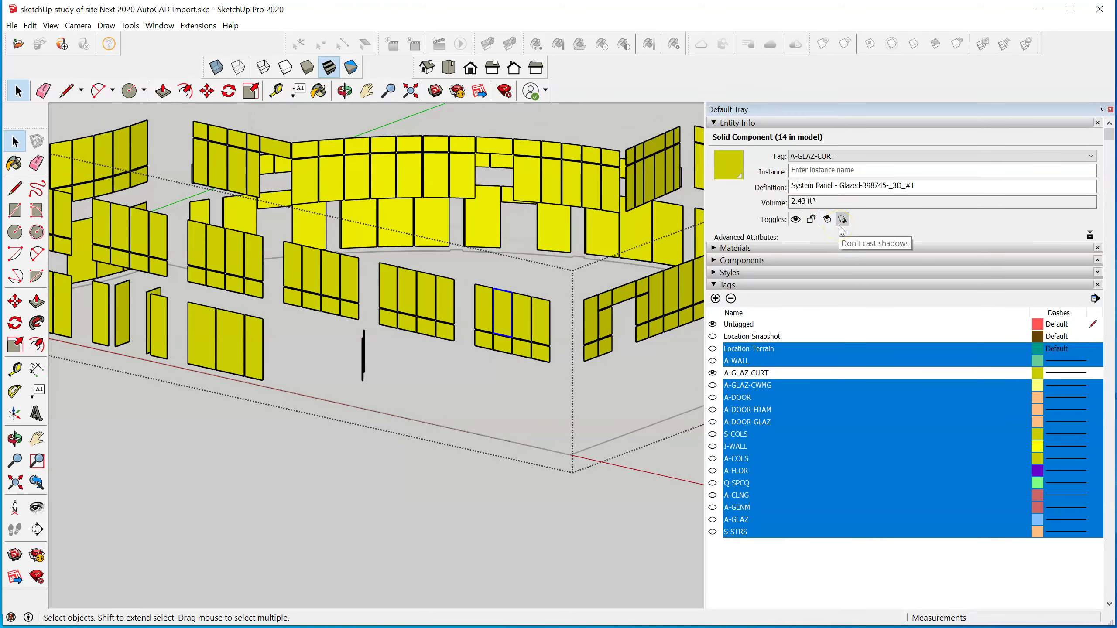
scroll(369, 304, "down", 2)
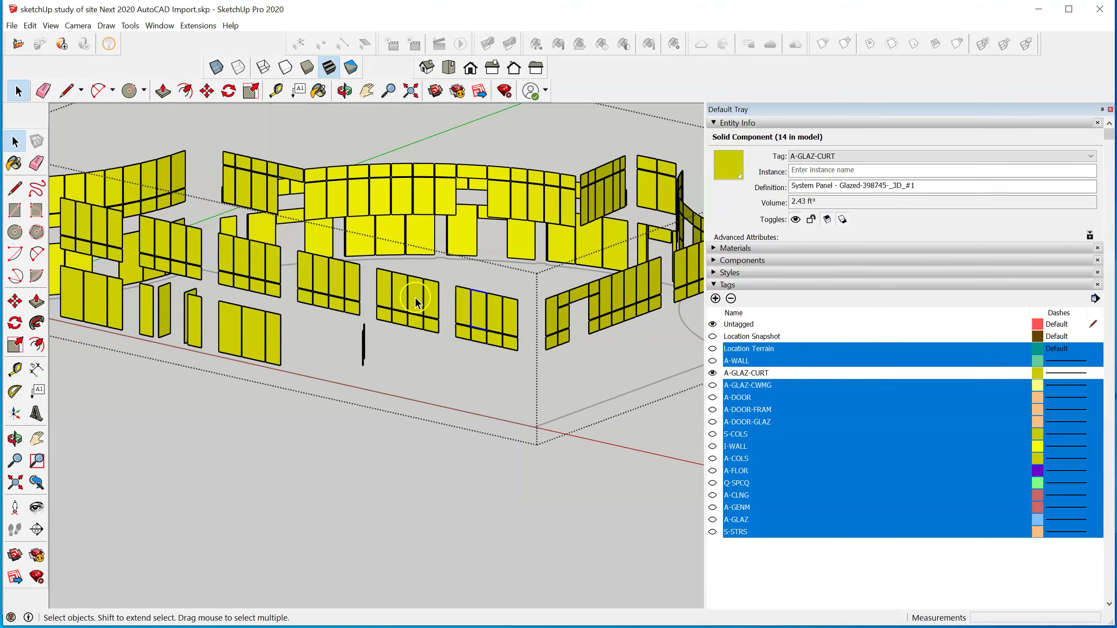
scroll(415, 304, "down", 2)
middle_click_drag(415, 304, 415, 223)
Step: Select other glazing panels from a higher viewpoint to check their details
left_click(404, 191)
scroll(404, 190, "down", 1)
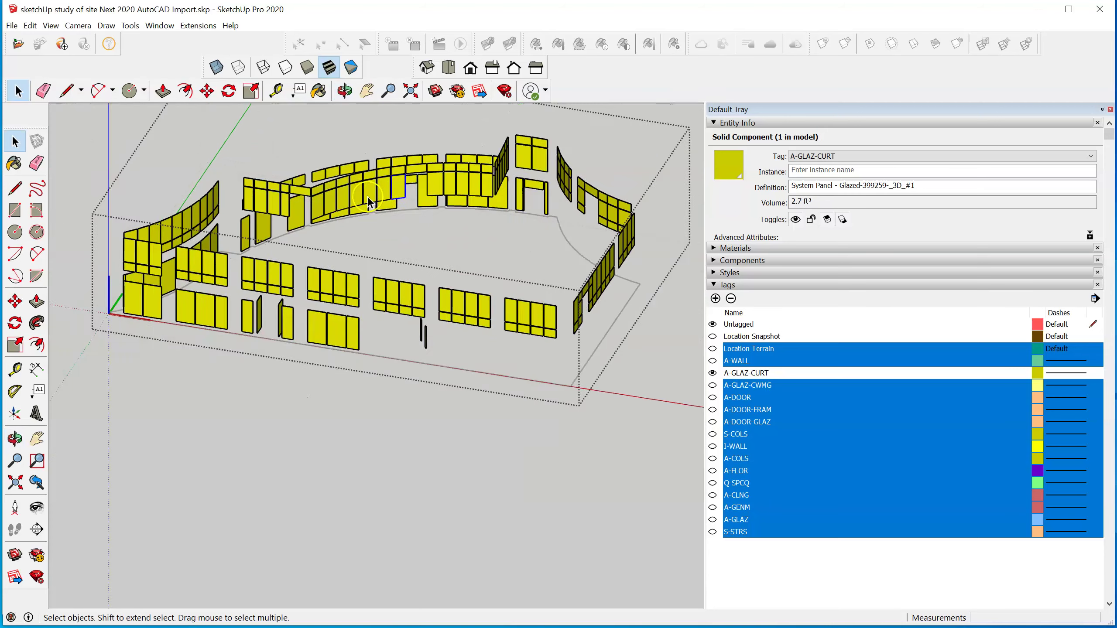
scroll(344, 207, "down", 2)
scroll(387, 376, "down", 2)
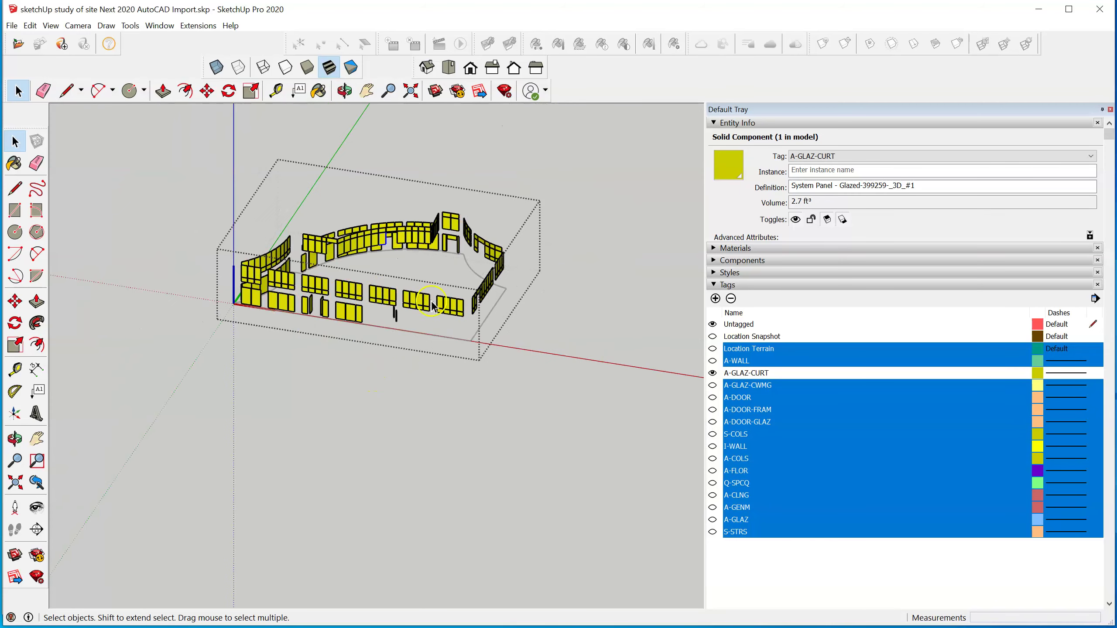
scroll(440, 313, "up", 2)
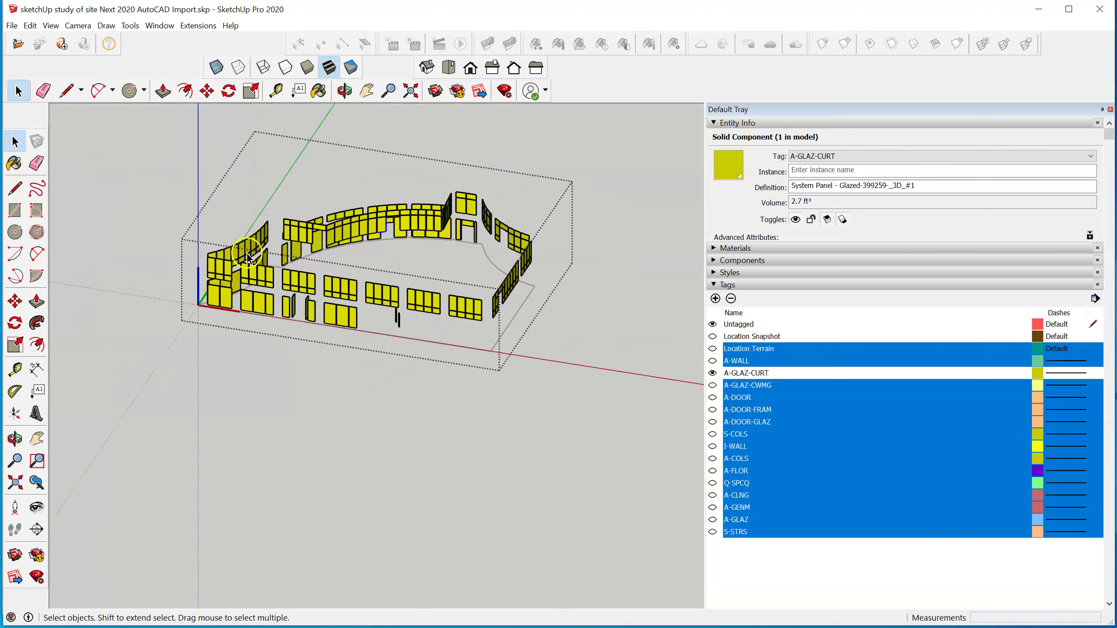
scroll(403, 323, "up", 3)
left_click(400, 273)
scroll(407, 281, "down", 4)
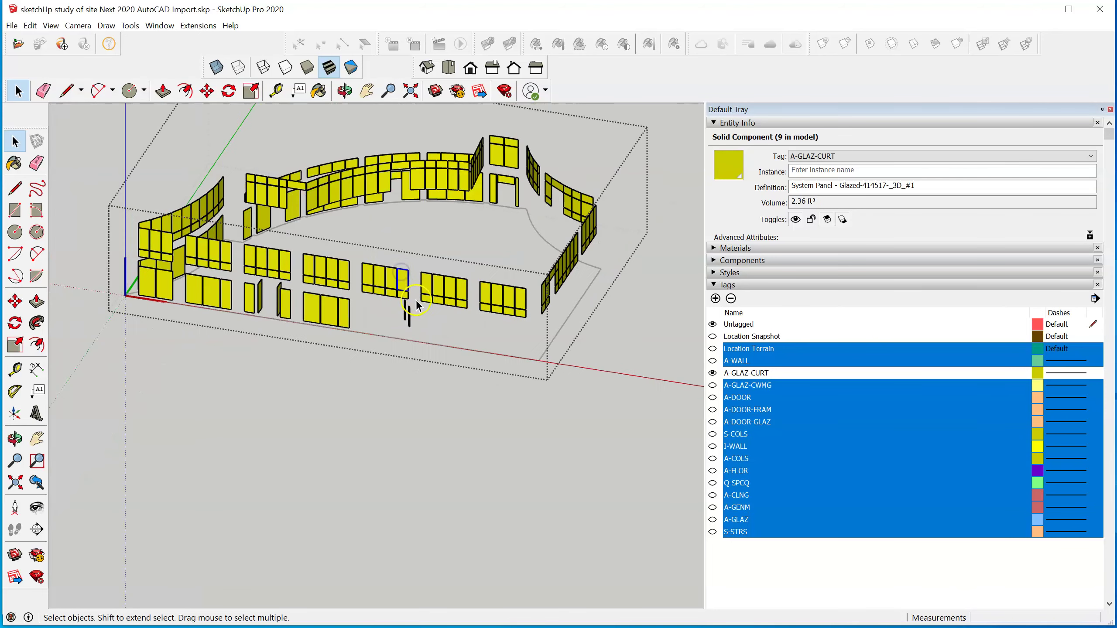
scroll(426, 301, "up", 1)
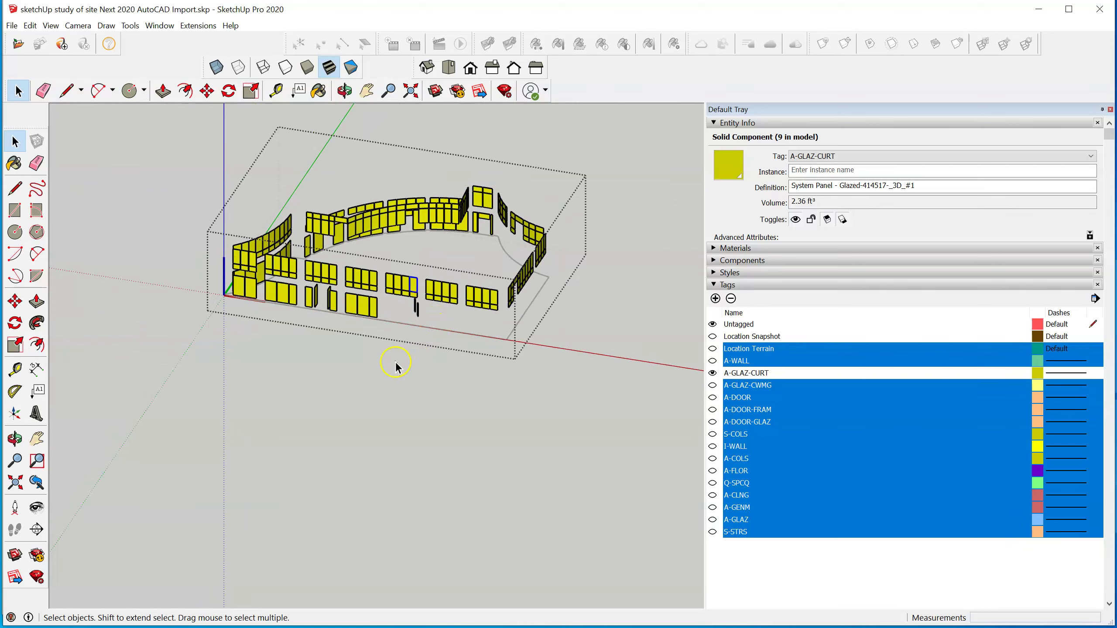
Step: Window-select all curtain-wall panels, group them with Edit > Make Group, and enter the group
left_click_drag(150, 129, 632, 376)
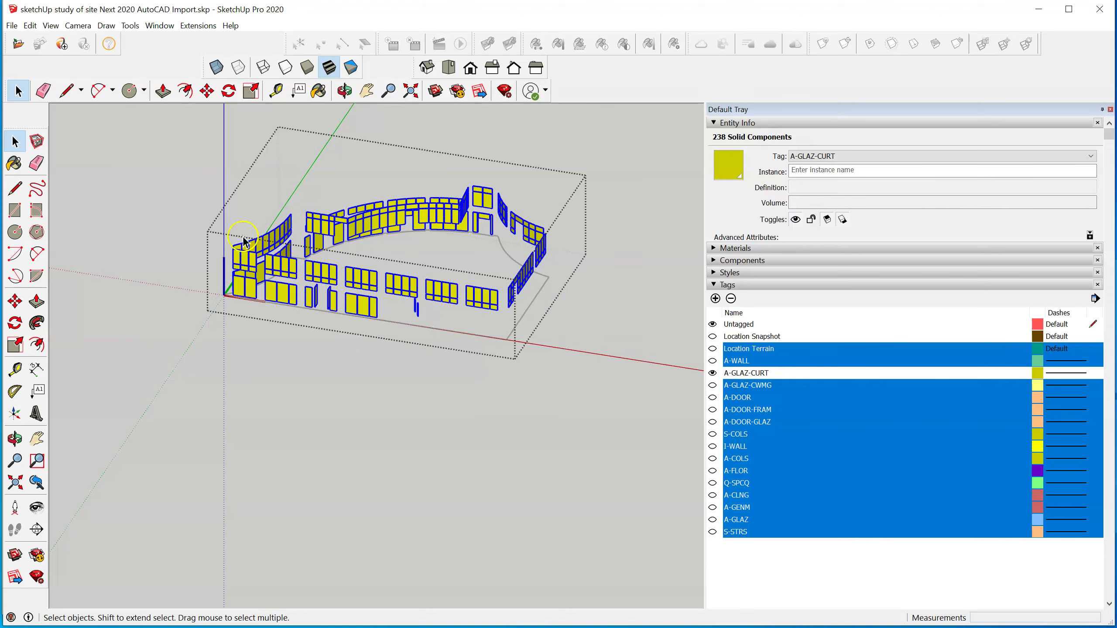
left_click(30, 25)
left_click(110, 272)
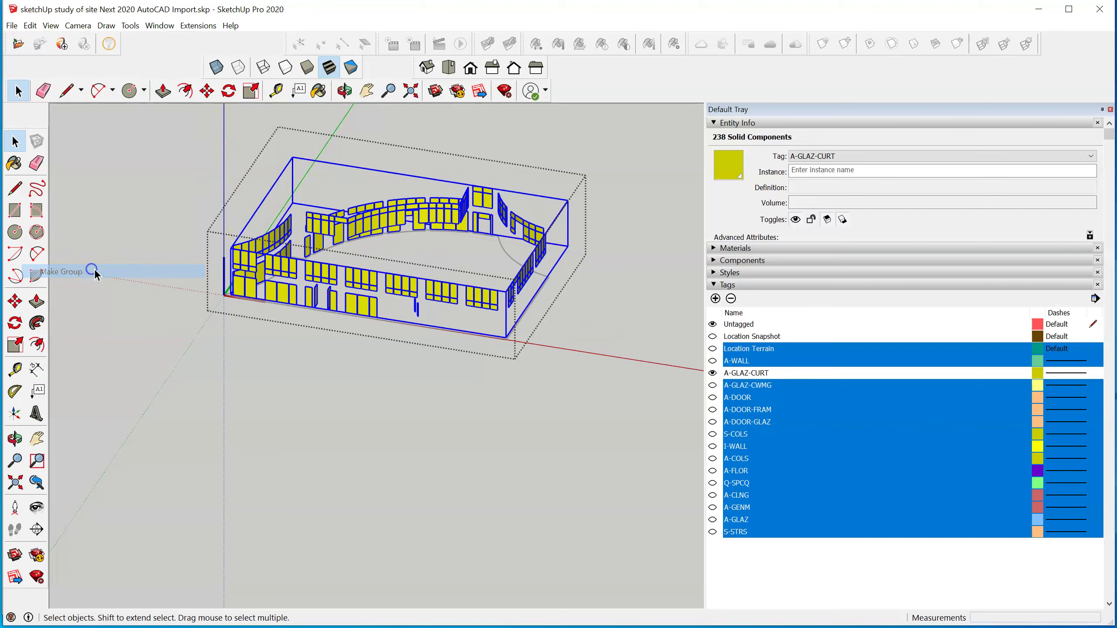
left_click(369, 377)
double_click(371, 221)
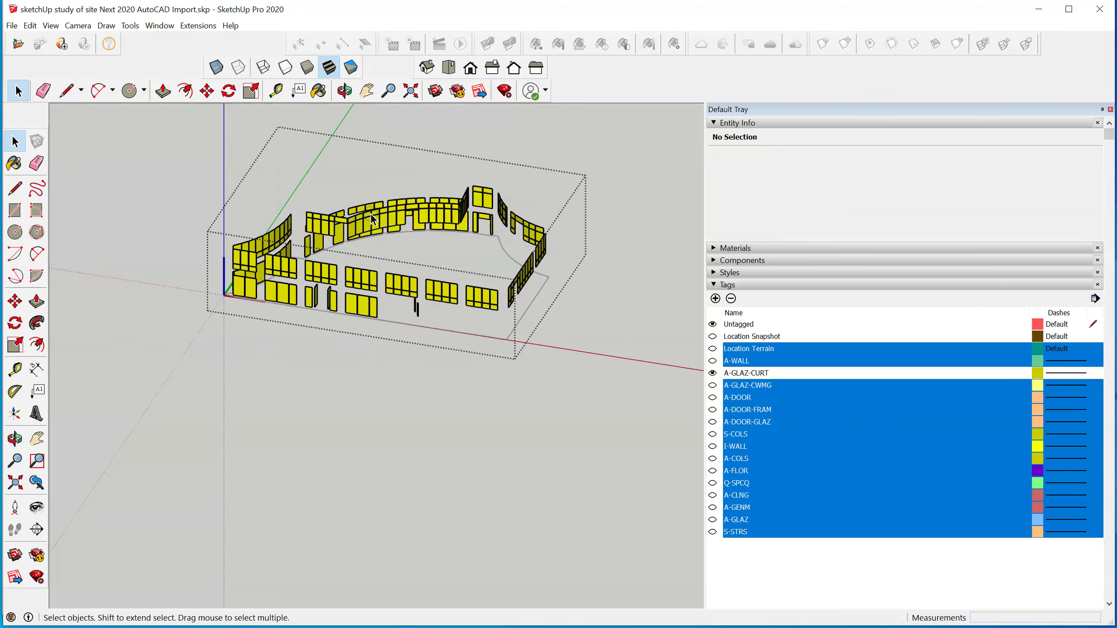
Step: Explode the inner panel group, then its 238 components, into 4460 loose entities
scroll(371, 221, "up", 1)
scroll(400, 347, "down", 1)
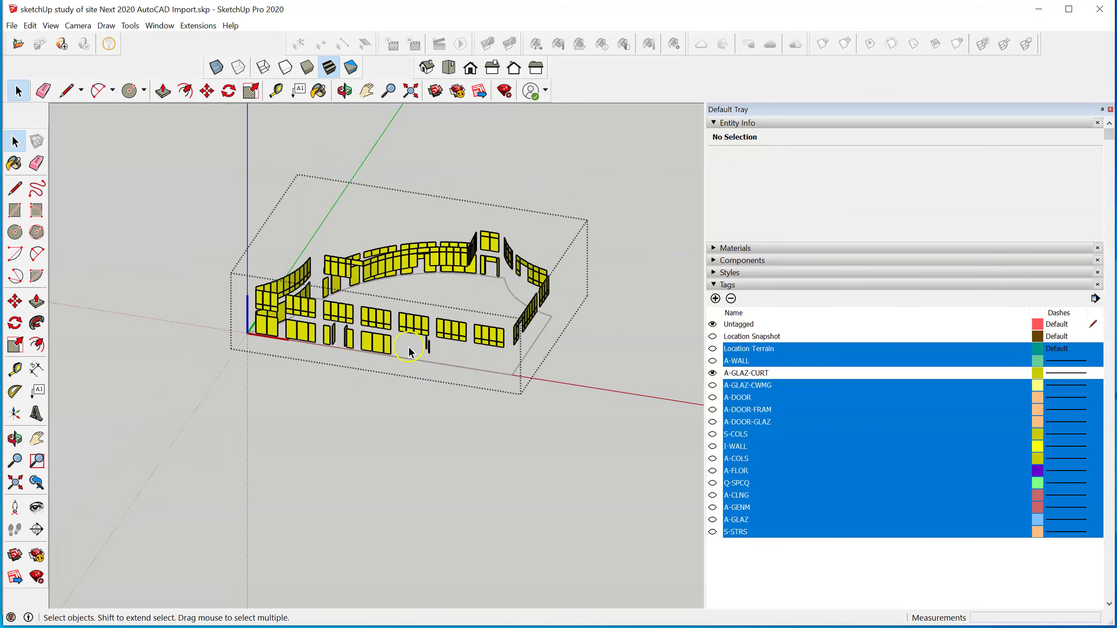
left_click_drag(162, 181, 599, 413)
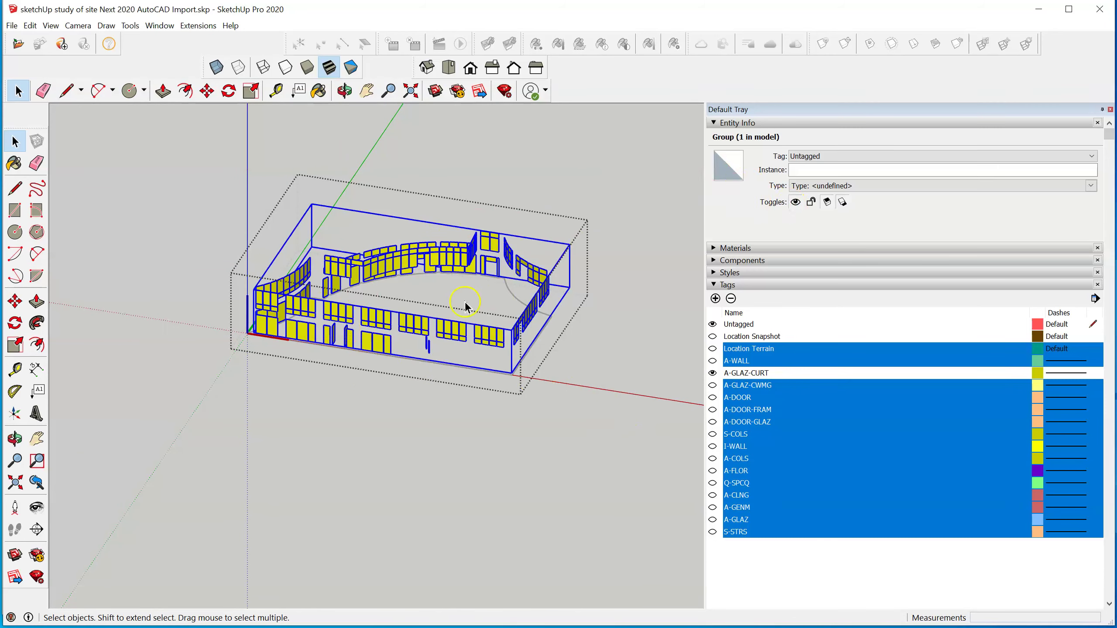
right_click(429, 263)
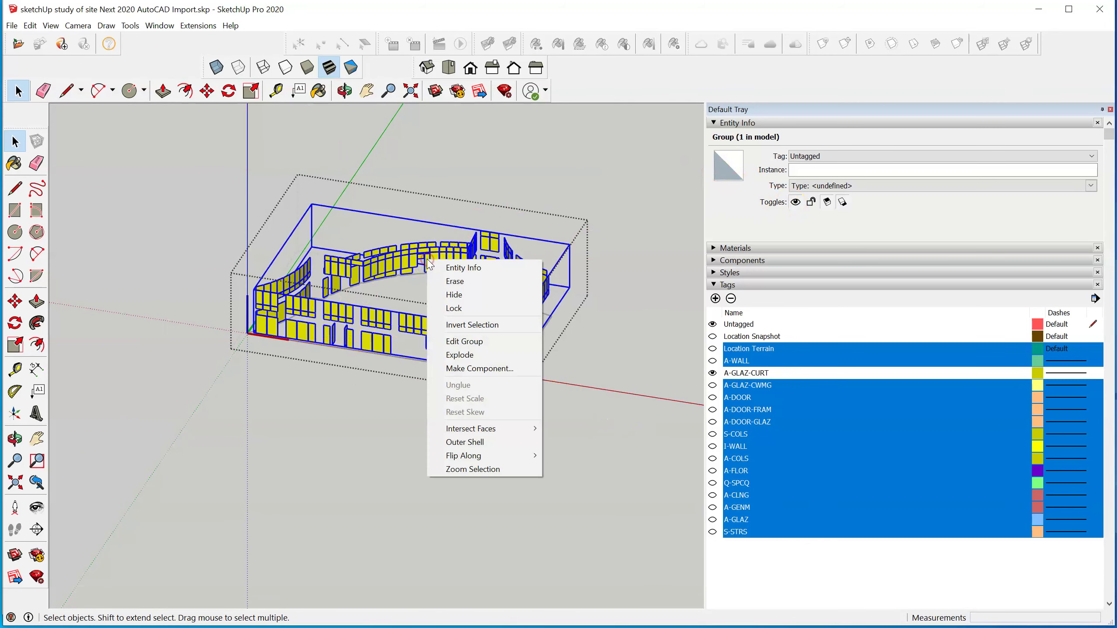
left_click(496, 356)
scroll(487, 271, "up", 4)
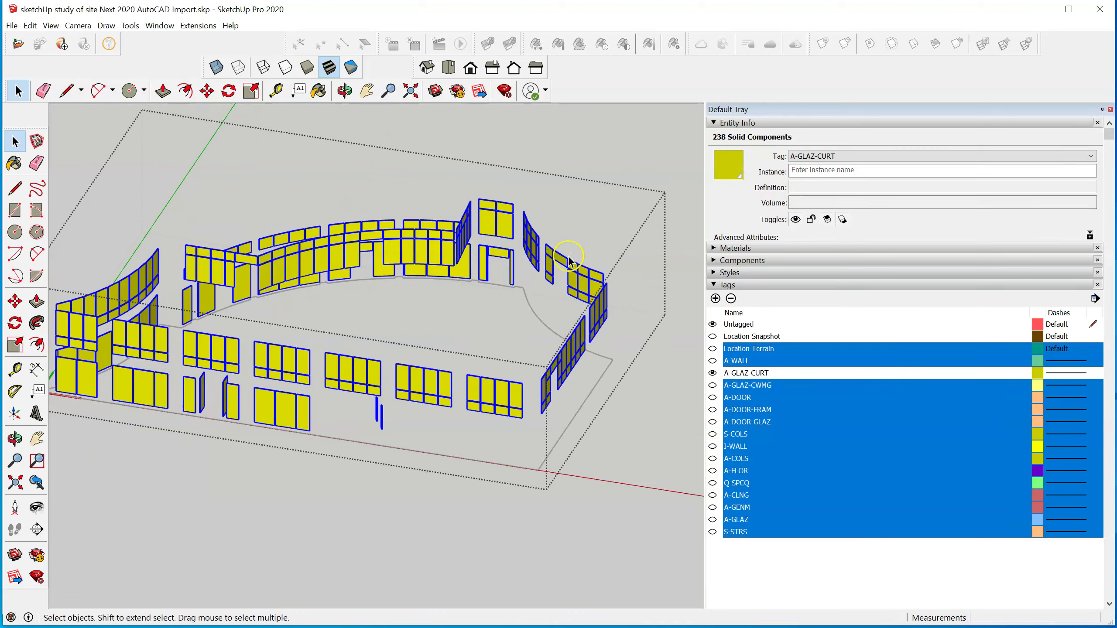
right_click(425, 246)
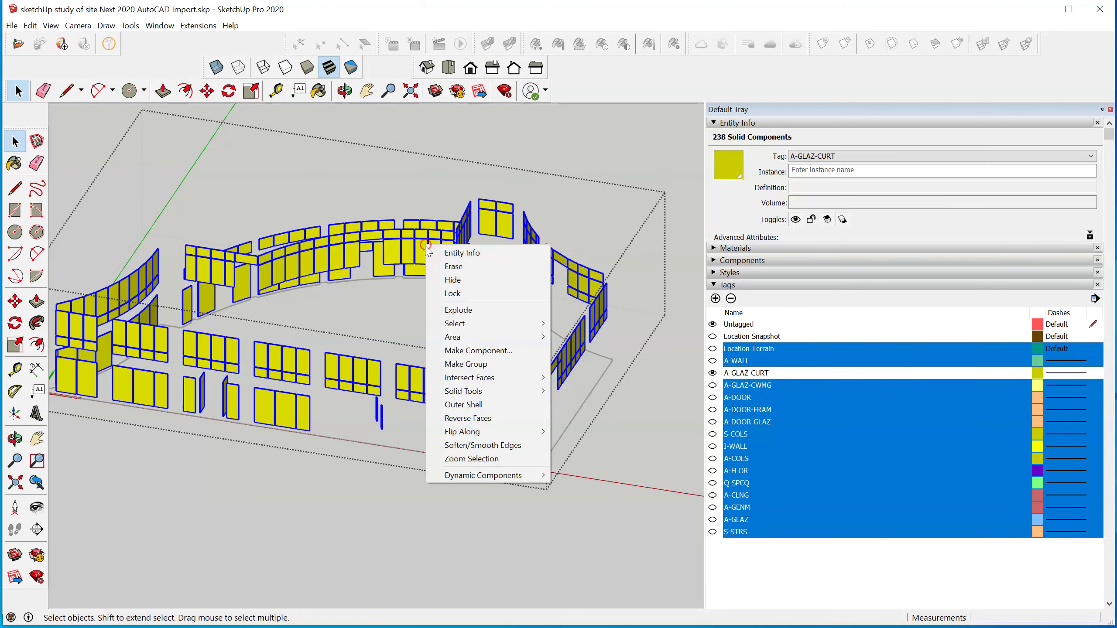
left_click(510, 310)
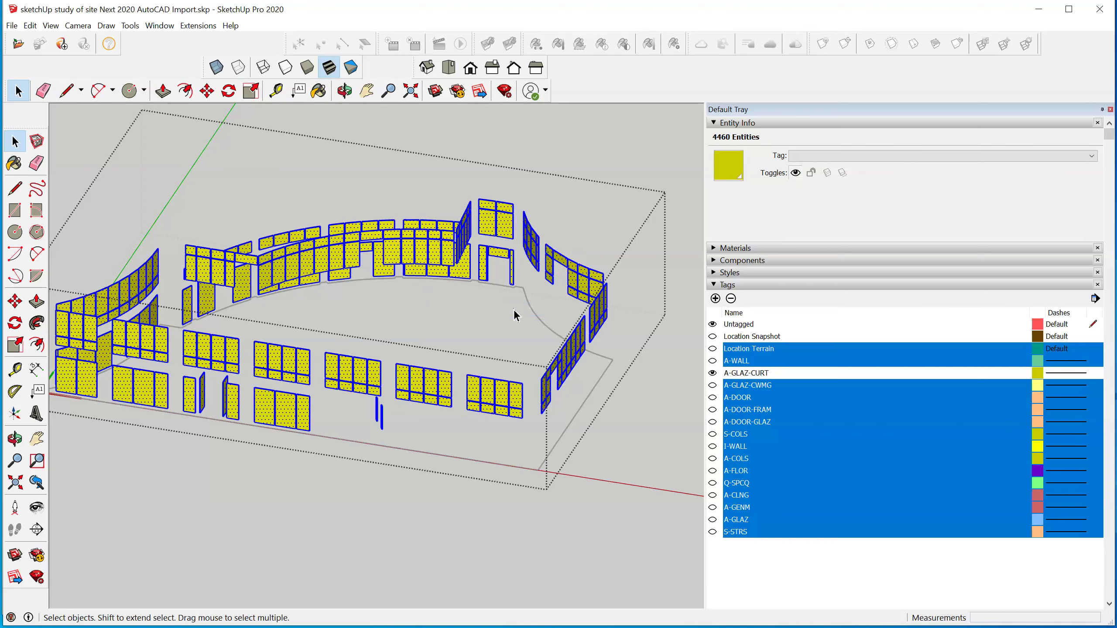
scroll(515, 315, "down", 2)
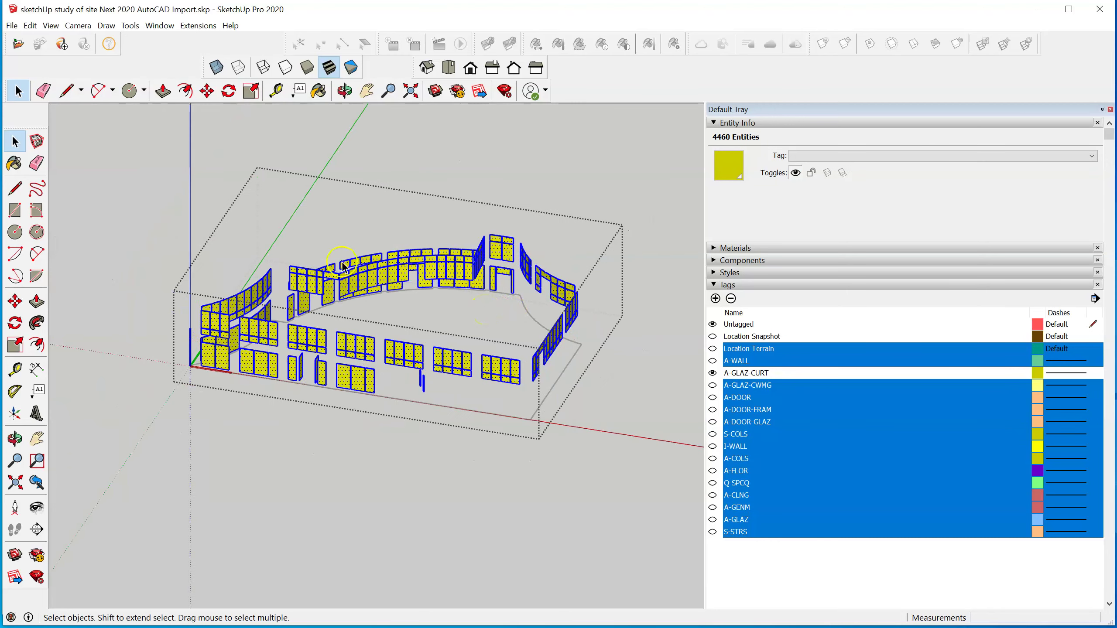
Step: Paint the exploded panels with Translucent Glass Blue from the Glass and Mirrors collection
left_click(715, 248)
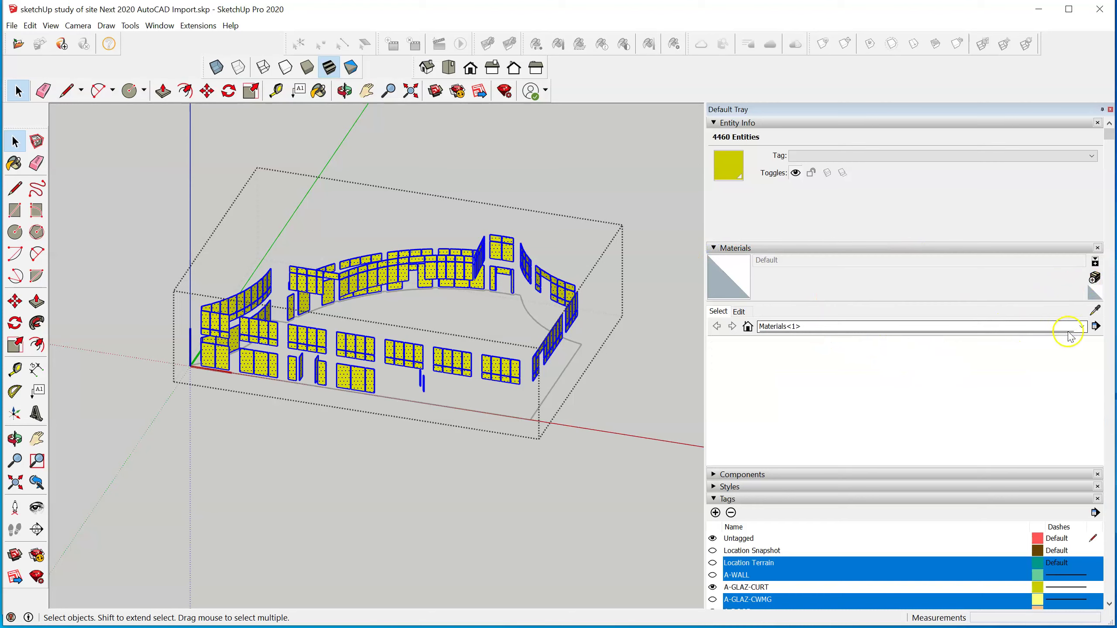
left_click(1080, 326)
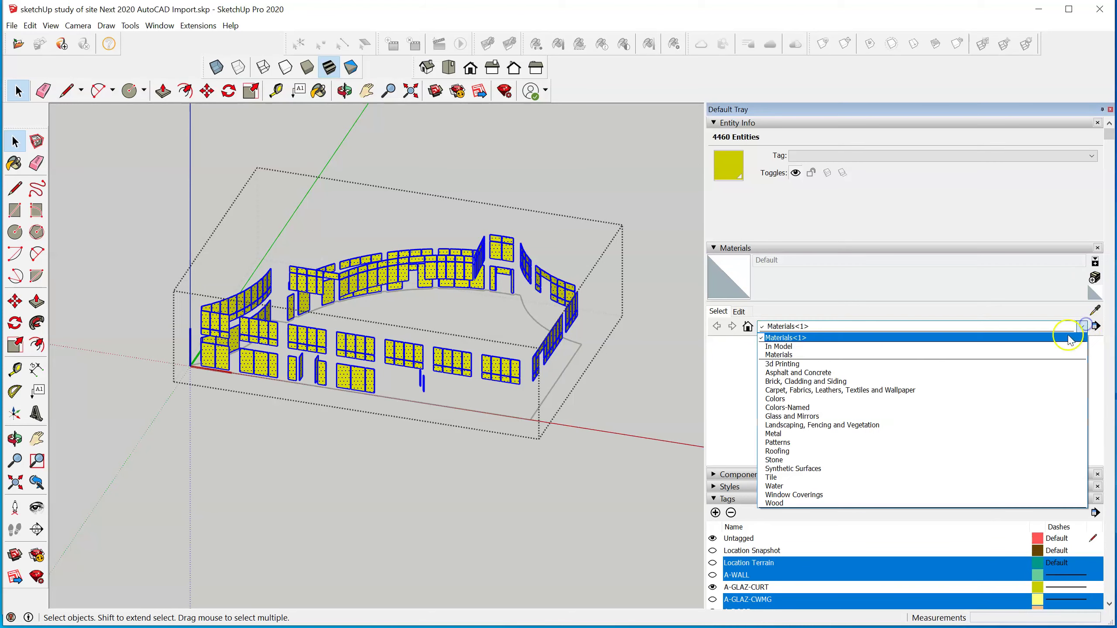
left_click(816, 417)
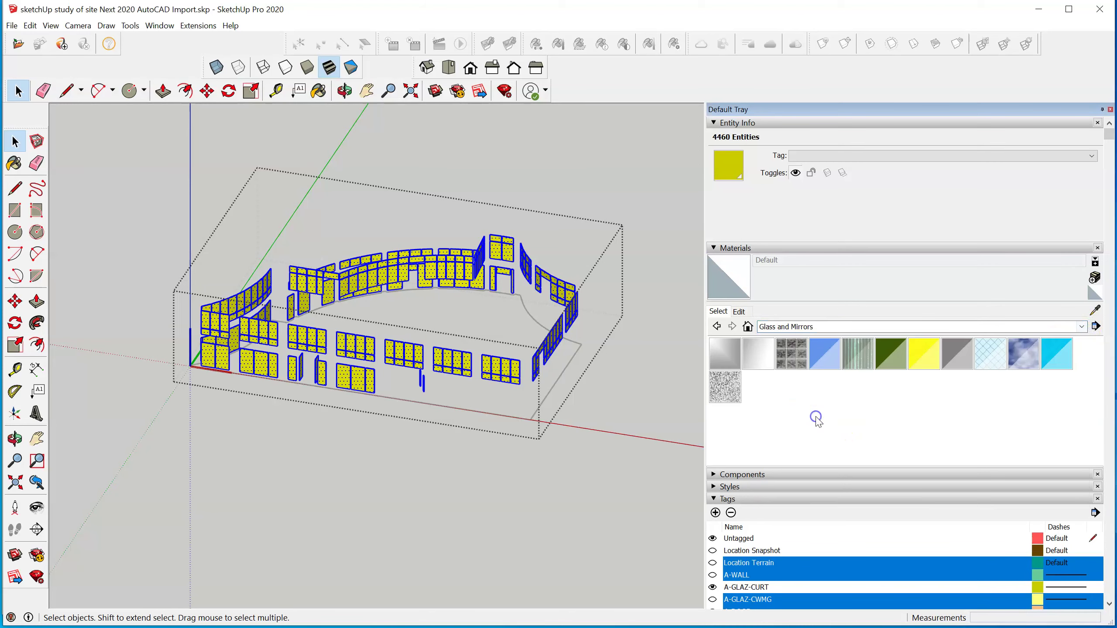
left_click(830, 355)
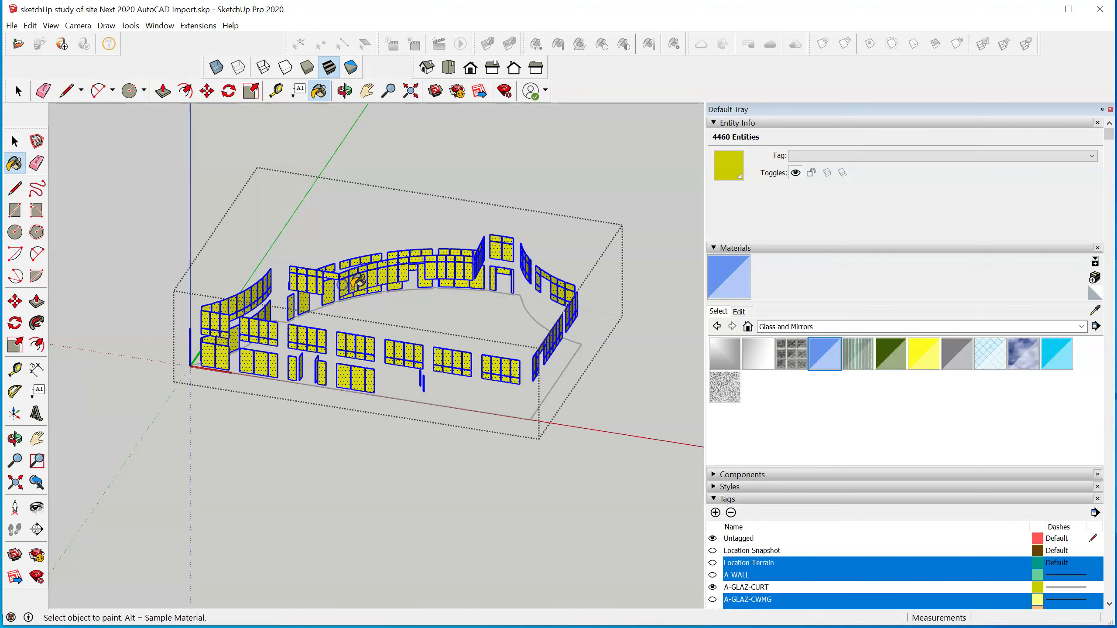
left_click(482, 285)
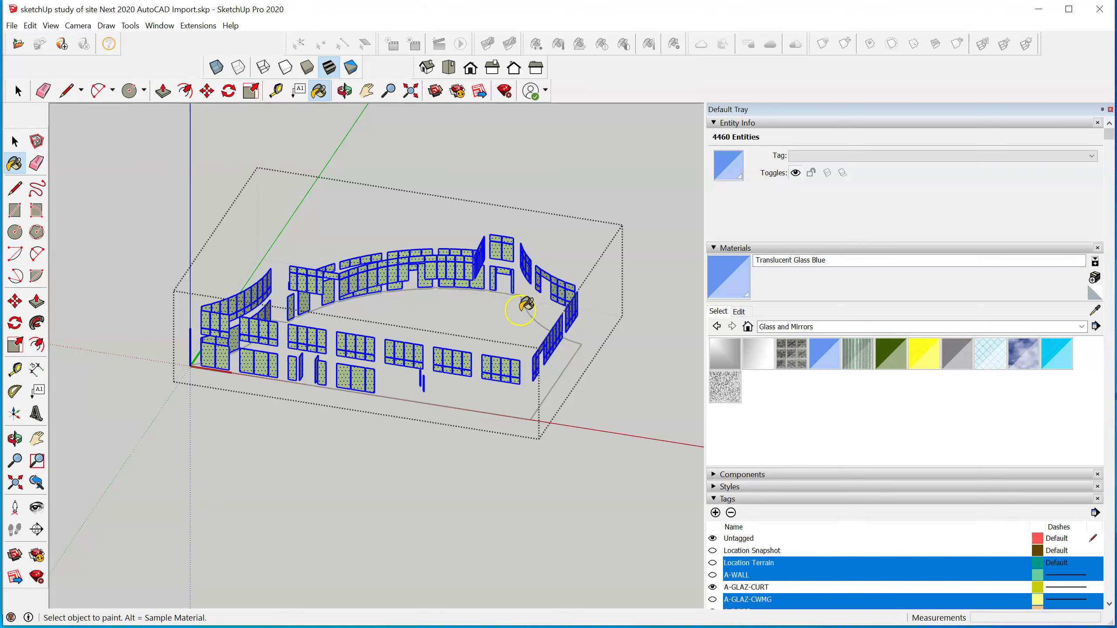
scroll(451, 336, "up", 6)
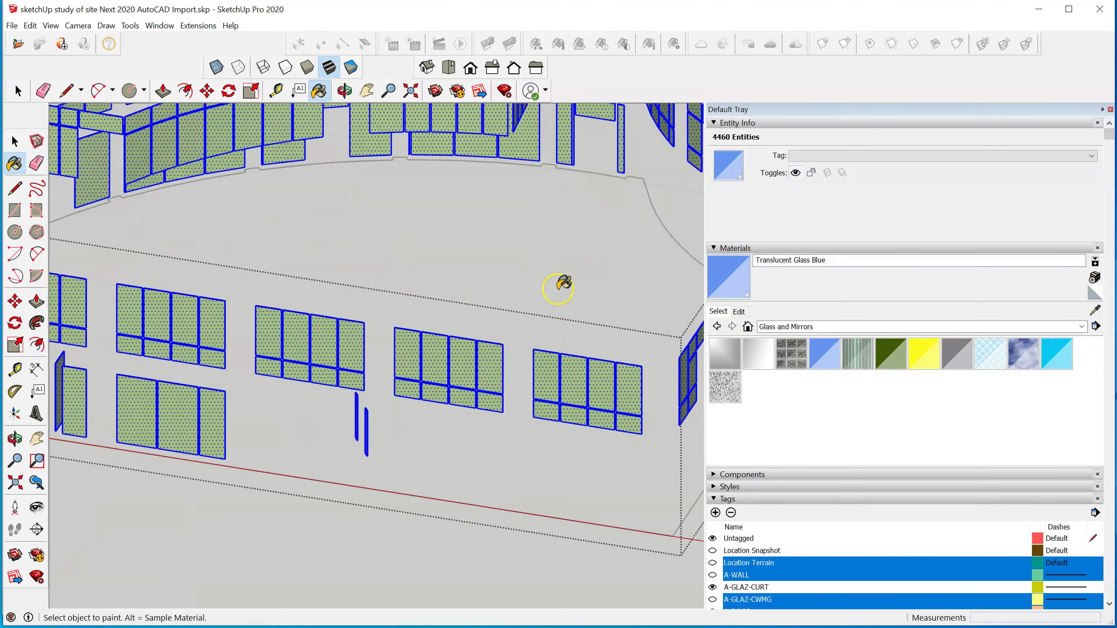
scroll(559, 288, "down", 8)
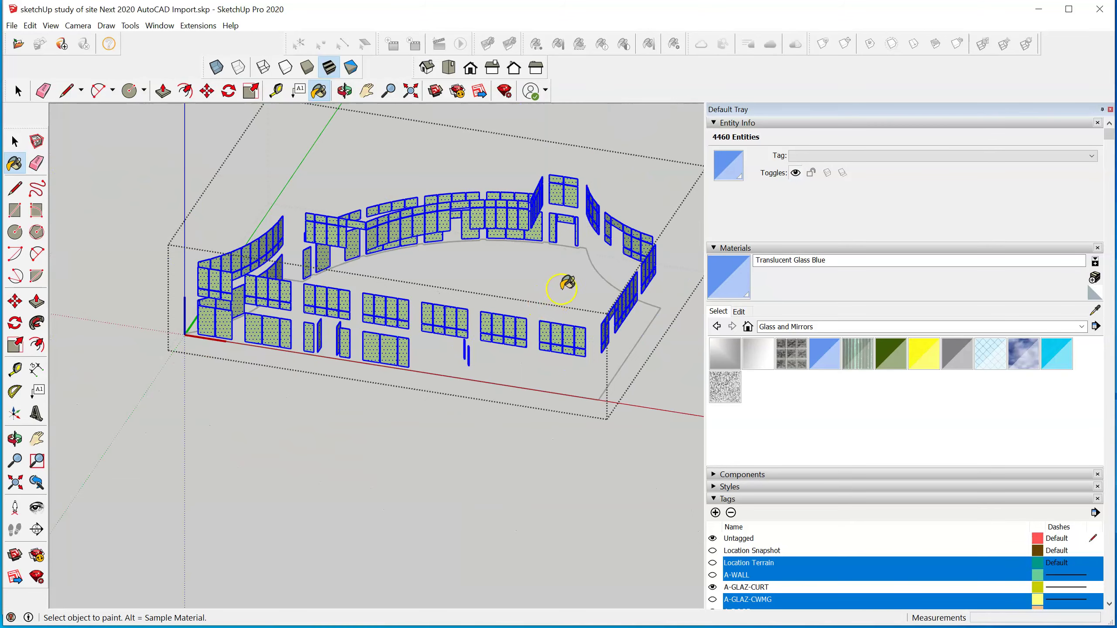
Step: Apply the glass material to a single panel and orbit to look down on the glazing
right_click(565, 289)
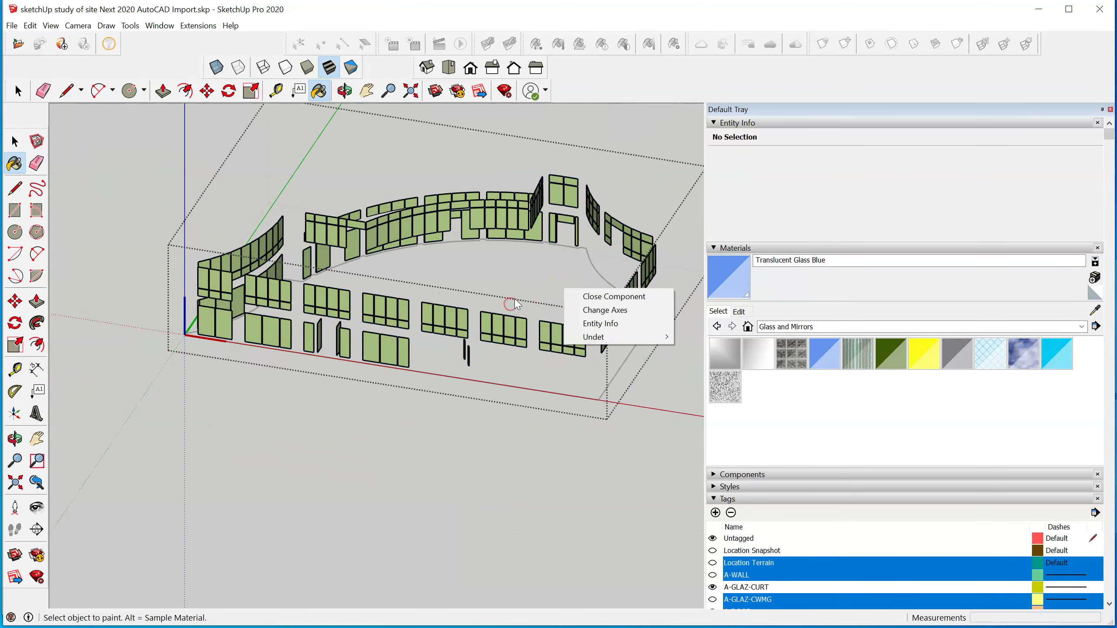
left_click(508, 272)
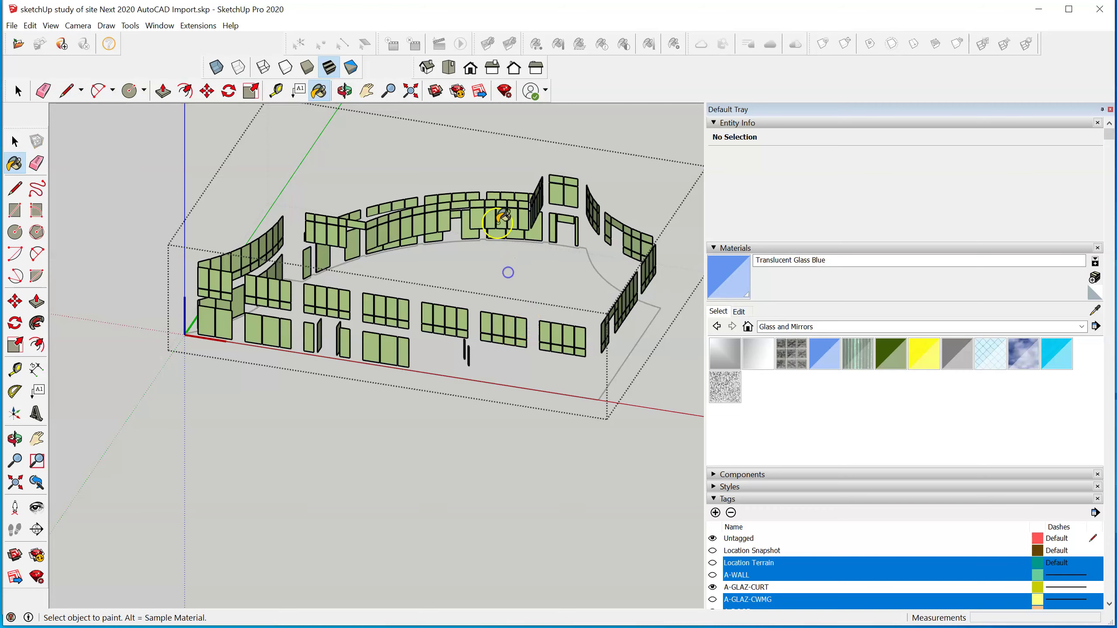
left_click(502, 220)
middle_click_drag(516, 215, 328, 368)
scroll(327, 367, "up", 3)
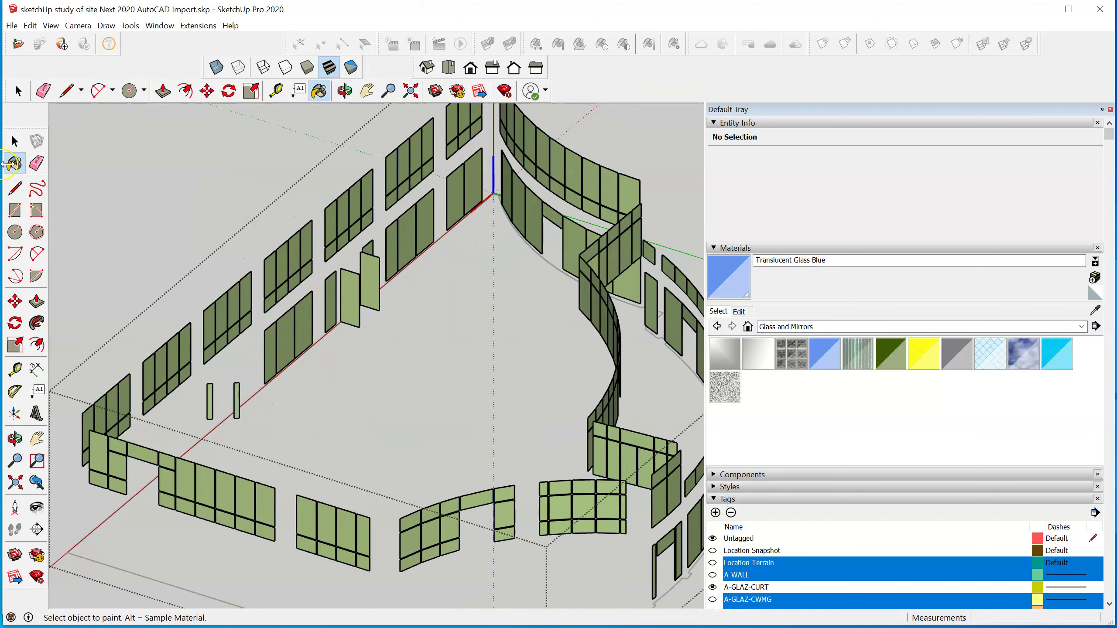
Step: Window-select all 4457 glazing entities and paint them Translucent Glass Blue in one go
left_click(15, 141)
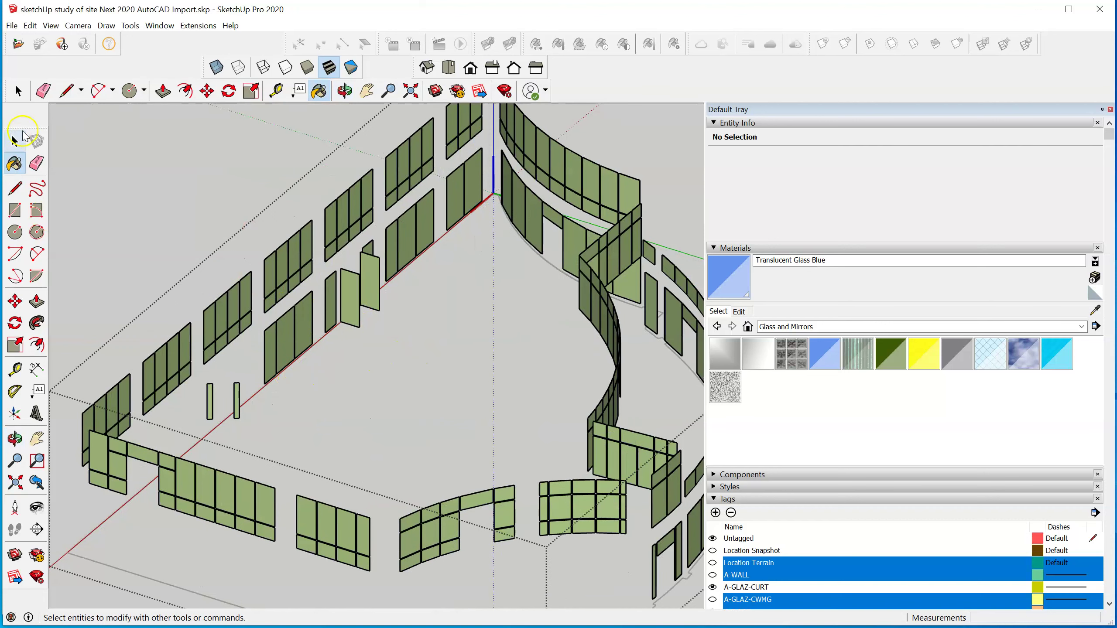
left_click(298, 255)
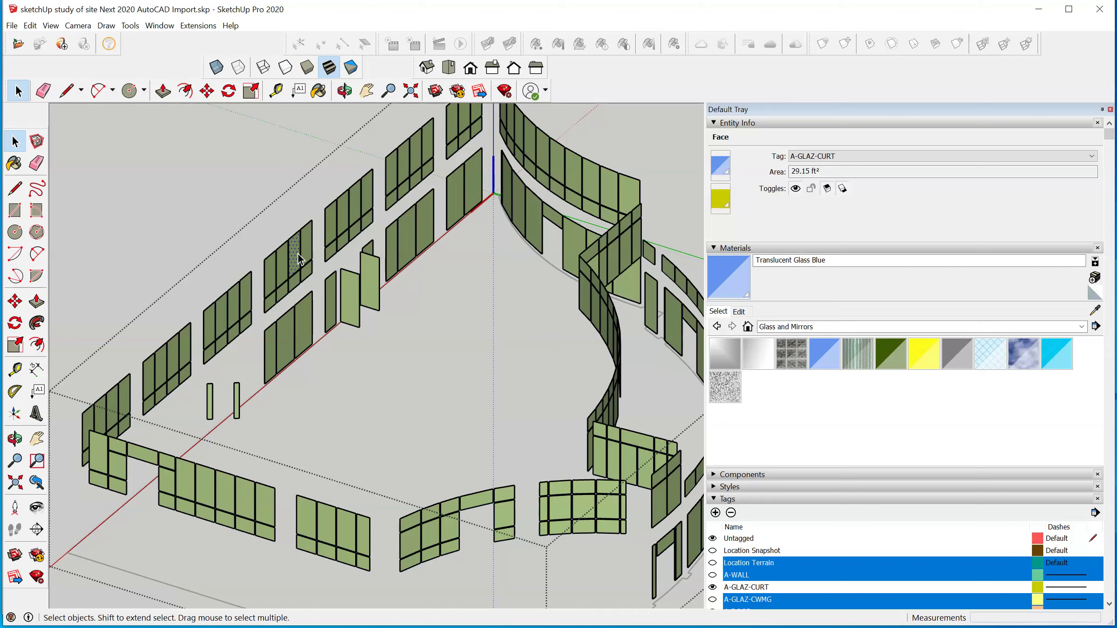
scroll(300, 259, "down", 8)
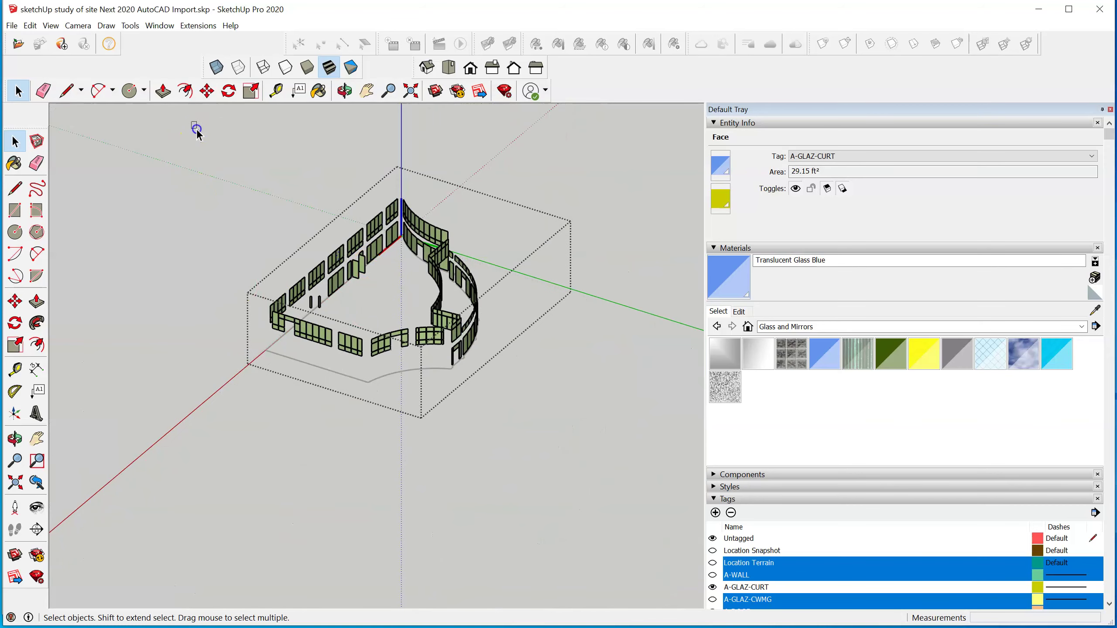
left_click_drag(197, 130, 536, 421)
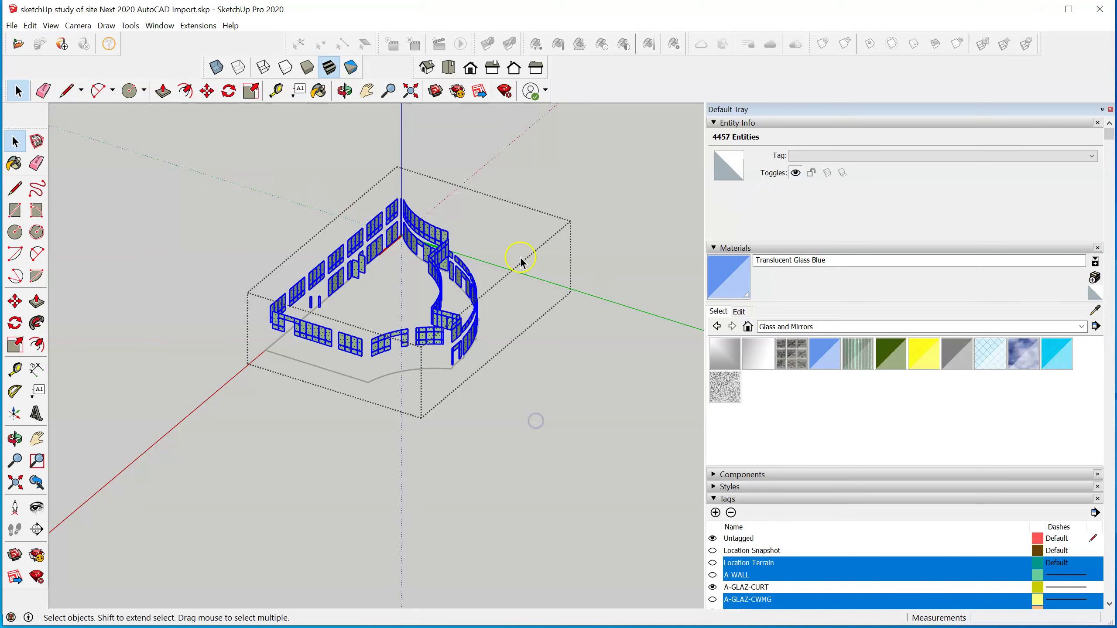
left_click(824, 355)
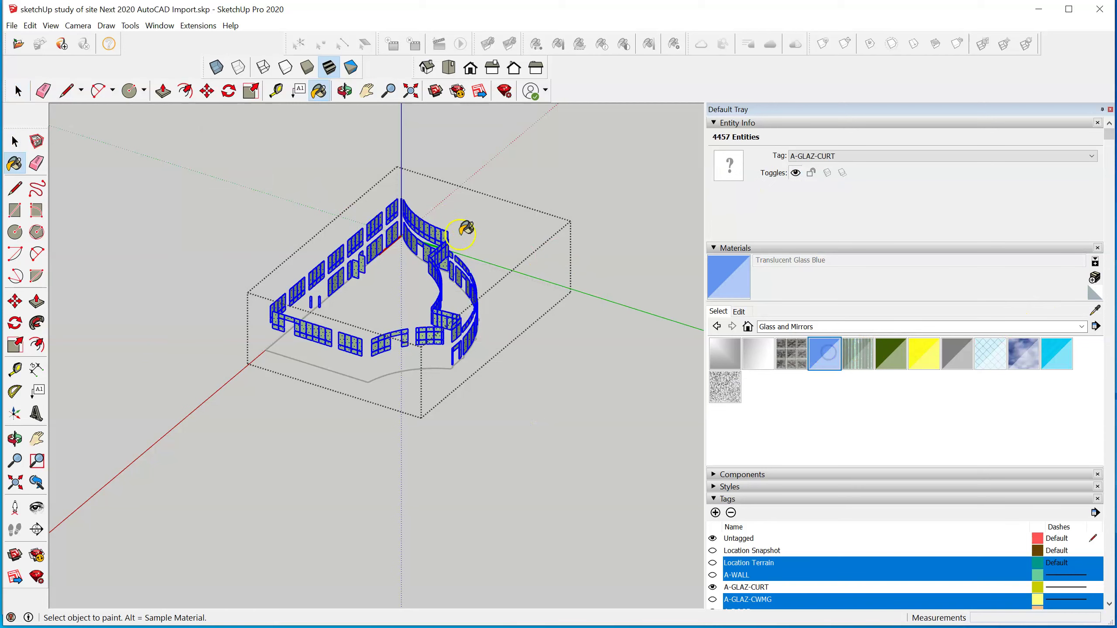
left_click(373, 250)
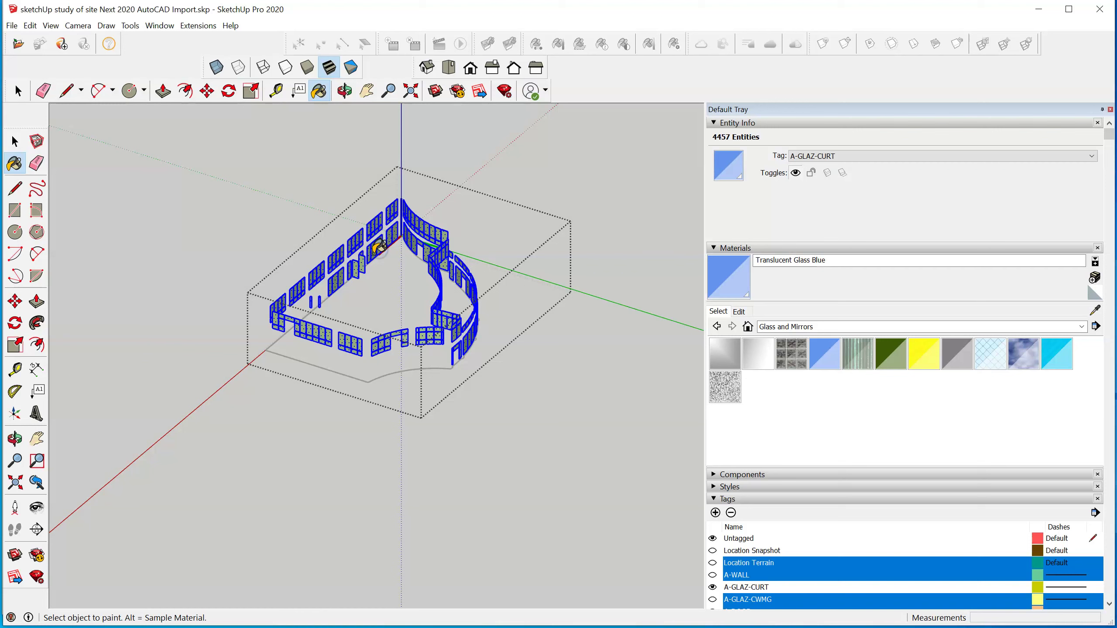
scroll(378, 249, "up", 2)
scroll(377, 256, "up", 3)
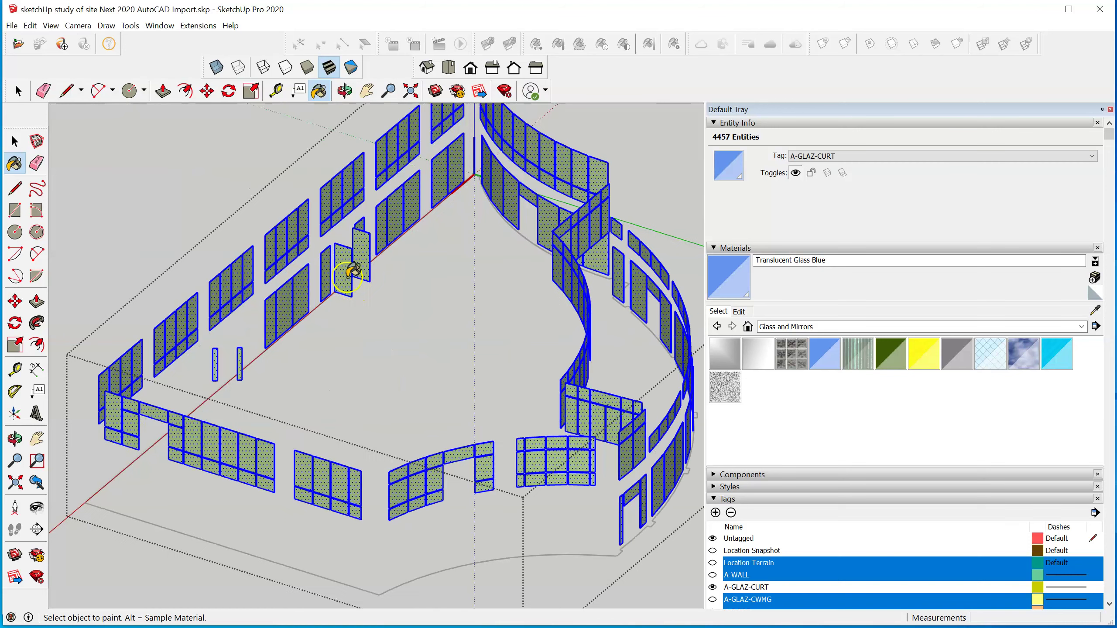
right_click(479, 277)
Step: Close the open component and orbit around the glazing model
left_click(526, 286)
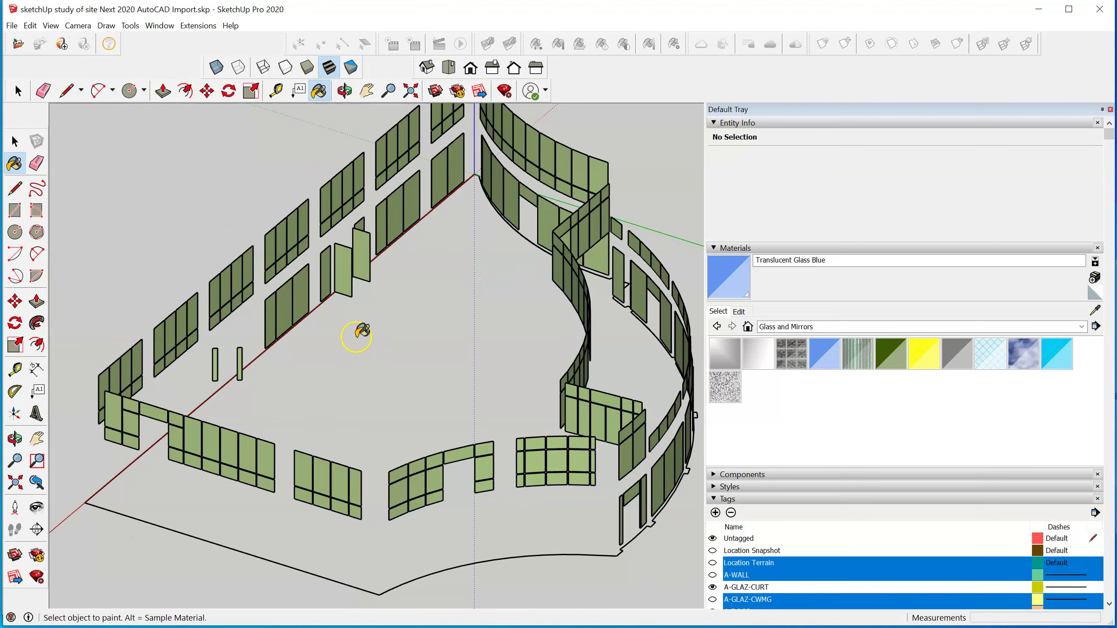
scroll(369, 320, "down", 5)
middle_click_drag(368, 407, 667, 336)
scroll(448, 372, "up", 3)
scroll(448, 371, "up", 2)
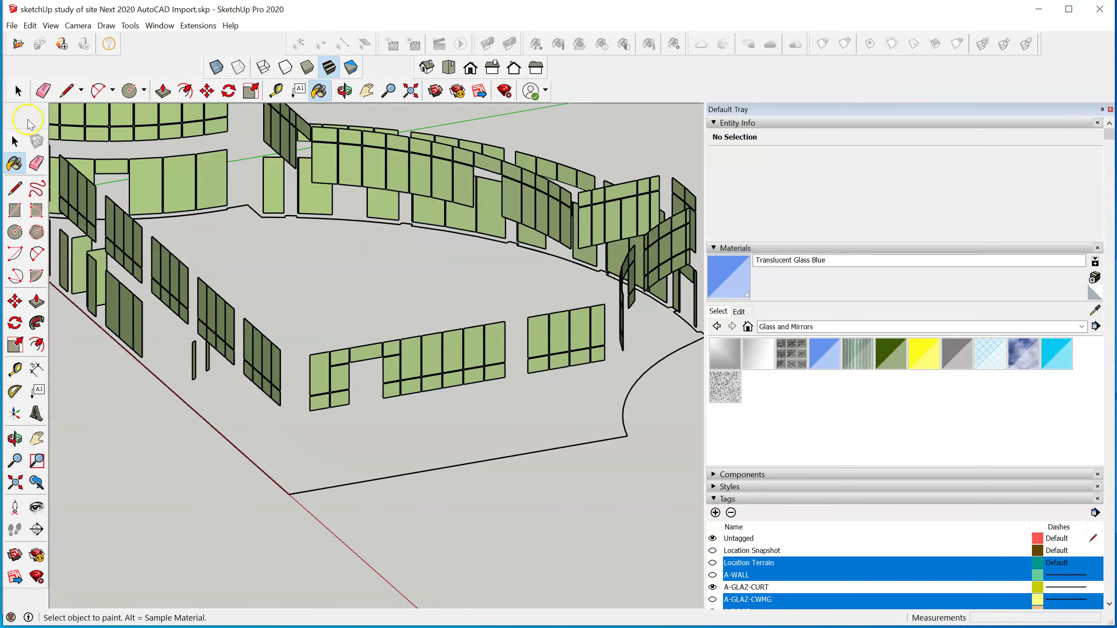
Step: Select the imported glazing component, enter it for editing, and pick a glass face
left_click(15, 141)
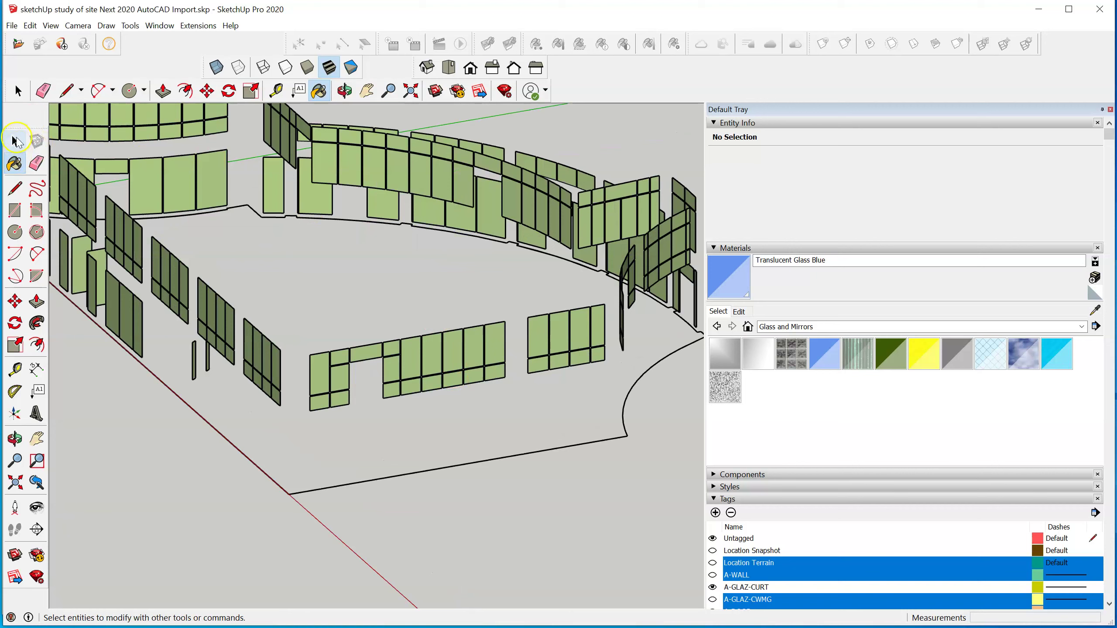
left_click(415, 358)
double_click(417, 361)
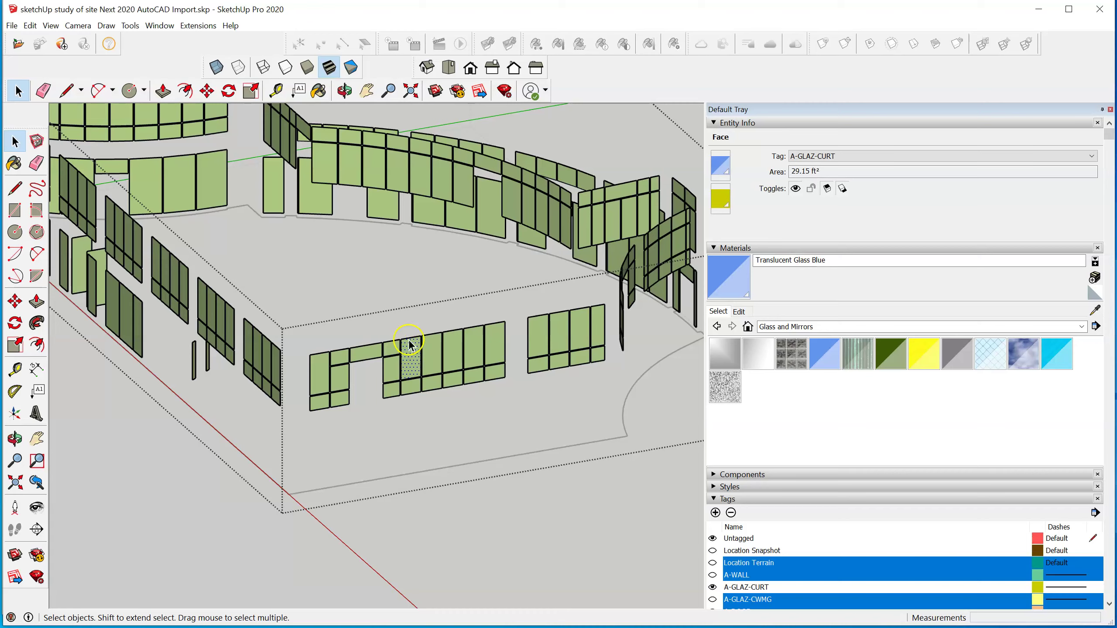
left_click(763, 234)
right_click(405, 349)
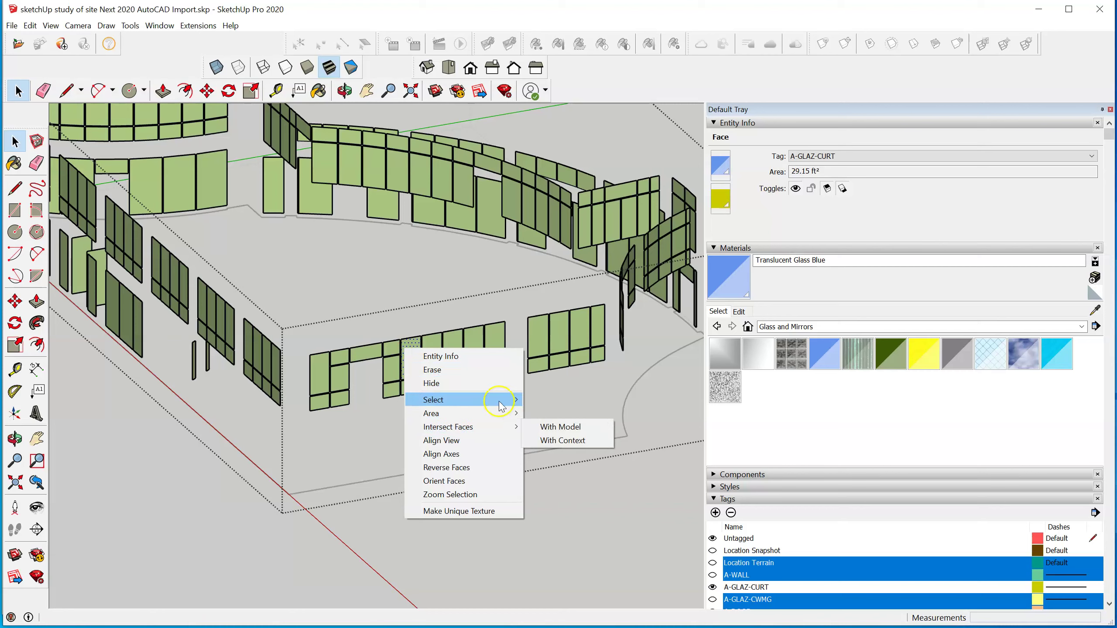
Step: Select all 1476 faces sharing the material and set their front and back to Translucent Glass Blue
mouse_move(501, 407)
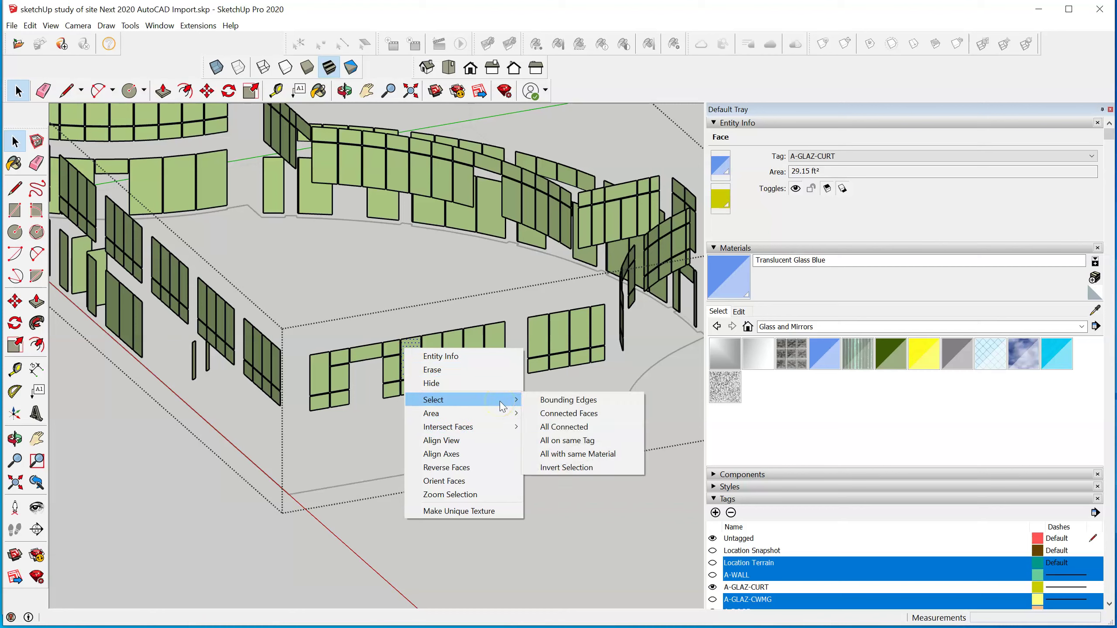
left_click(589, 454)
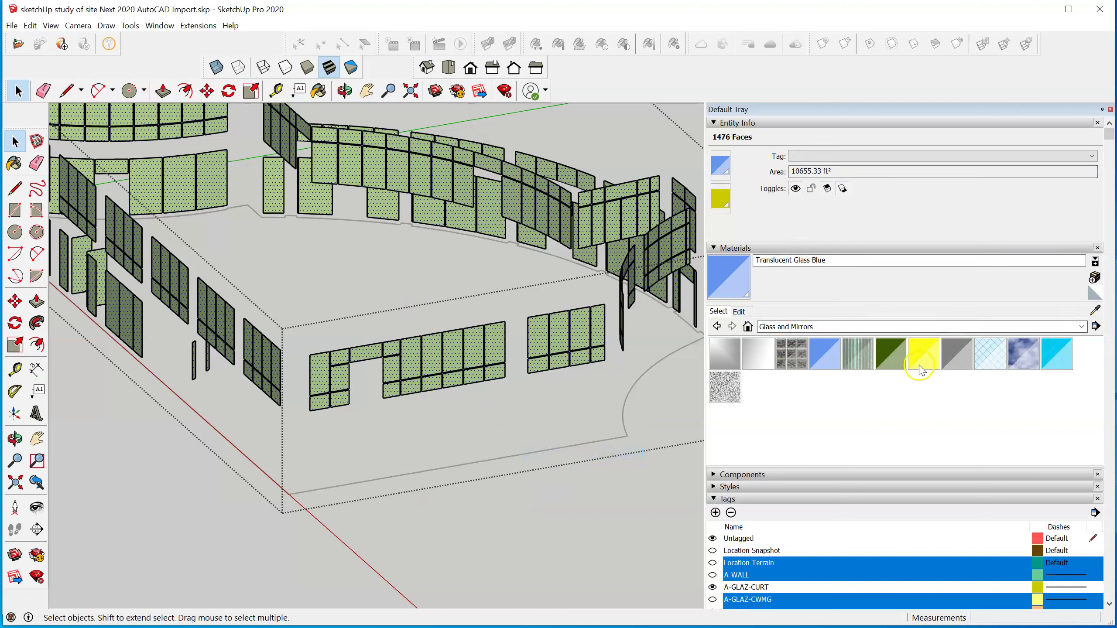
left_click(824, 353)
left_click(719, 205)
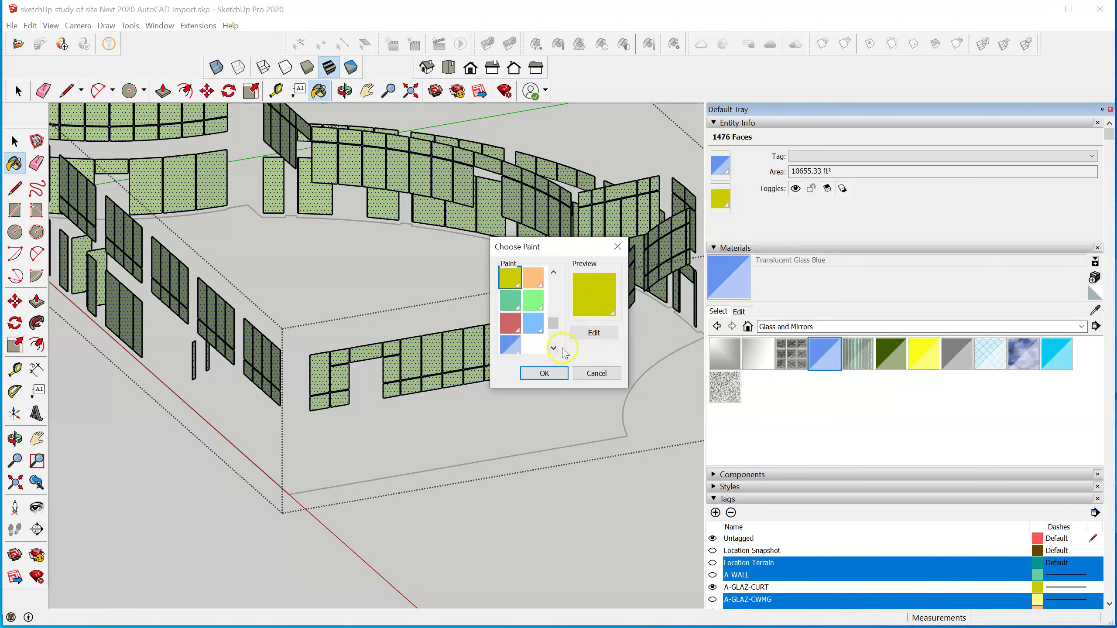
mouse_move(555, 327)
left_mouse_down()
mouse_move(560, 279)
mouse_move(554, 338)
left_mouse_up()
left_click(512, 281)
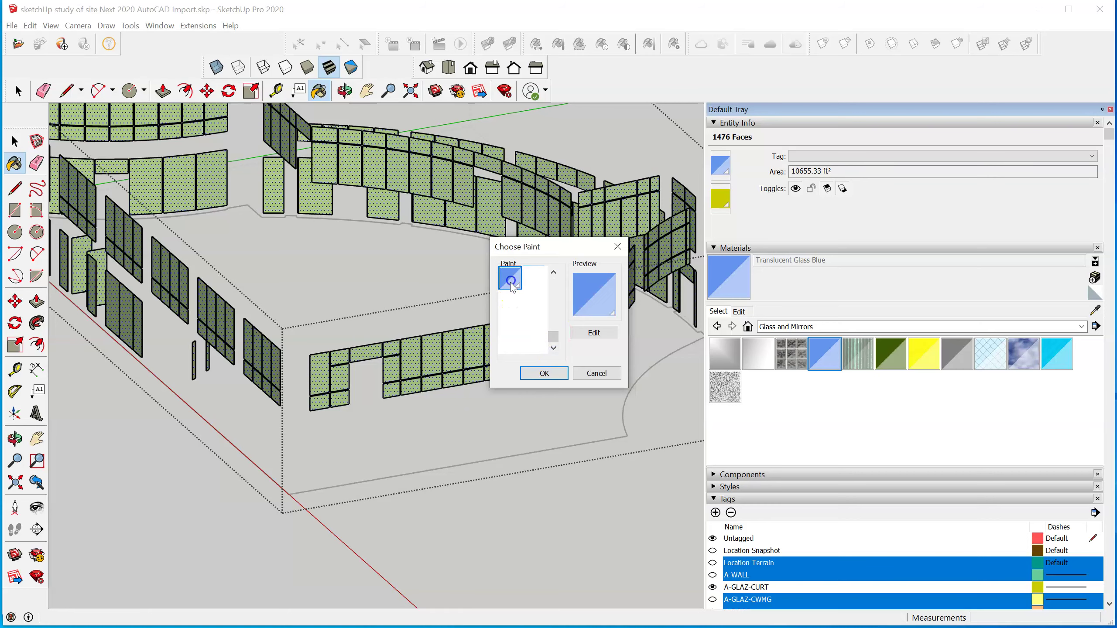
left_click(544, 373)
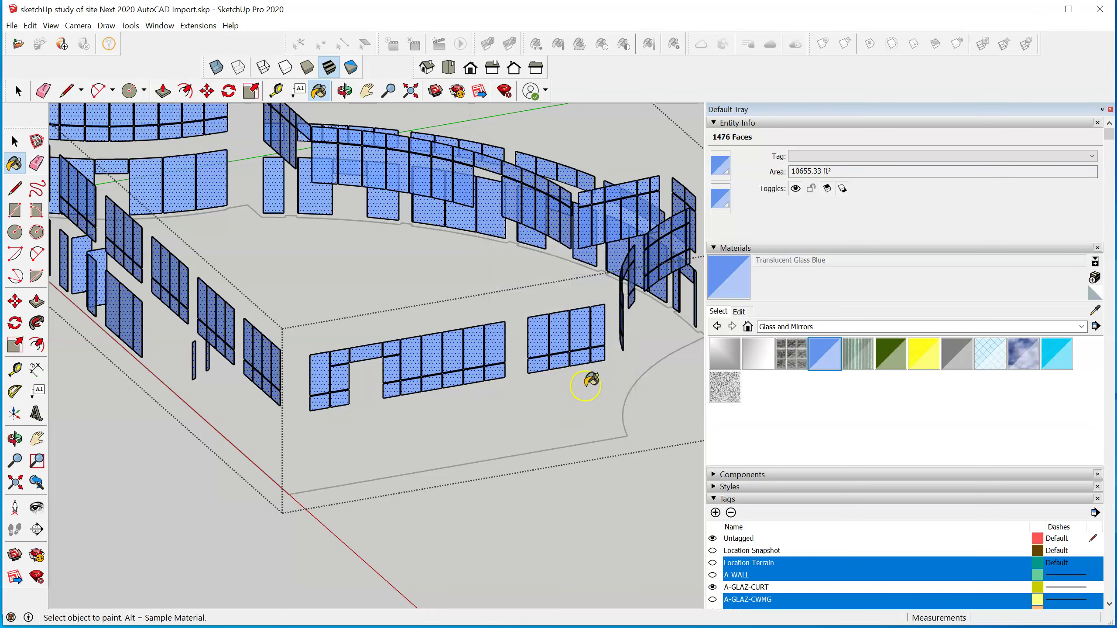
Step: Close the glazing component, lock the imported model, and clear the selection
scroll(493, 413, "down", 2)
right_click(439, 312)
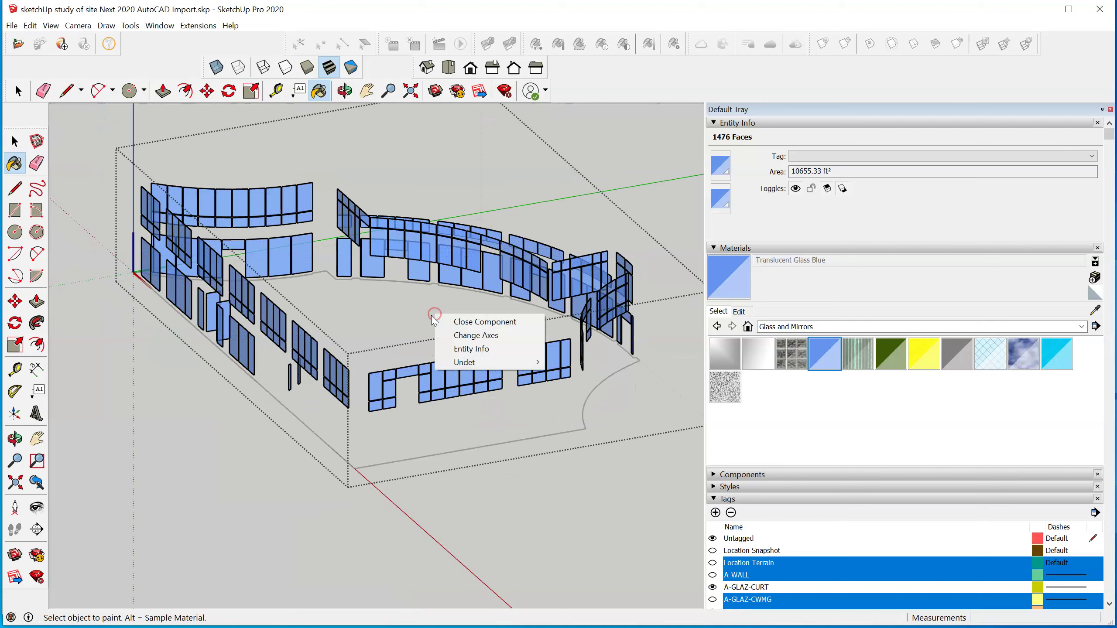
left_click(470, 317)
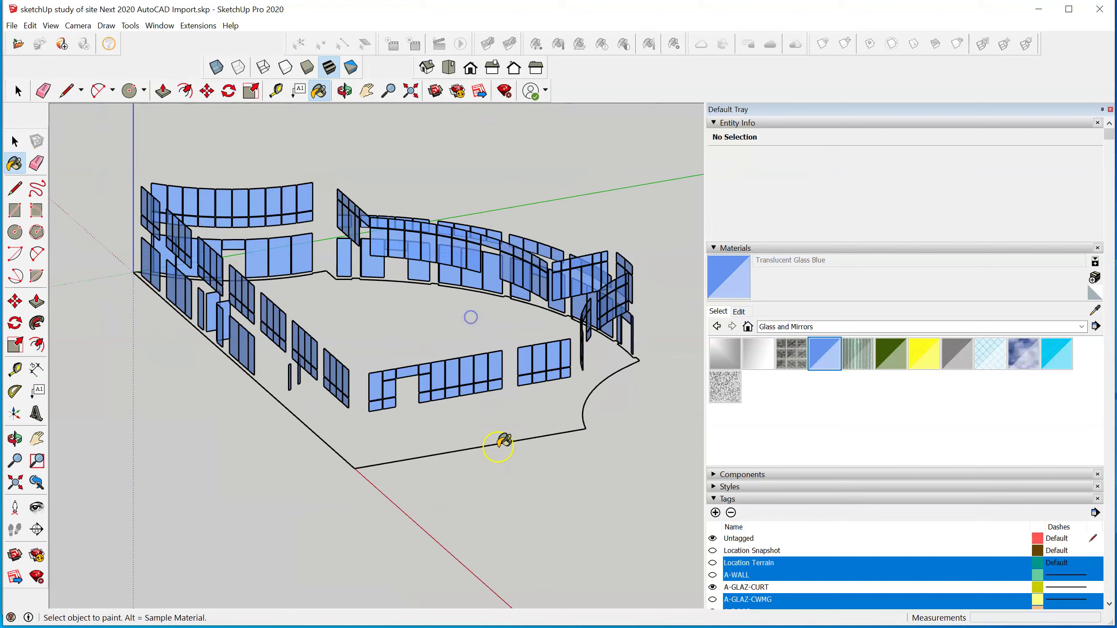
right_click(461, 396)
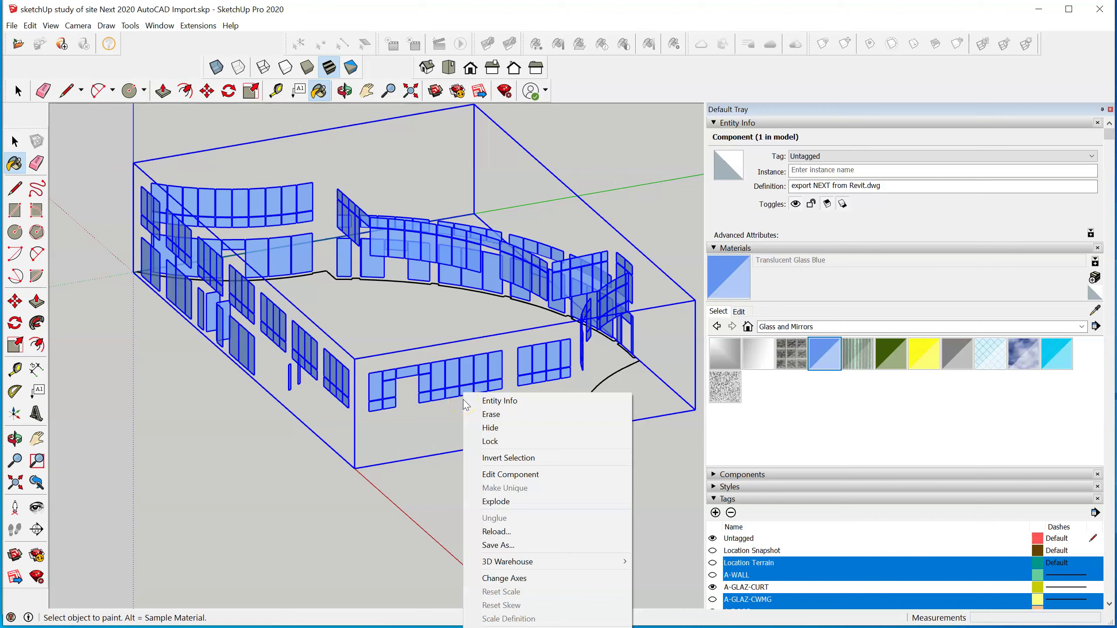
left_click(517, 448)
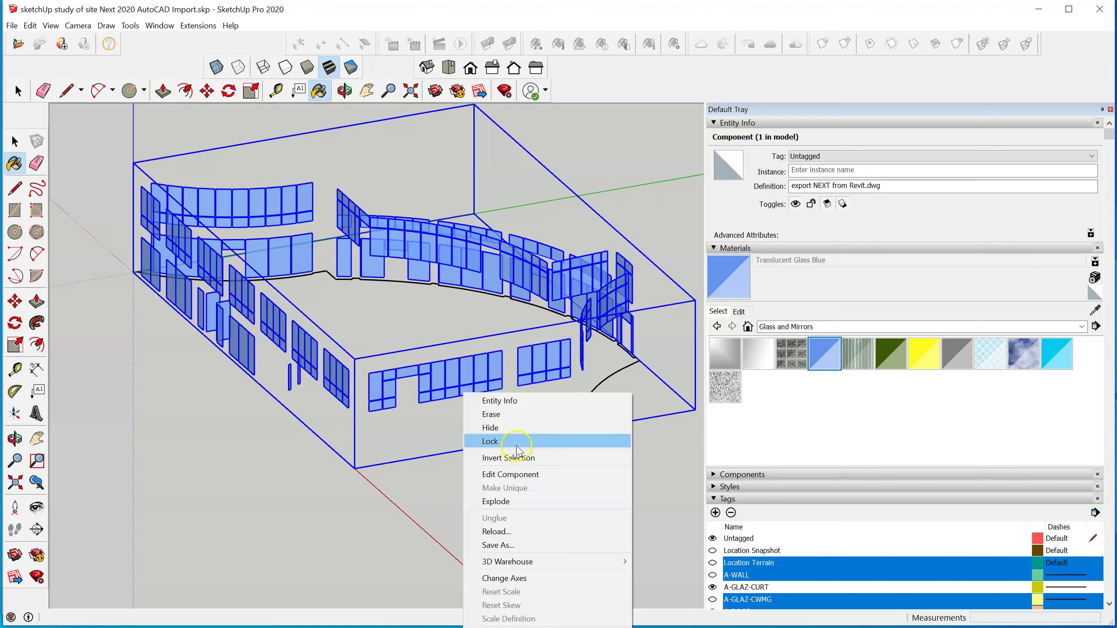
left_click(342, 486)
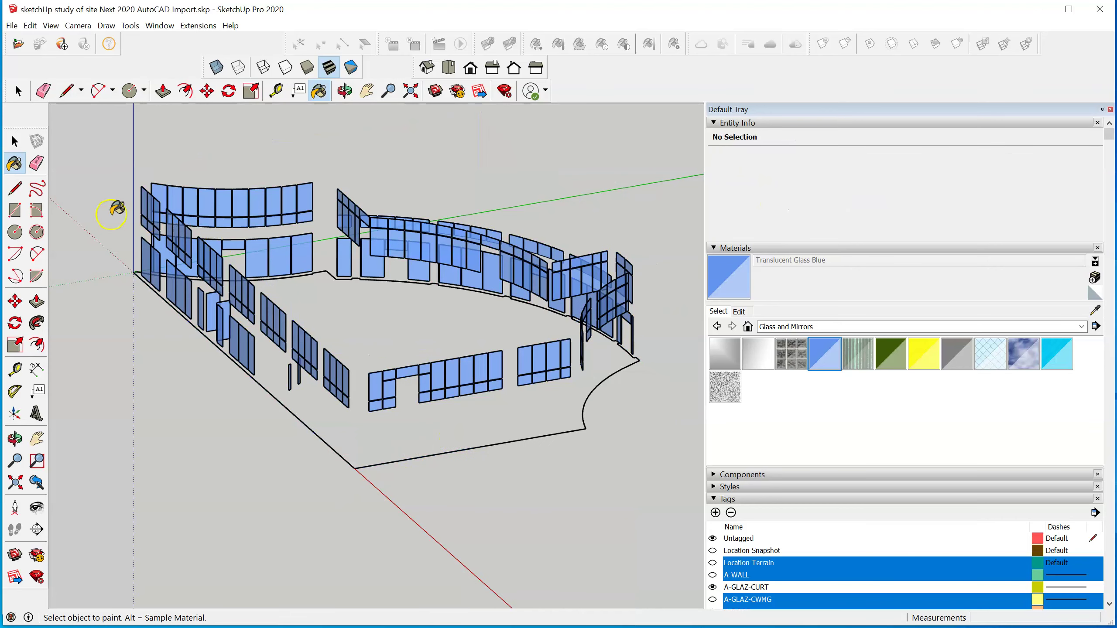
left_click(15, 141)
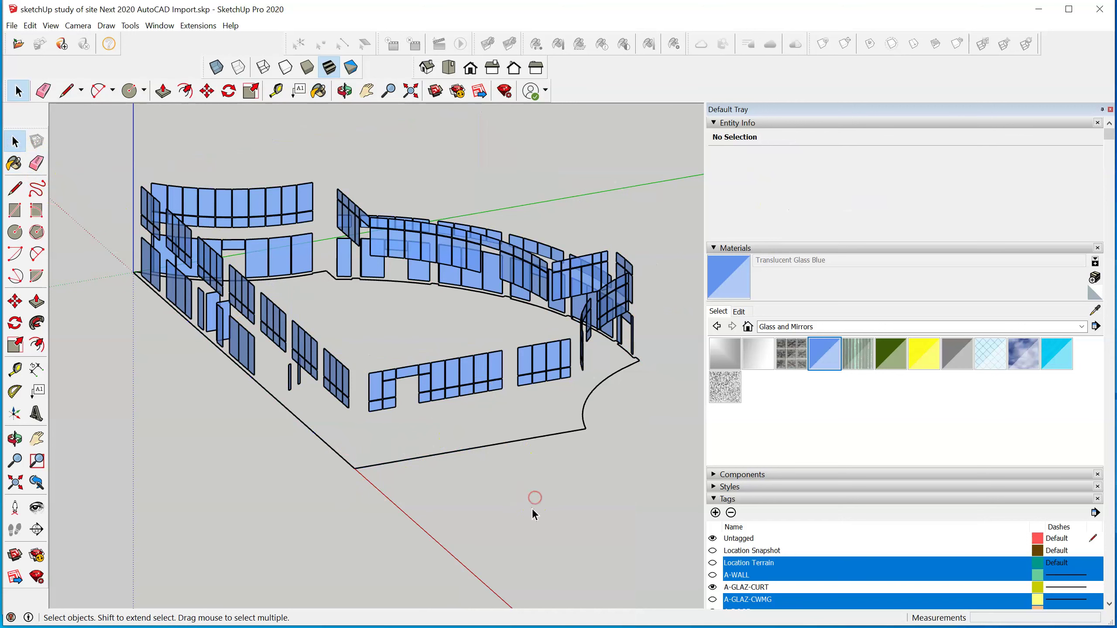
Step: Show all the selected tags so walls, floors, roof and doors reappear
scroll(835, 532, "down", 3)
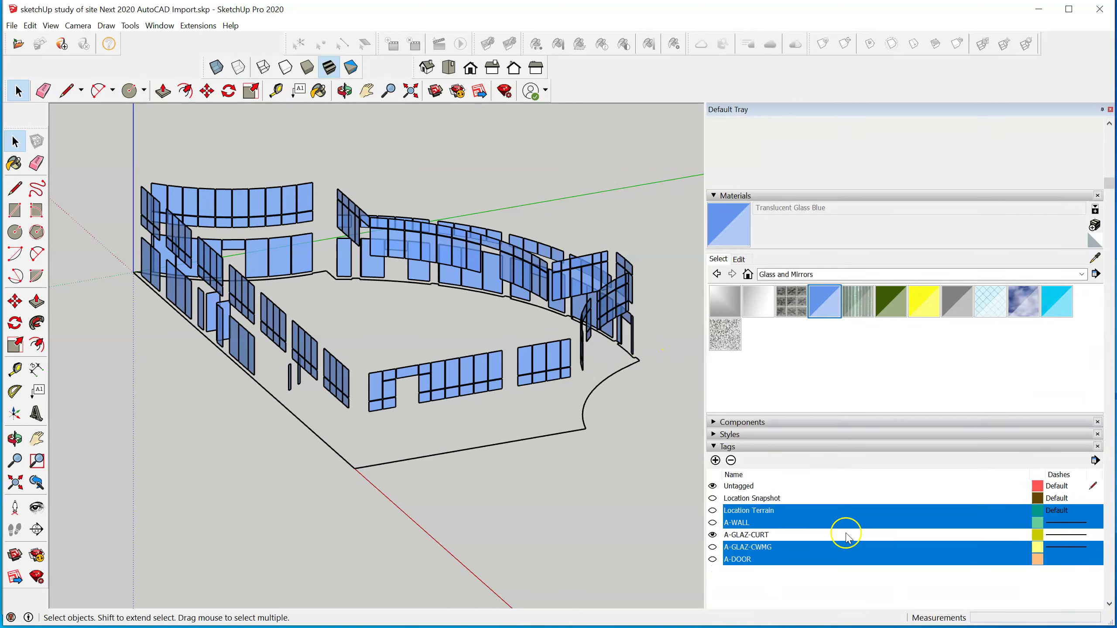
scroll(815, 482, "down", 3)
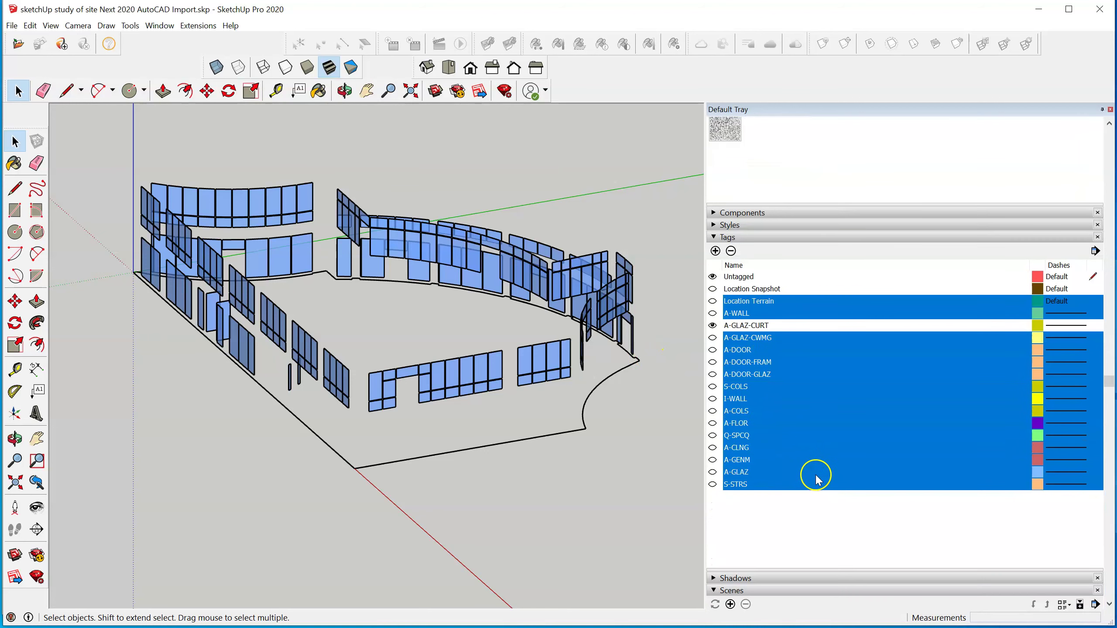
left_click(712, 374)
scroll(393, 517, "up", 2)
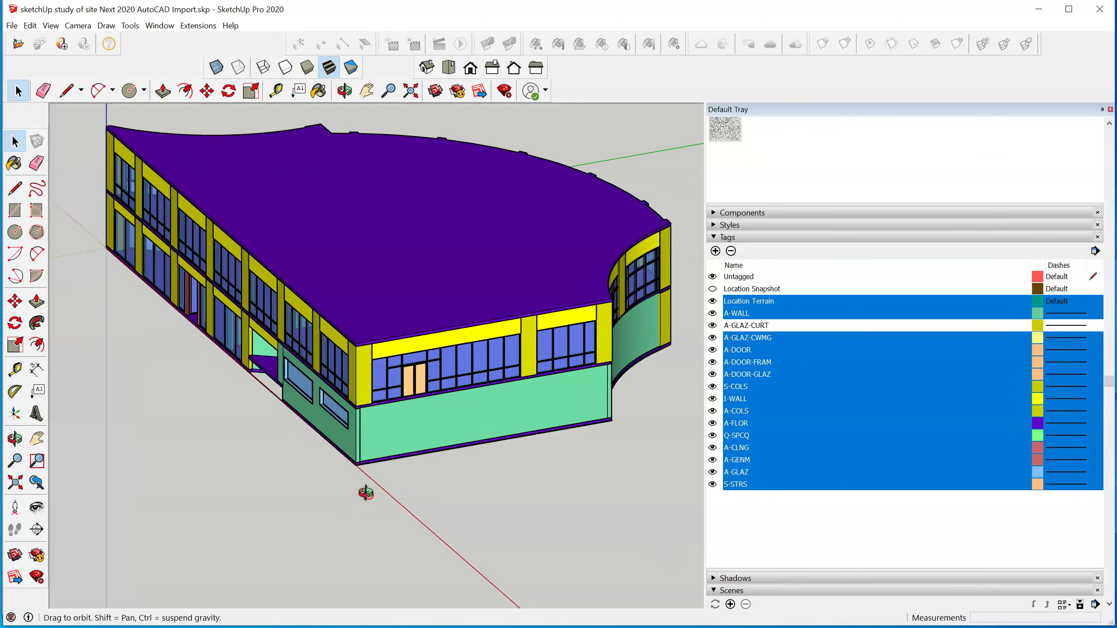
middle_click_drag(301, 466, 650, 434)
Step: Orbit and zoom around the facade and curved corner, then select only the I-WALL tag
scroll(552, 378, "up", 2)
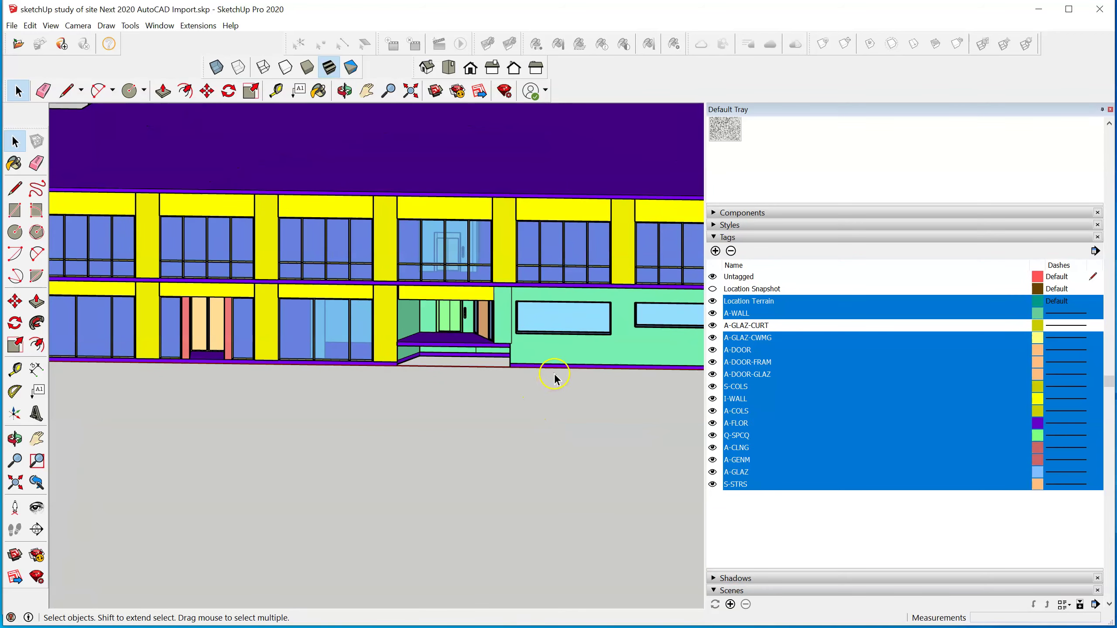
scroll(550, 374, "up", 1)
middle_click_drag(366, 404, 608, 400)
scroll(608, 399, "down", 6)
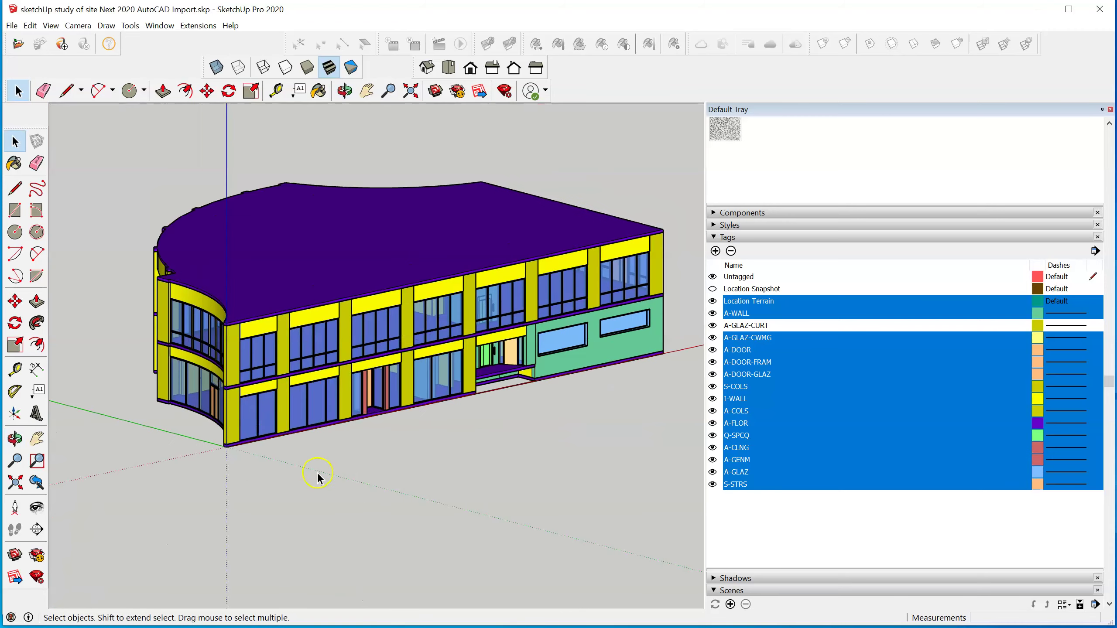
middle_click_drag(318, 477, 398, 494)
scroll(447, 439, "up", 3)
scroll(447, 438, "up", 2)
scroll(447, 439, "down", 2)
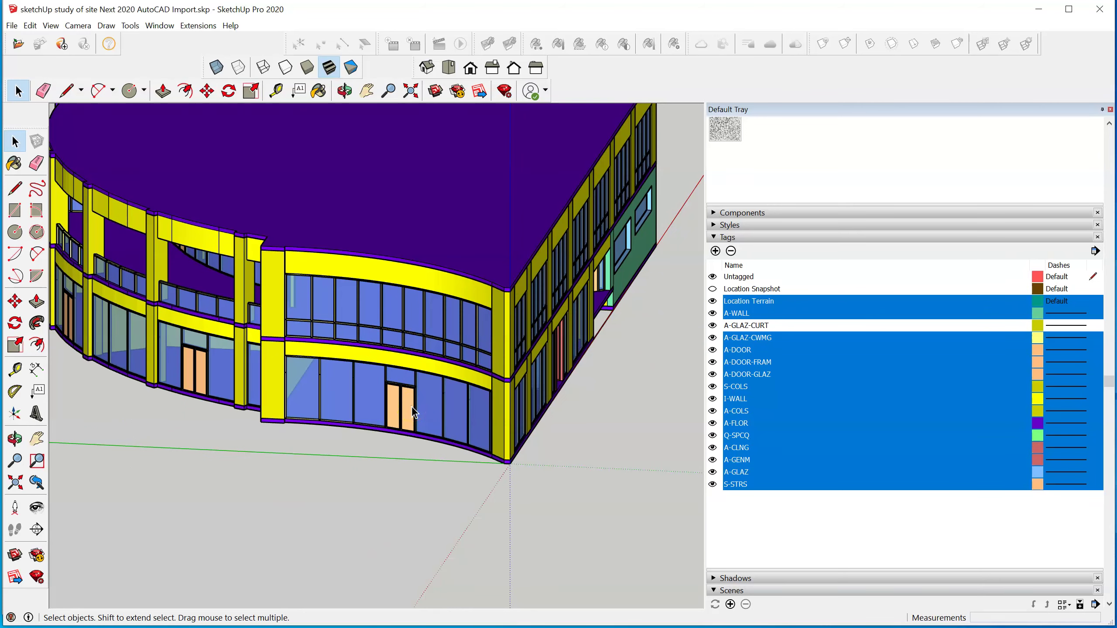
scroll(373, 414, "up", 3)
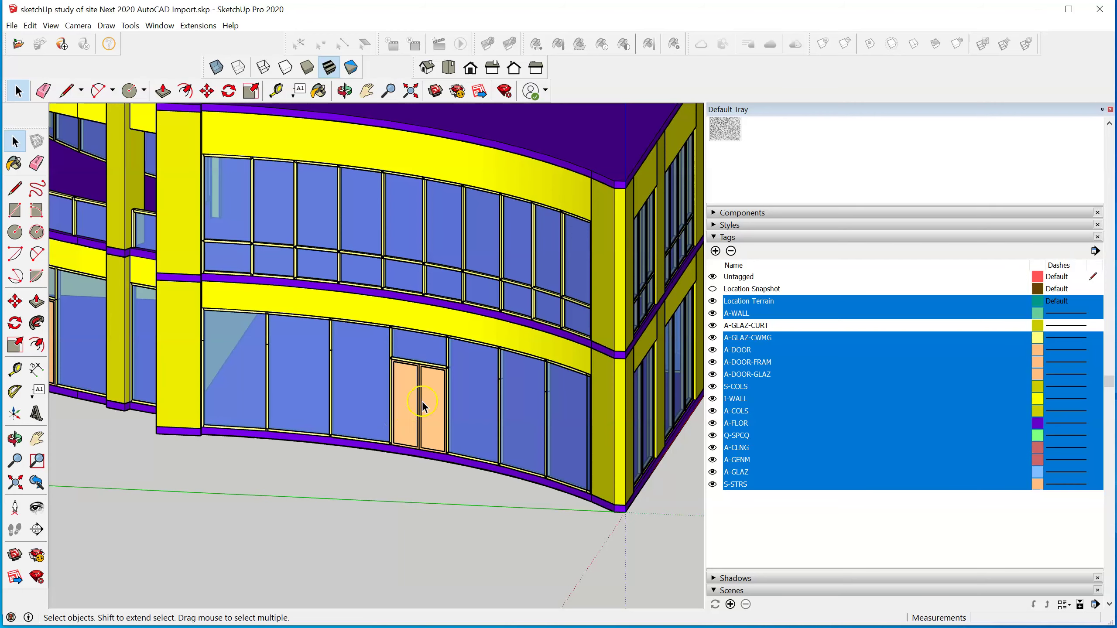
scroll(474, 444, "down", 5)
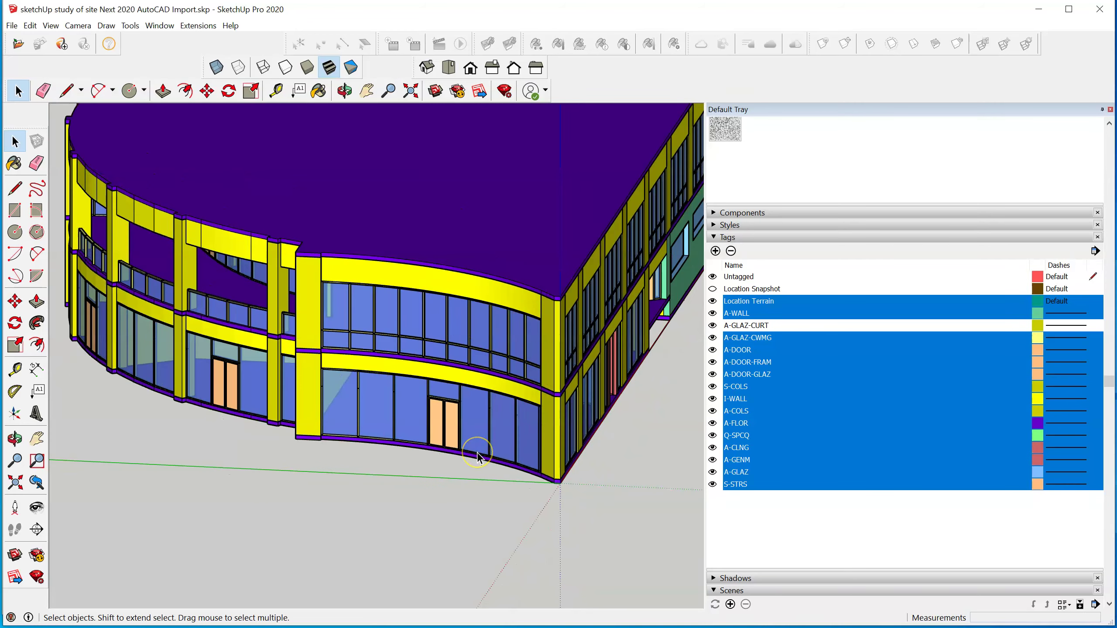
left_click(877, 401)
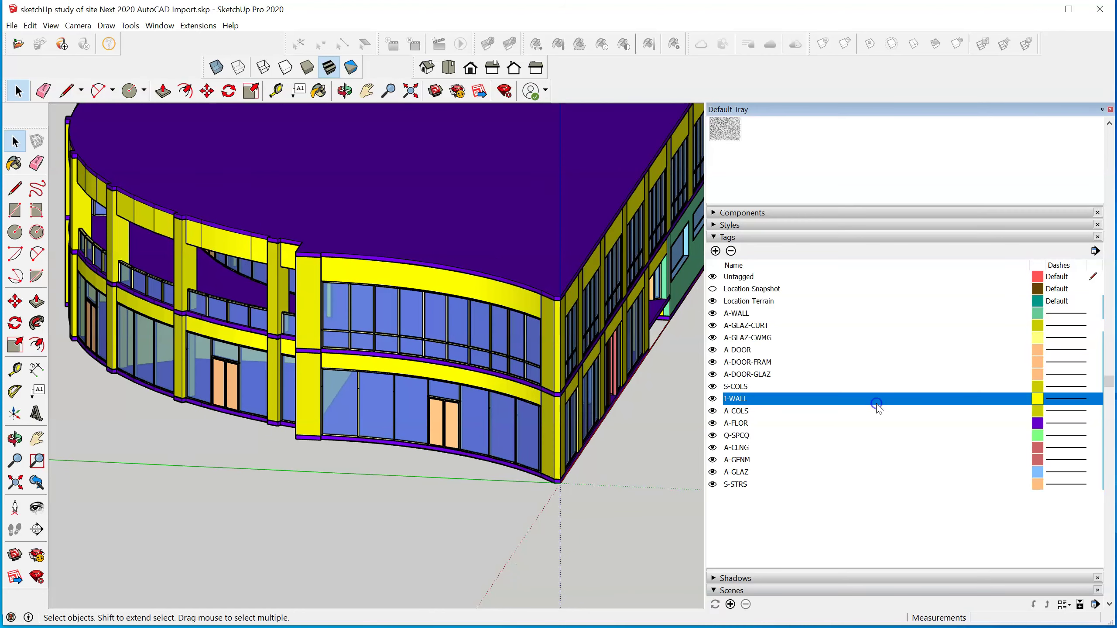
left_click(712, 351)
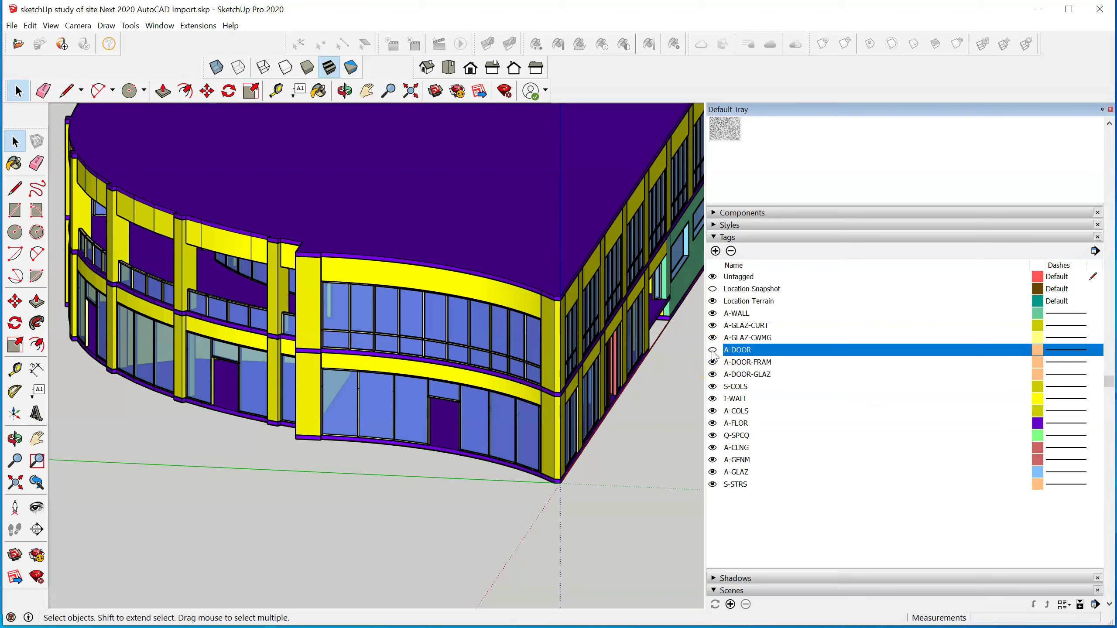
left_click(712, 350)
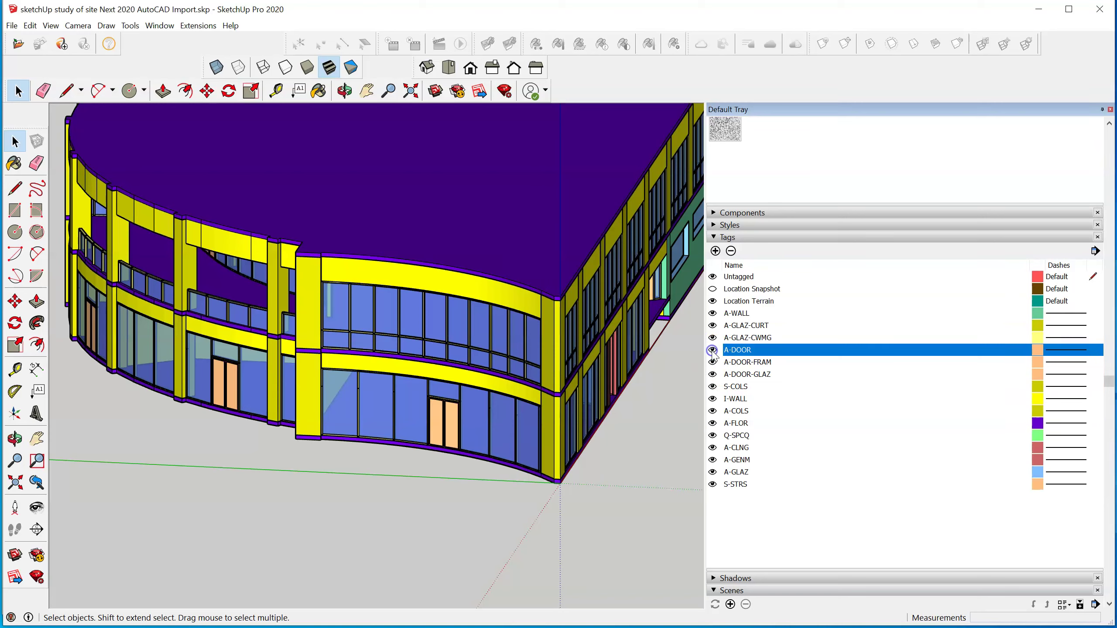
left_click(712, 350)
left_click(712, 350)
scroll(475, 488, "down", 3)
middle_click_drag(535, 546, 370, 520)
middle_click_drag(575, 444, 429, 449)
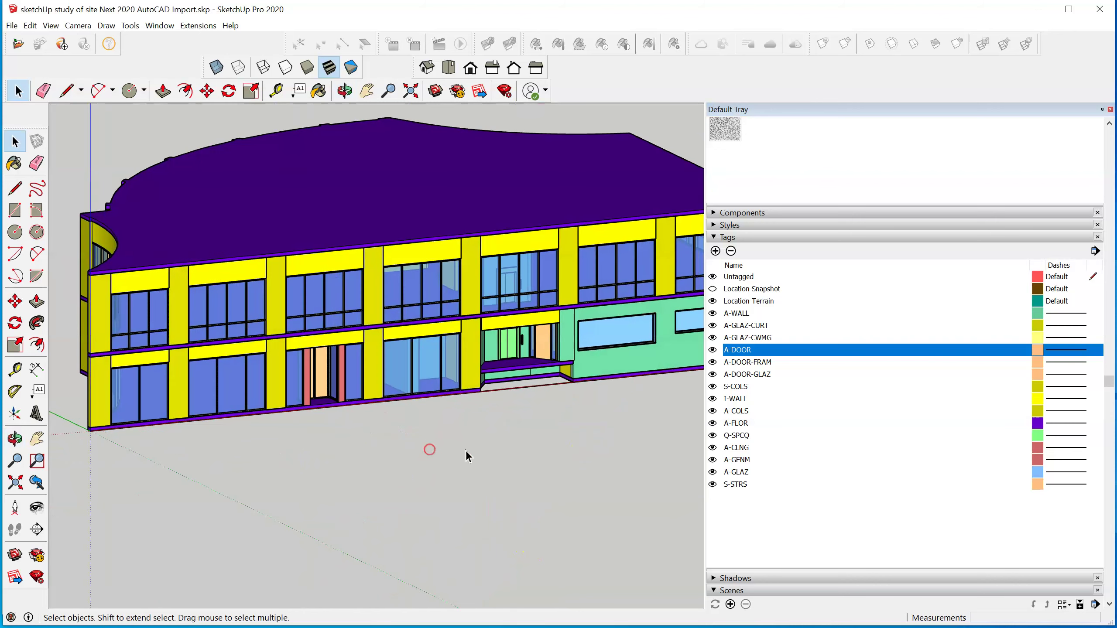
left_click(713, 350)
left_click(712, 351)
left_click(712, 351)
left_click(713, 350)
scroll(448, 454, "down", 3)
middle_click_drag(449, 453, 304, 486)
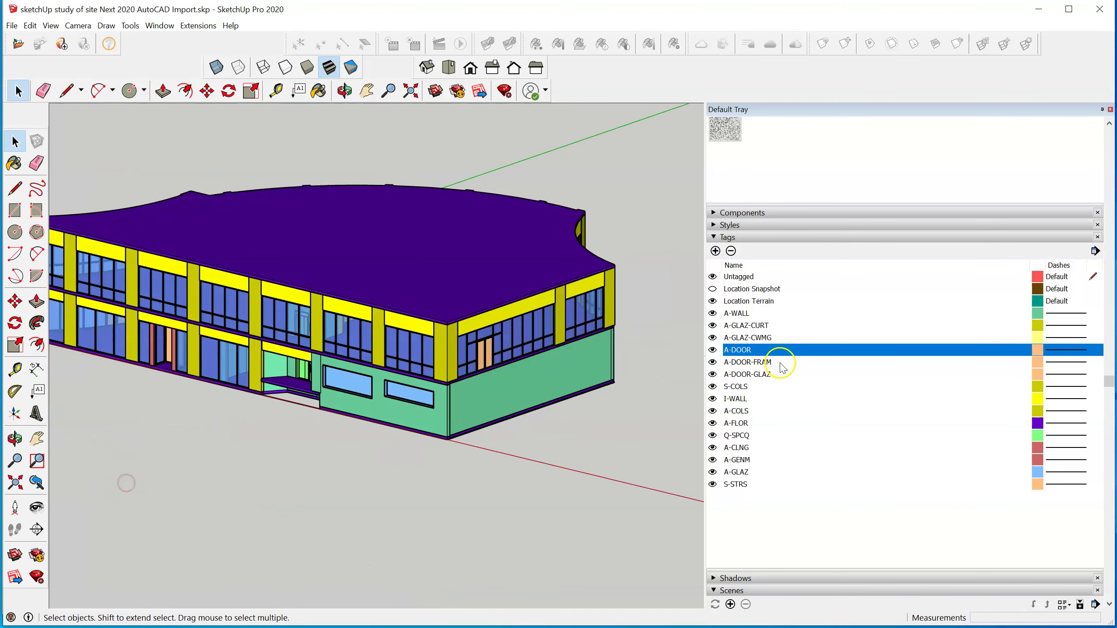
left_click(712, 350)
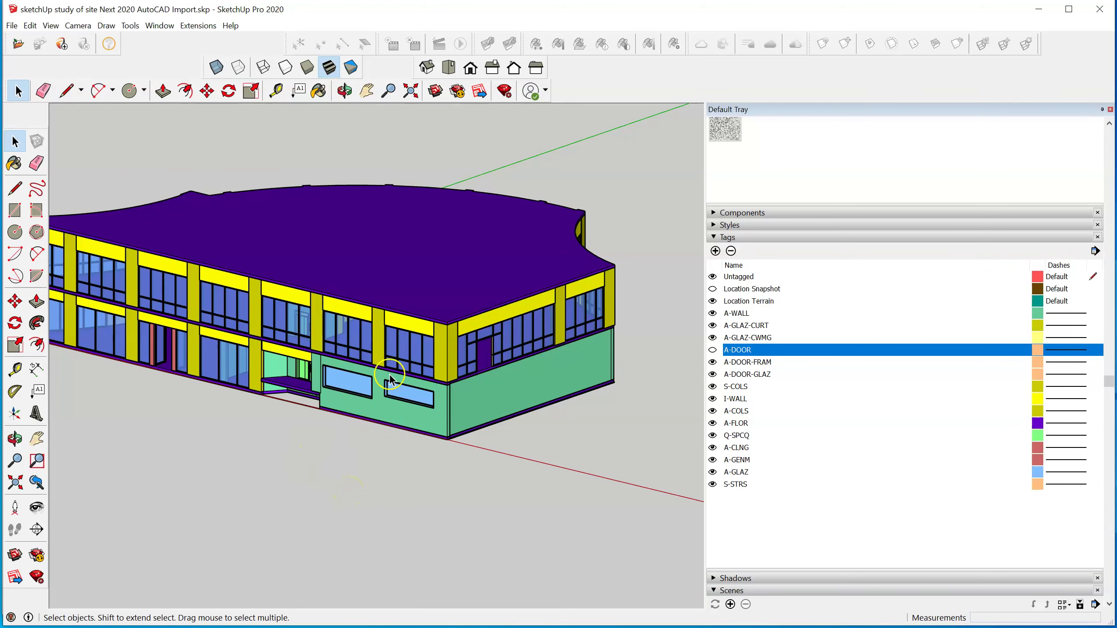
scroll(390, 375, "up", 2)
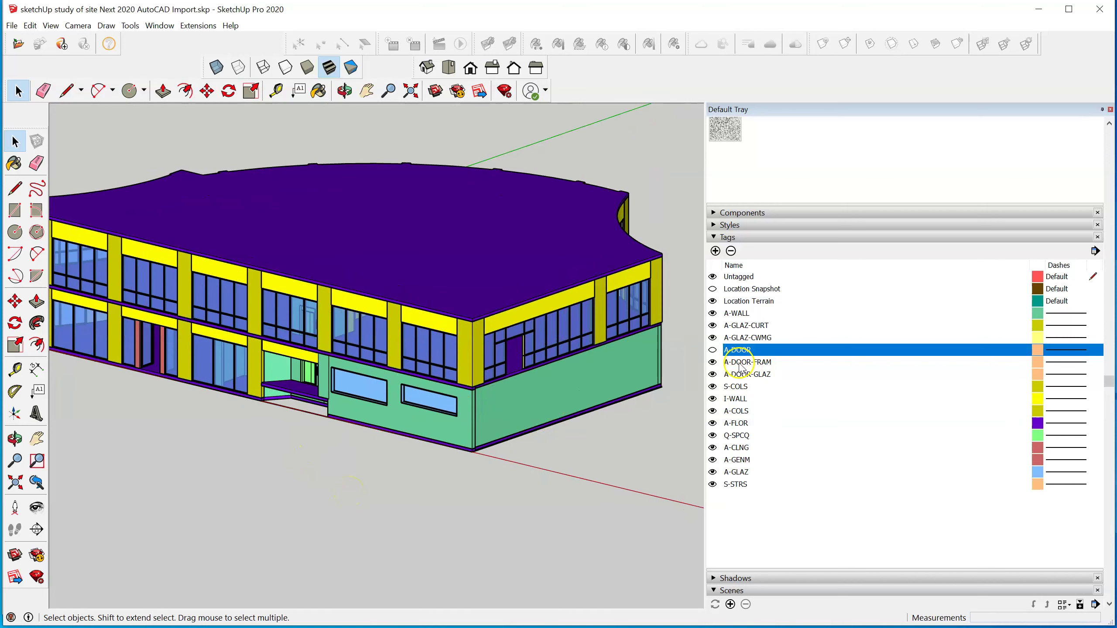
left_click(713, 350)
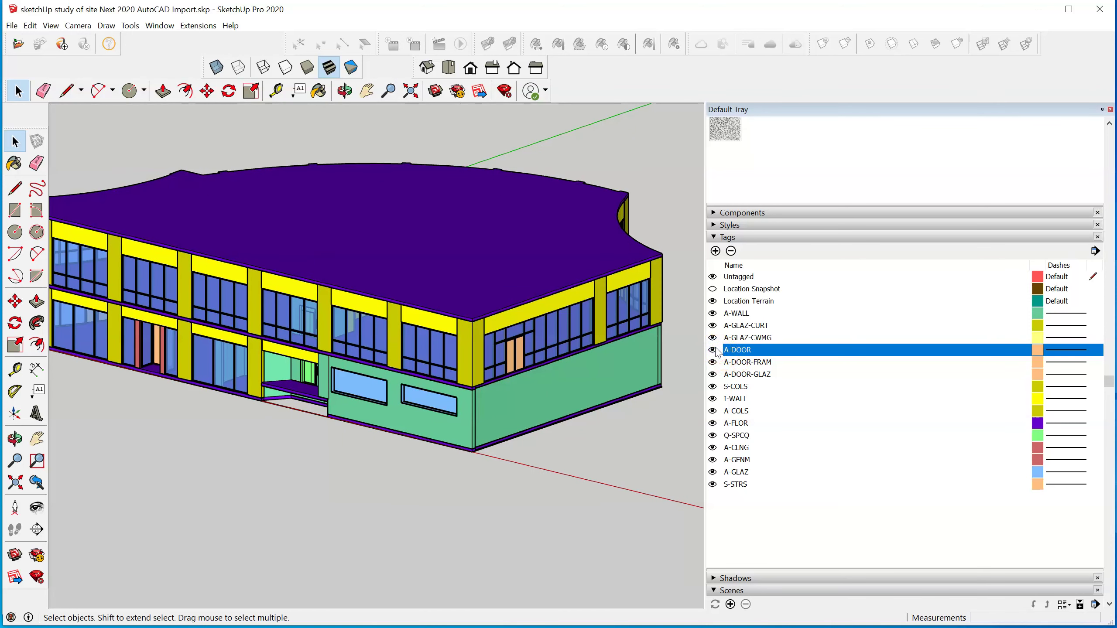
Step: Hide the eleven tags from A-DOOR-FRAM through S-STRS
left_click(736, 363)
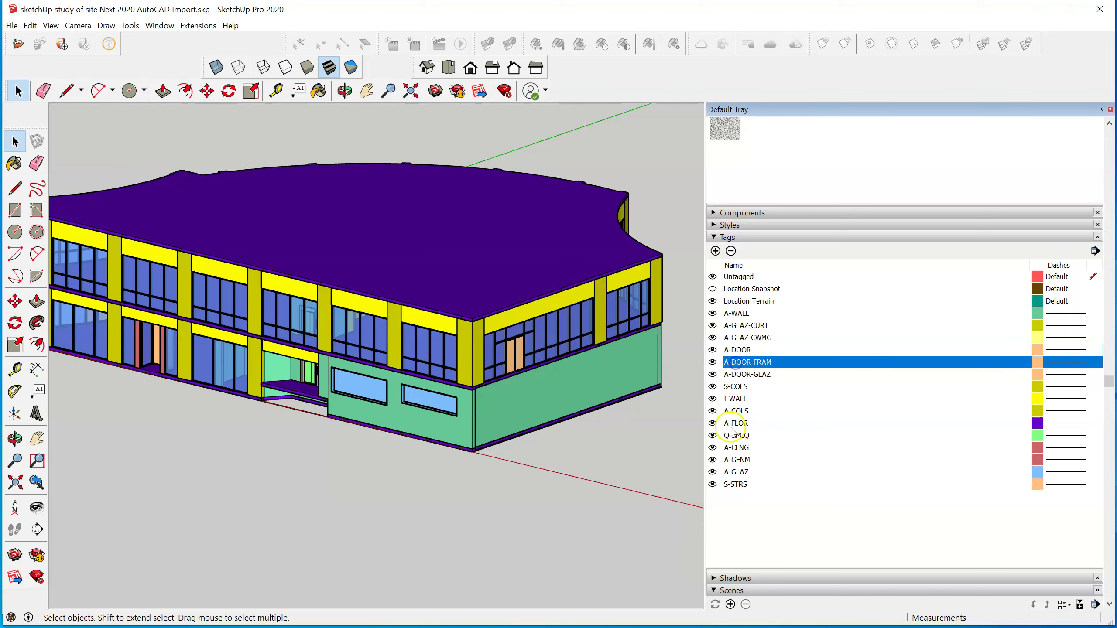
left_click(737, 484, "shift")
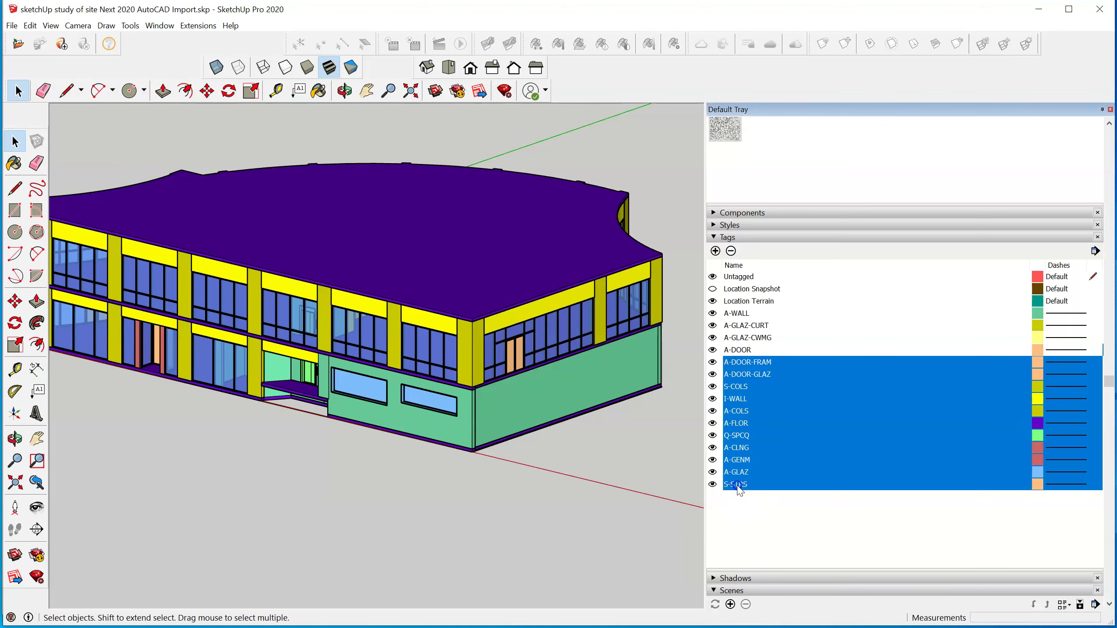
left_click(713, 413)
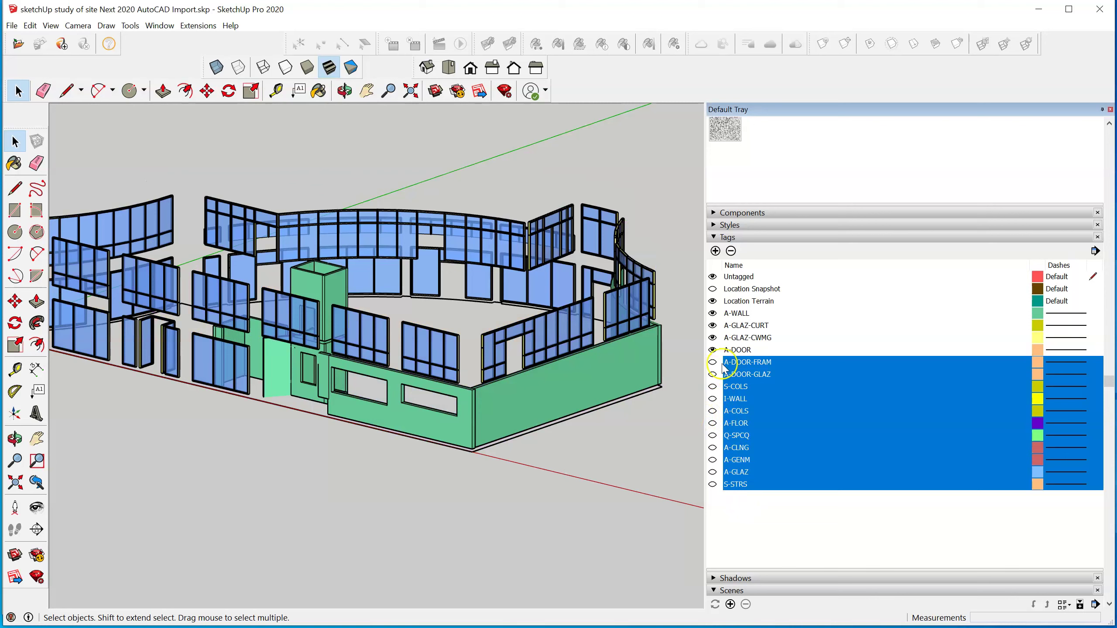
Step: Hide the tags from A-WALL through A-GLAZ-CWMG, leaving only the doors visible
left_click(738, 338)
left_click(737, 314, "shift")
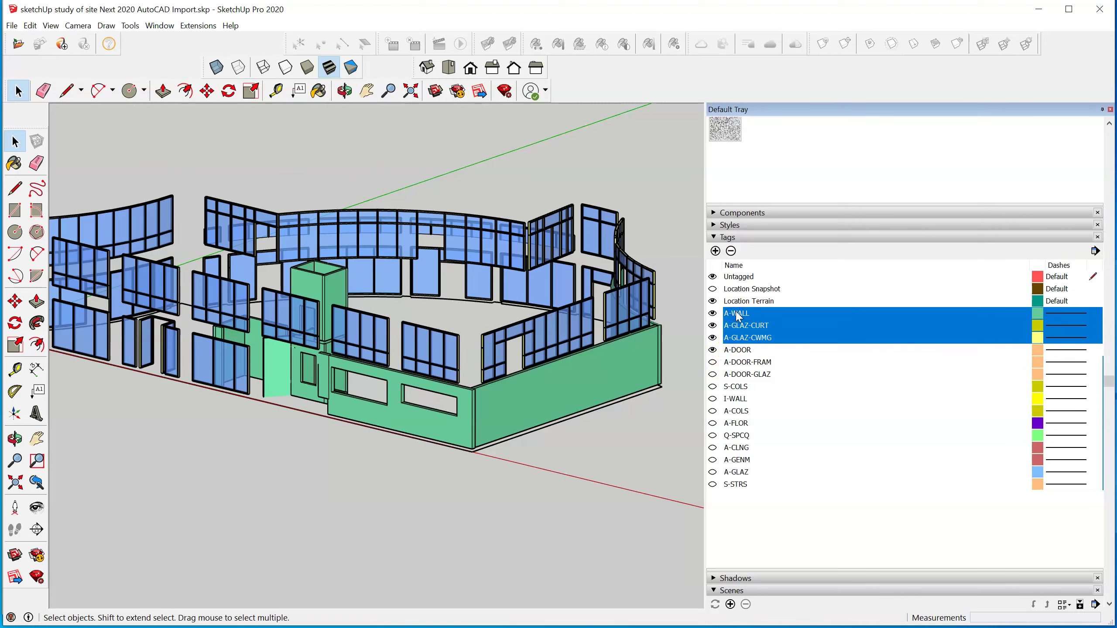
left_click(713, 325)
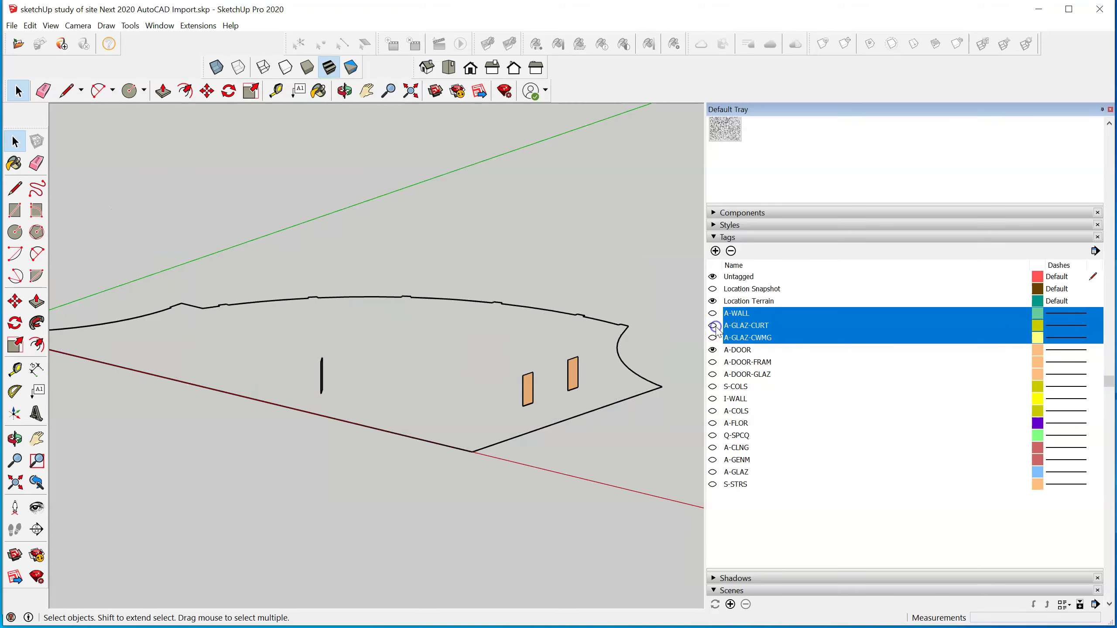
scroll(719, 339, "down", 2)
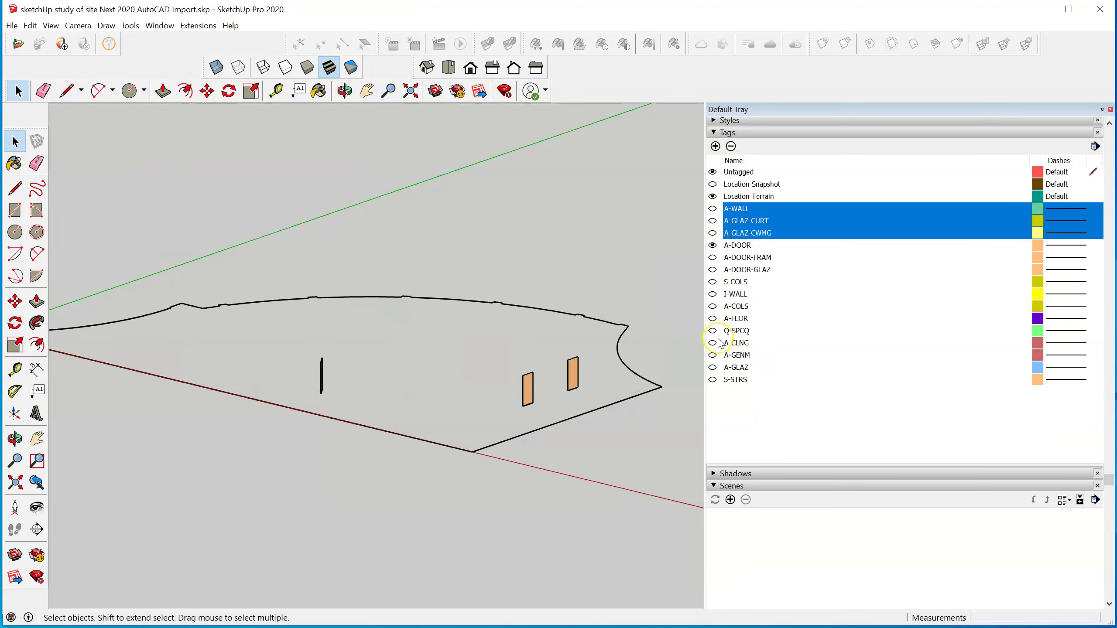
scroll(719, 344, "up", 1)
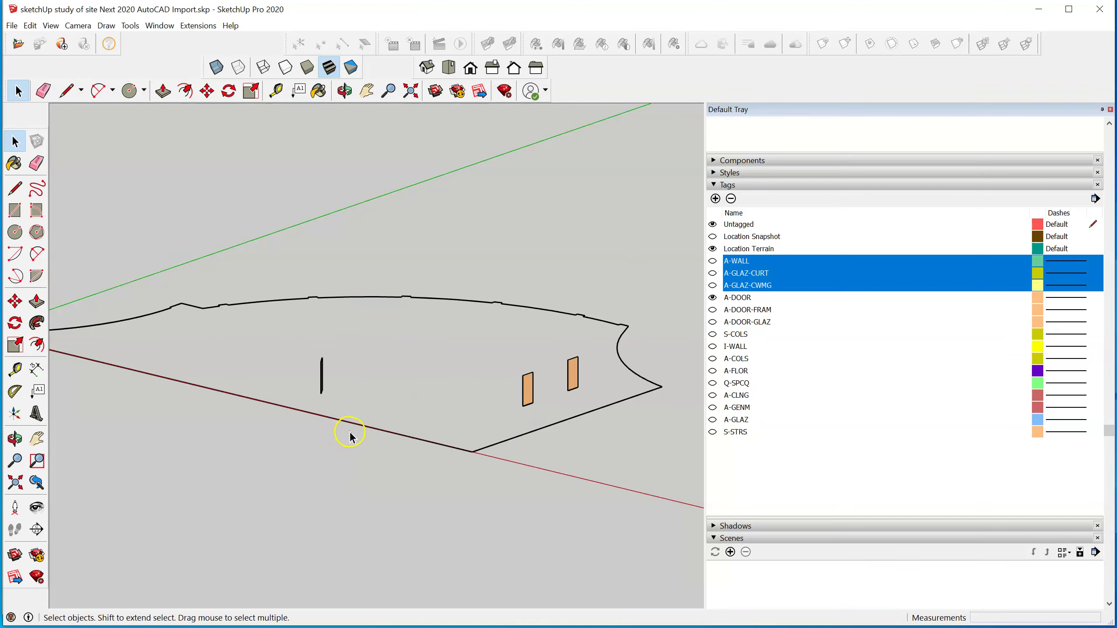
Step: Turn on the A-DOOR-FRAM and A-DOOR-GLAZ tags and zoom in toward the doors
left_click(712, 310)
left_click(713, 322)
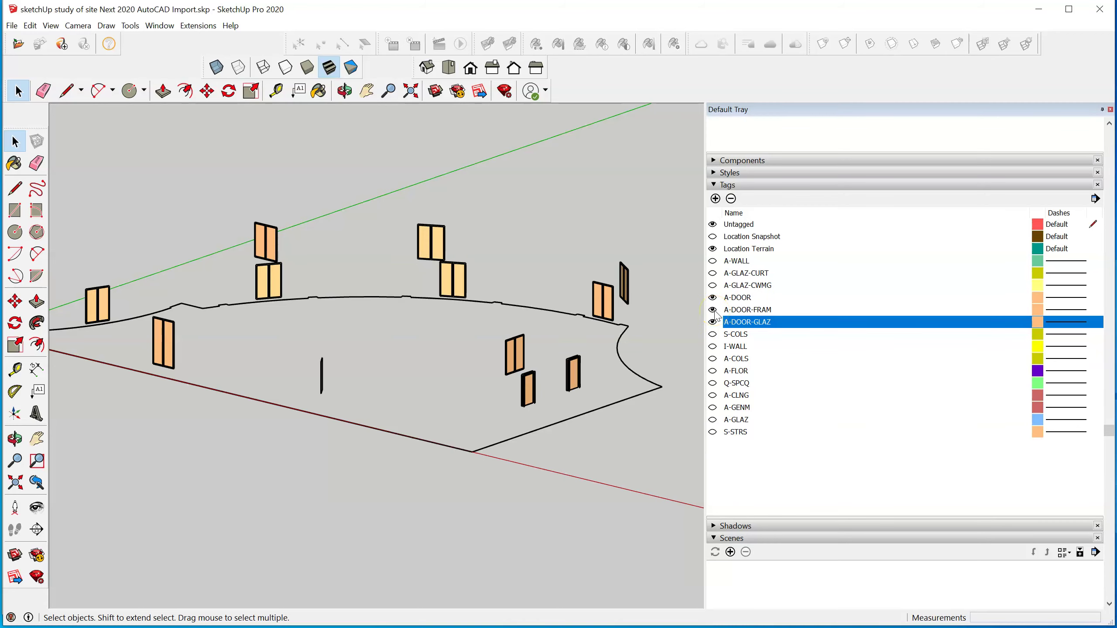
middle_click_drag(361, 413, 578, 434)
scroll(541, 395, "up", 3)
Step: Inside a door component, select all faces with the door's material, then exit the component
left_click(528, 374)
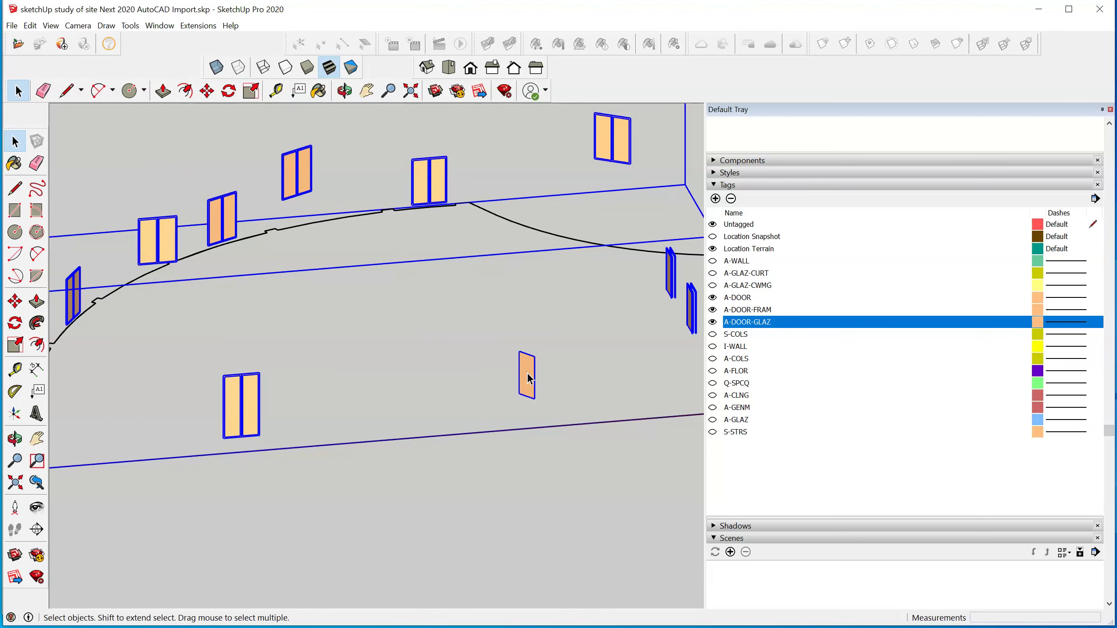
double_click(527, 374)
left_click(527, 373)
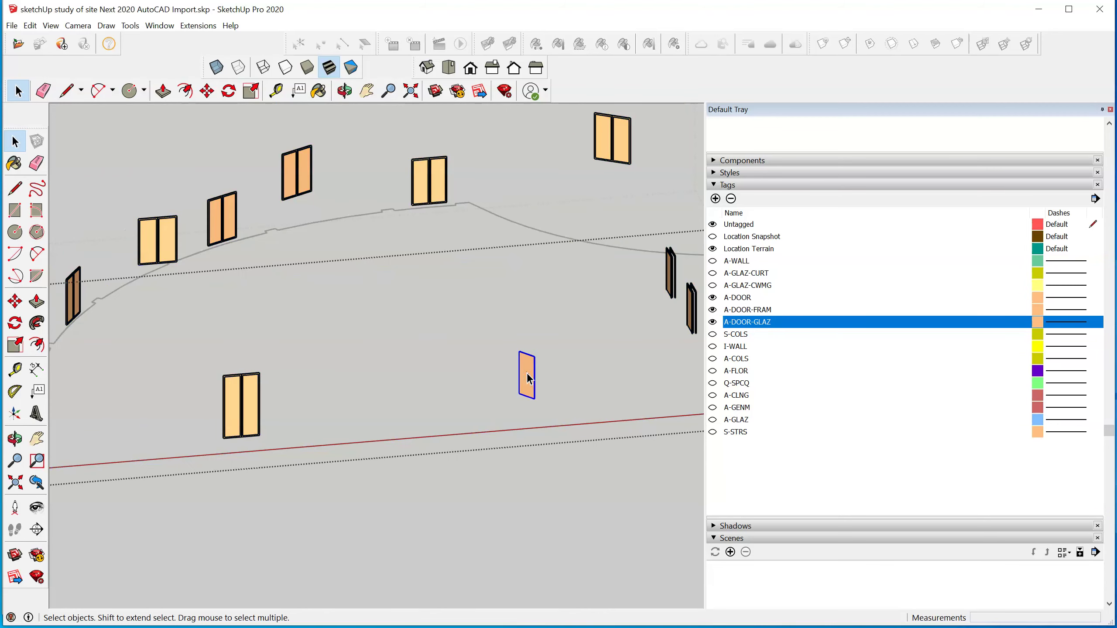
double_click(527, 374)
left_click(527, 374)
right_click(528, 376)
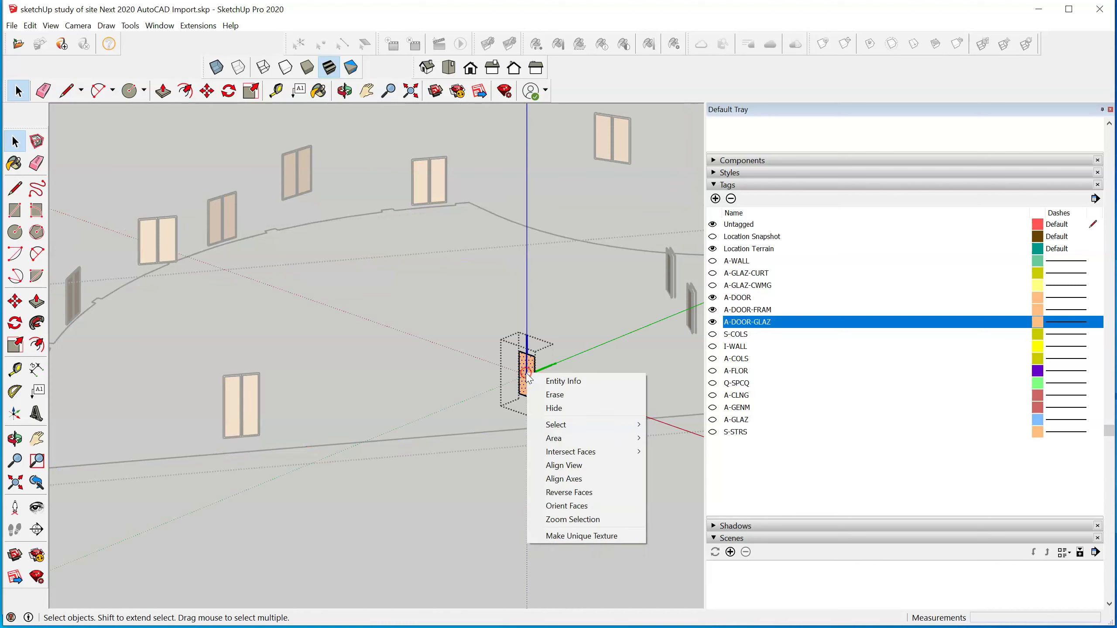
mouse_move(606, 425)
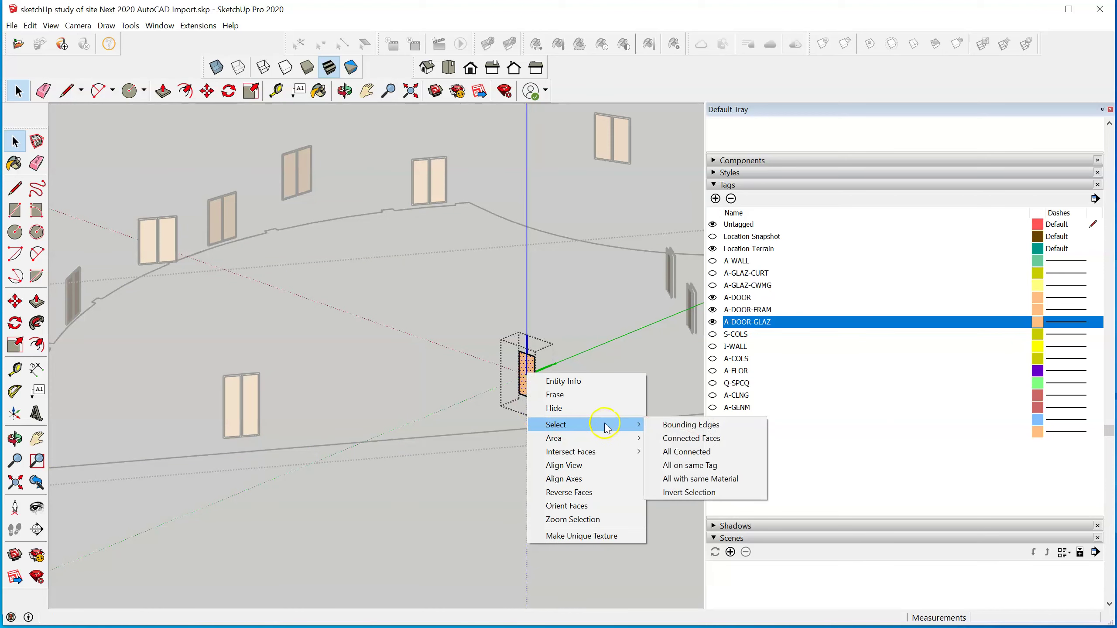
left_click(740, 478)
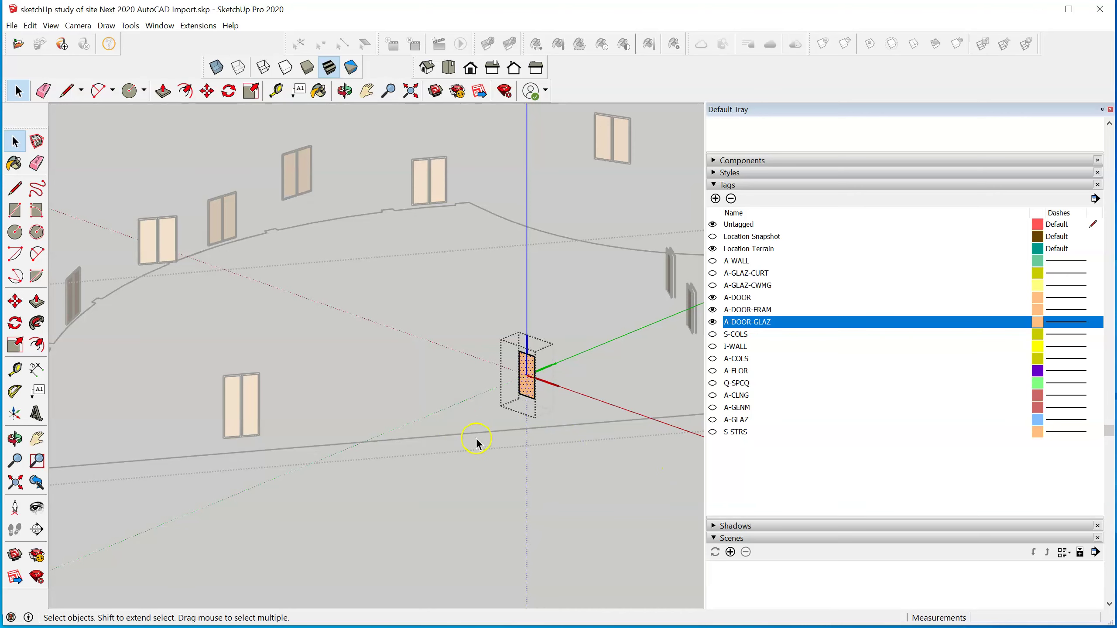
left_click(475, 453)
scroll(473, 462, "down", 4)
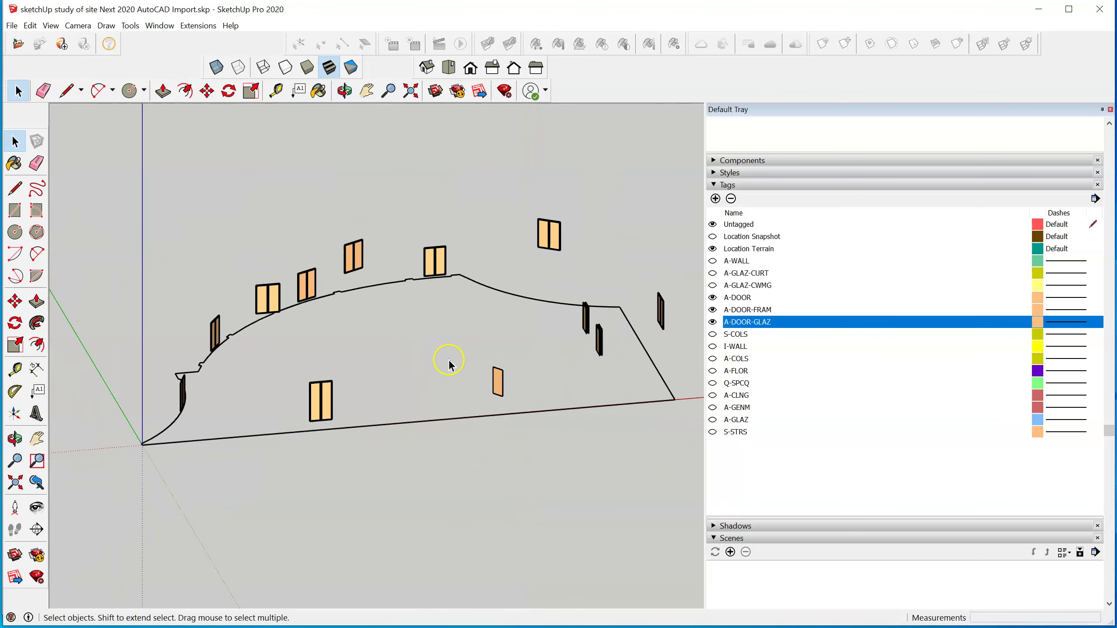
Step: Open the site group for editing
scroll(448, 368, "down", 2)
left_click(487, 381)
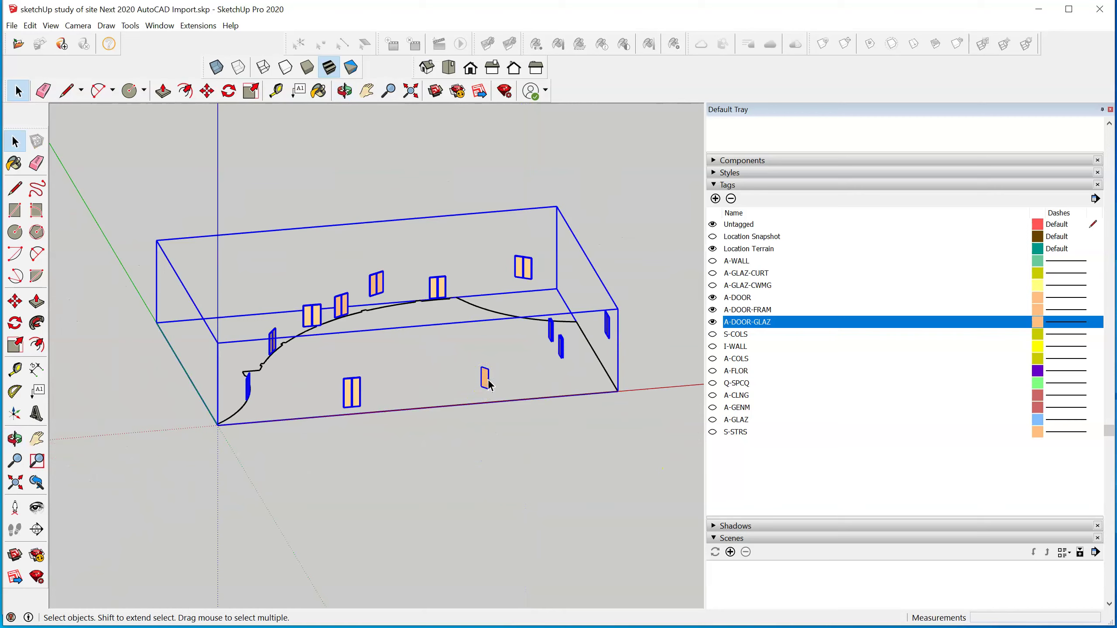
double_click(487, 381)
scroll(493, 330, "down", 1)
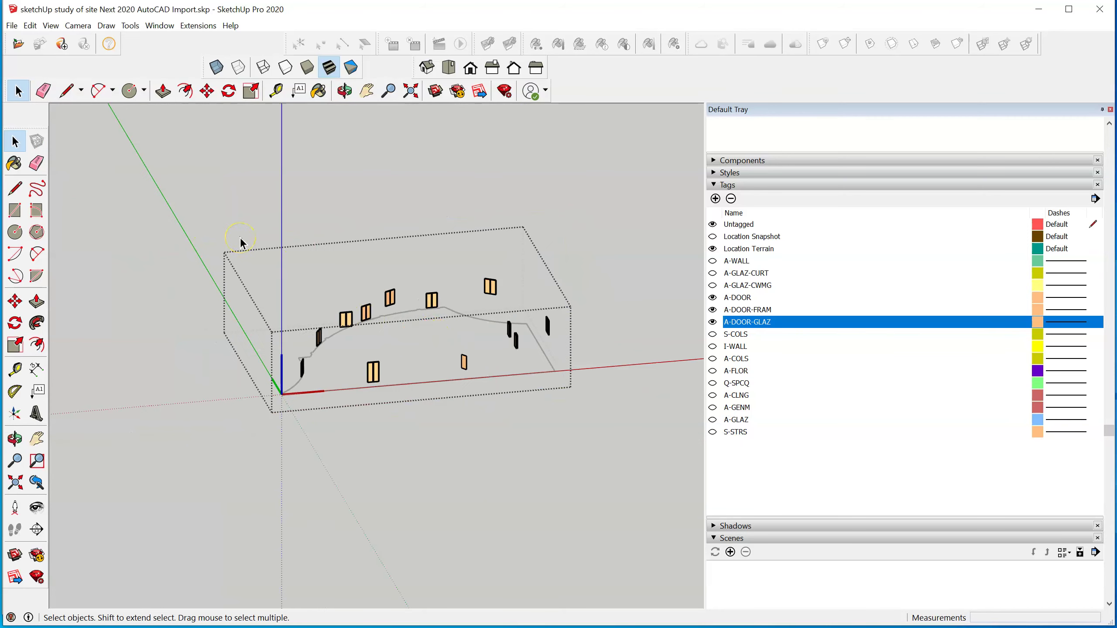
Step: Toggle the A-DOOR and door frame tags off and on, then window-select all the doors
left_click(765, 318)
left_click(713, 298)
left_click(716, 310)
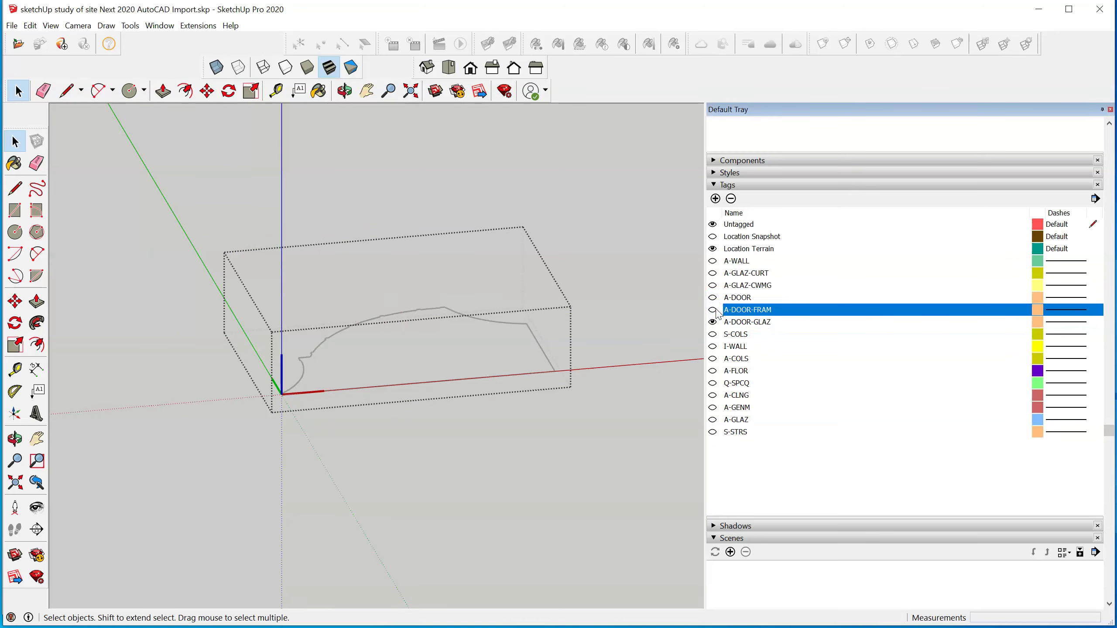
left_click(713, 299)
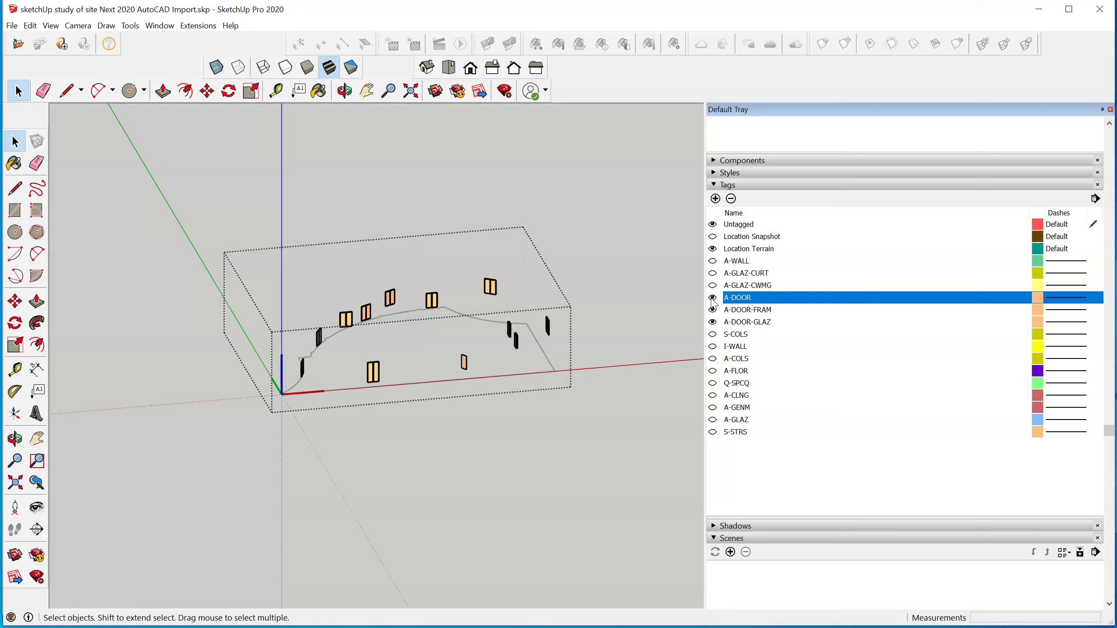
left_click(713, 322)
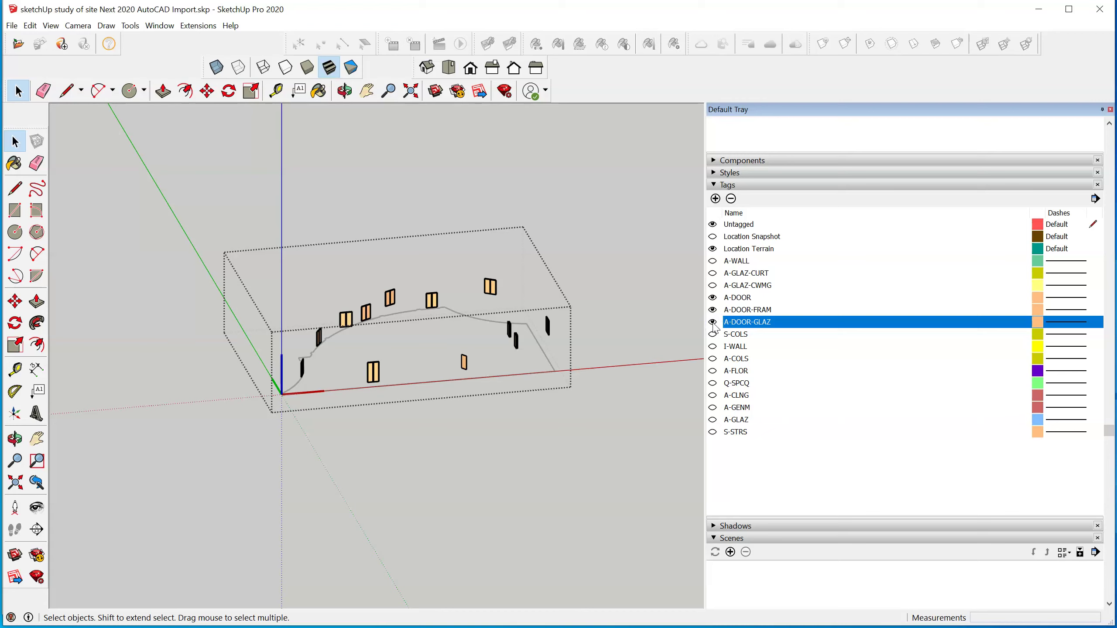
scroll(329, 441, "down", 1)
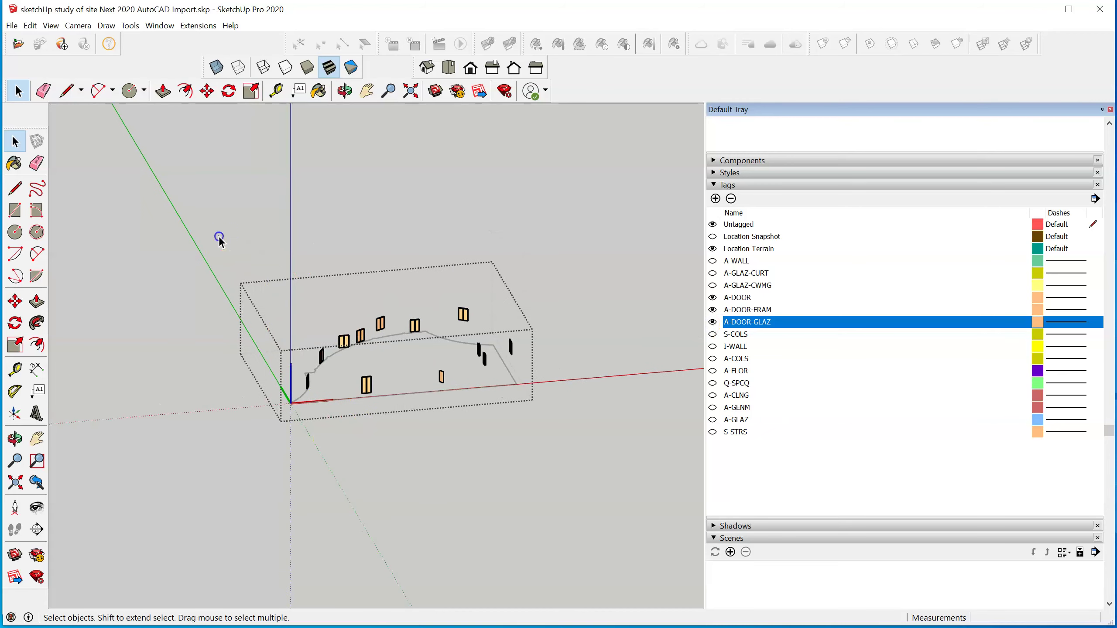
left_click_drag(219, 237, 606, 448)
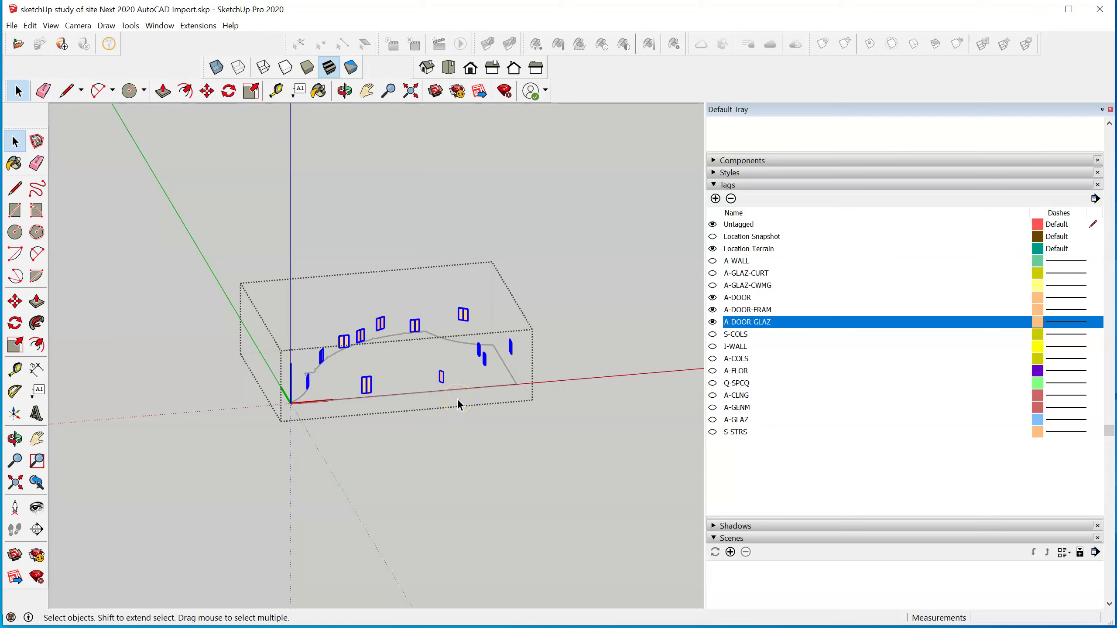
Step: Clear the door selection, hide A-DOOR-FRAM, and briefly toggle A-DOOR off and on
right_click(415, 333)
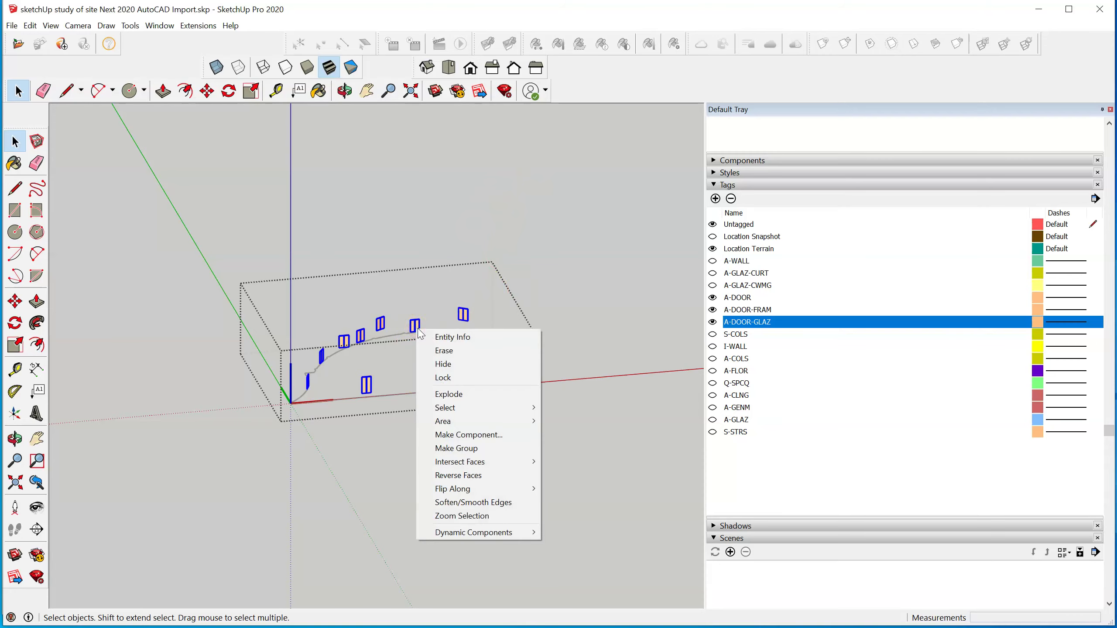
left_click(616, 324)
left_click(713, 311)
scroll(464, 314, "up", 6)
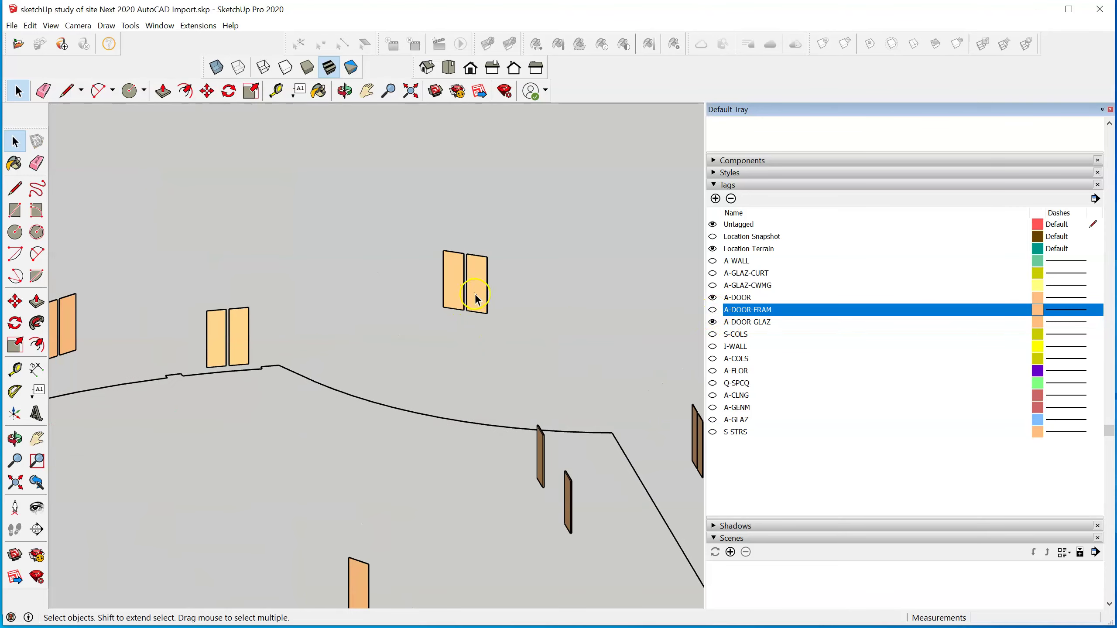
left_click(713, 298)
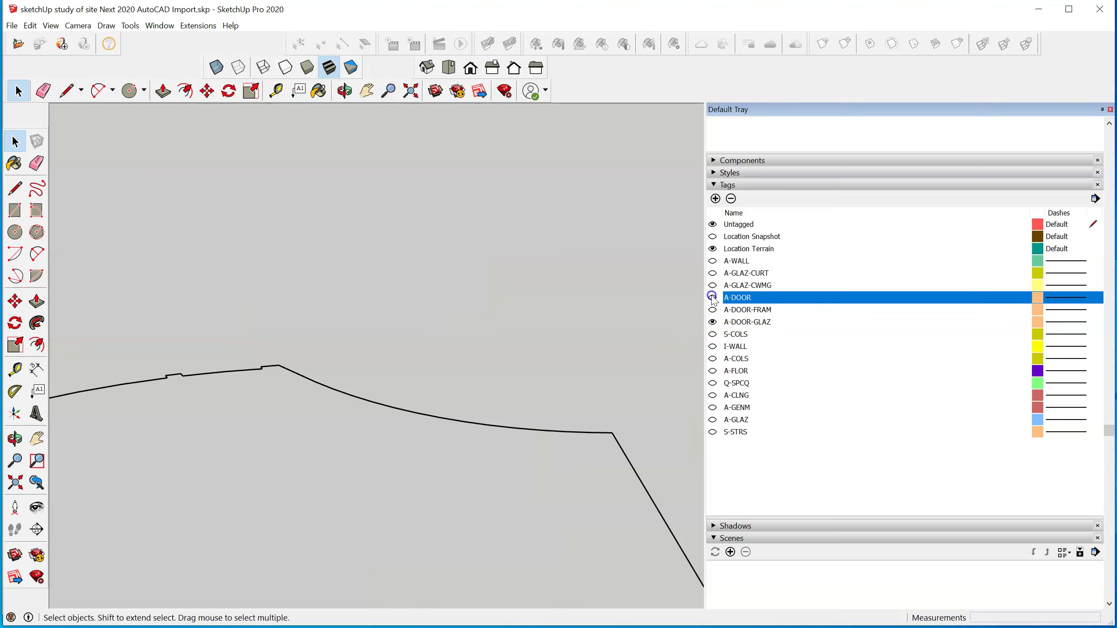
left_click(712, 298)
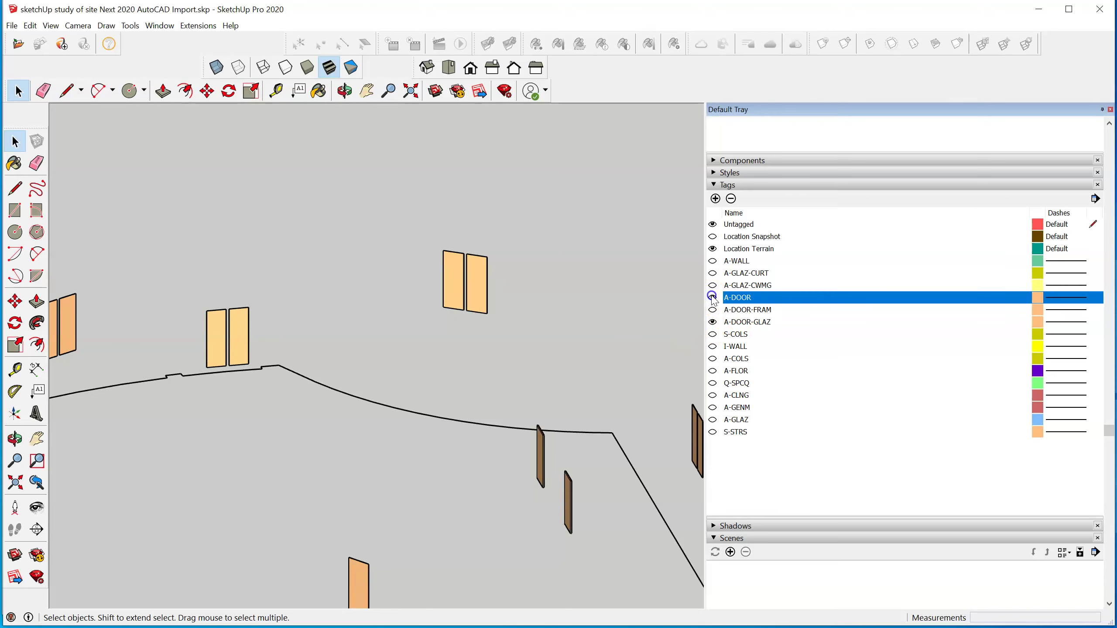
Step: Inside the site group, show Entity Info for one double door
left_click(486, 291)
double_click(485, 288)
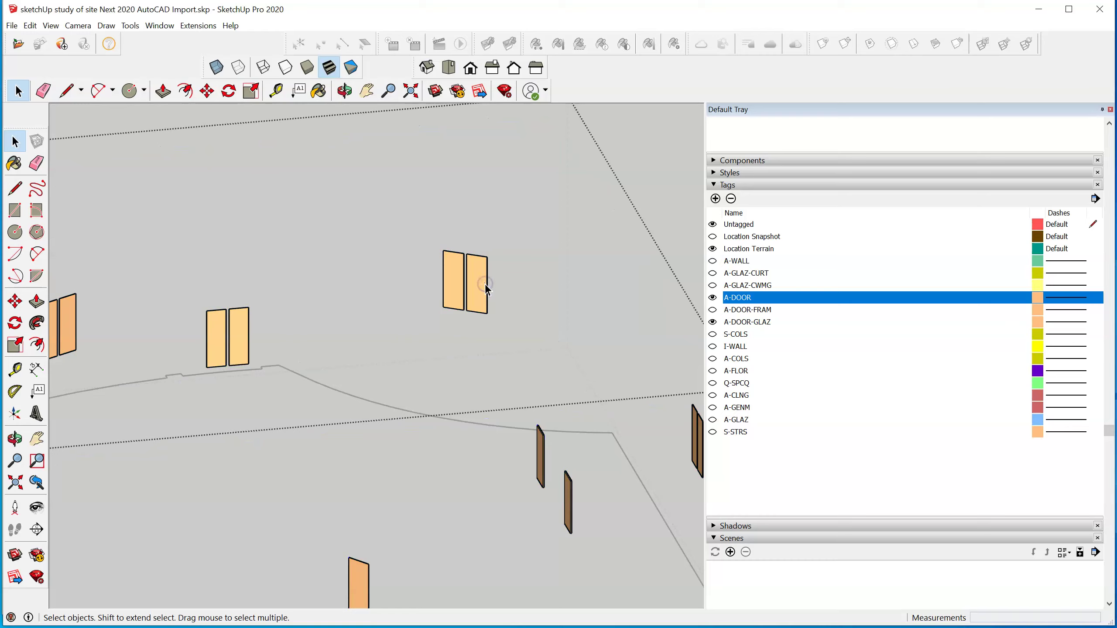
left_click(486, 289)
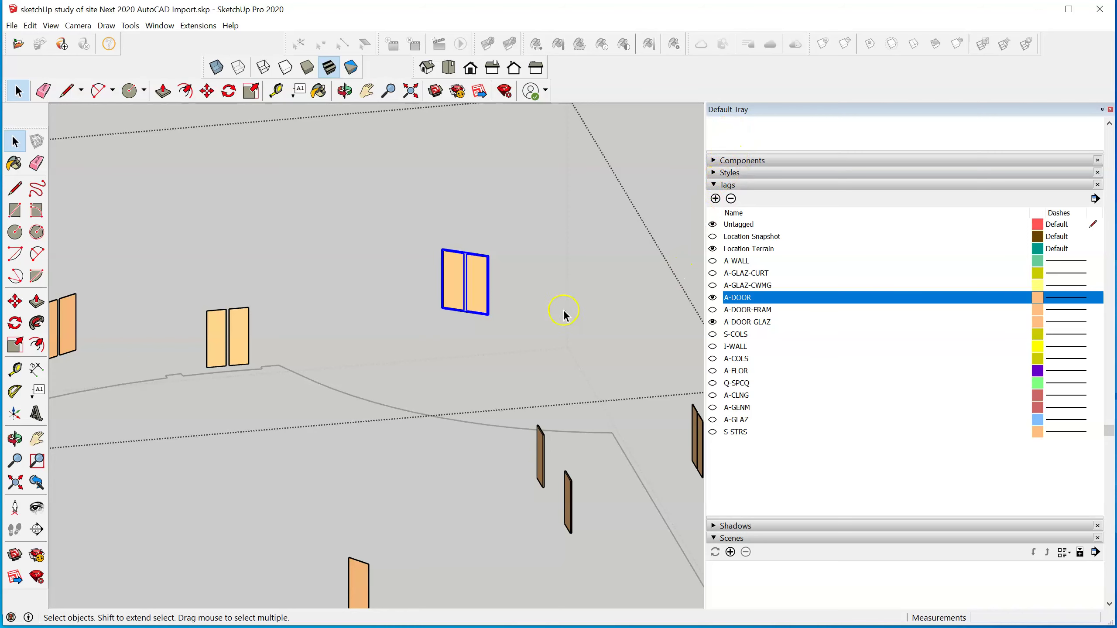
right_click(477, 286)
left_click(539, 286)
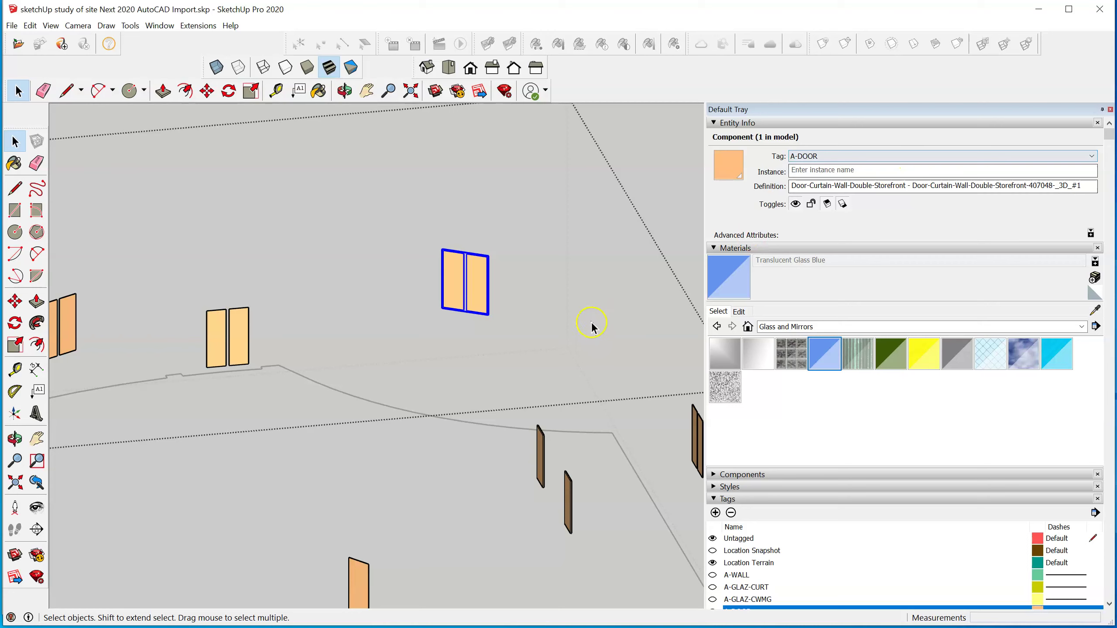
Step: Open the double door component, select its right glazing face, then close it and reselect the door
double_click(470, 296)
left_click(482, 306)
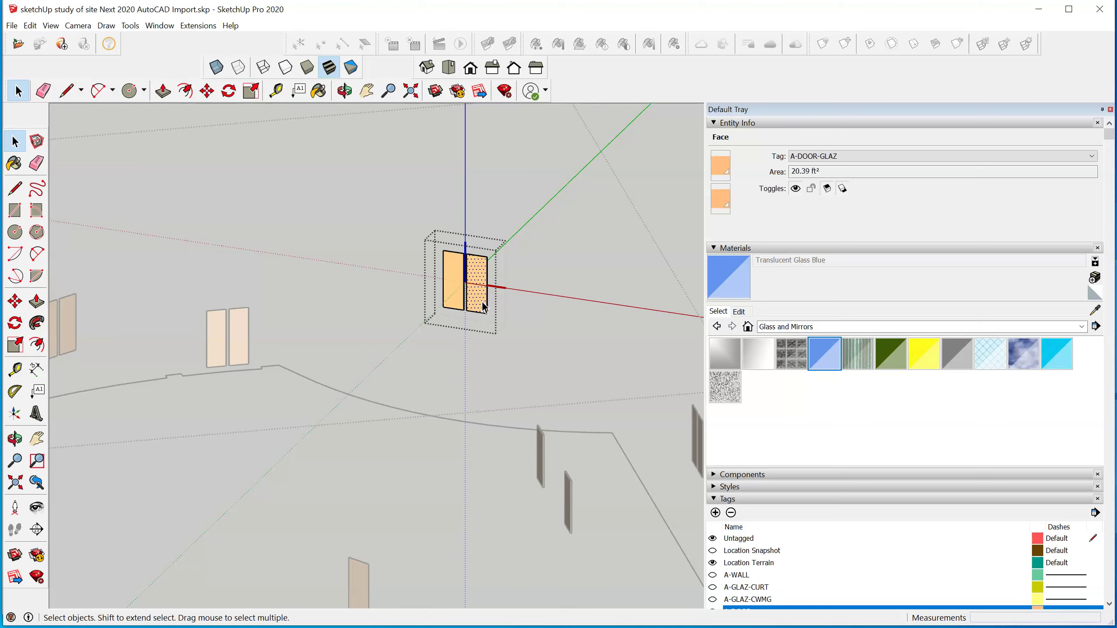
right_click(509, 303)
left_click(549, 301)
left_click(482, 294)
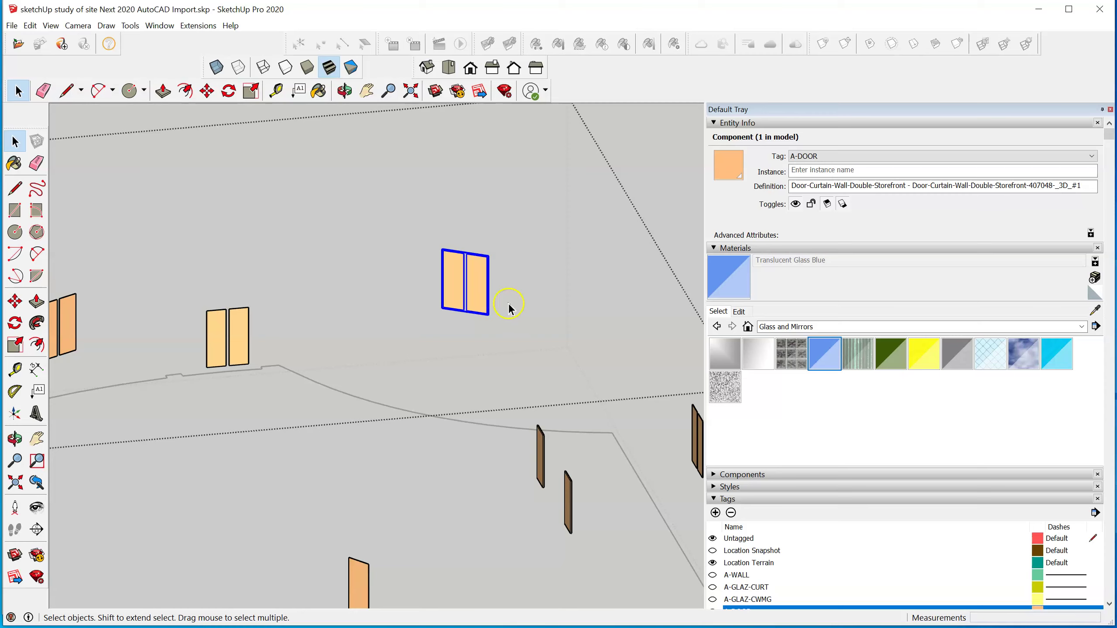
scroll(510, 308, "up", 1)
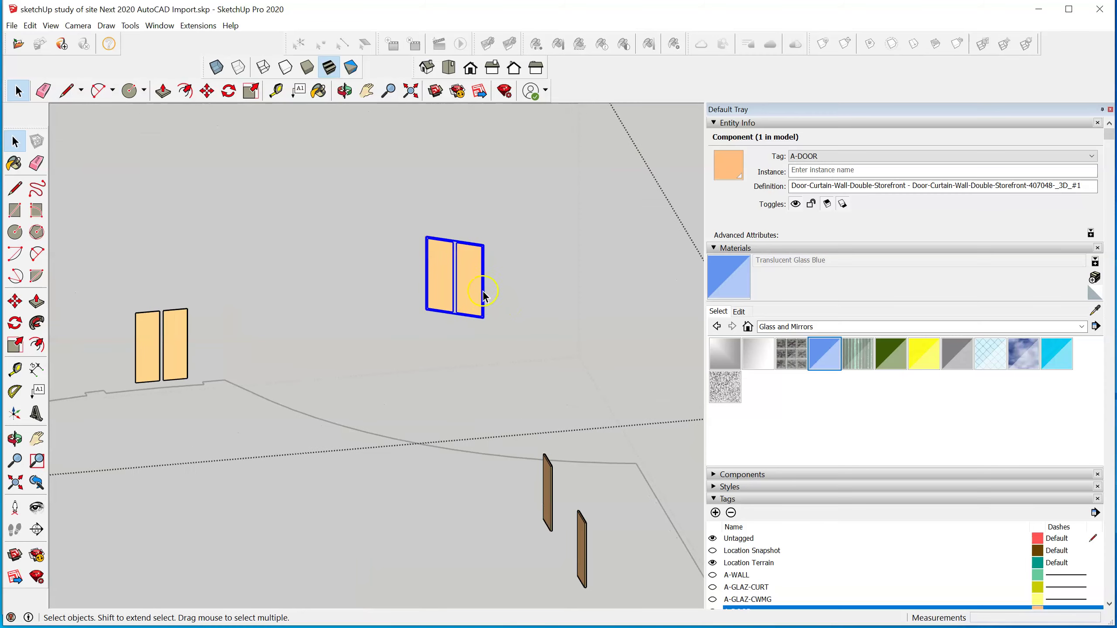
scroll(524, 275, "down", 6)
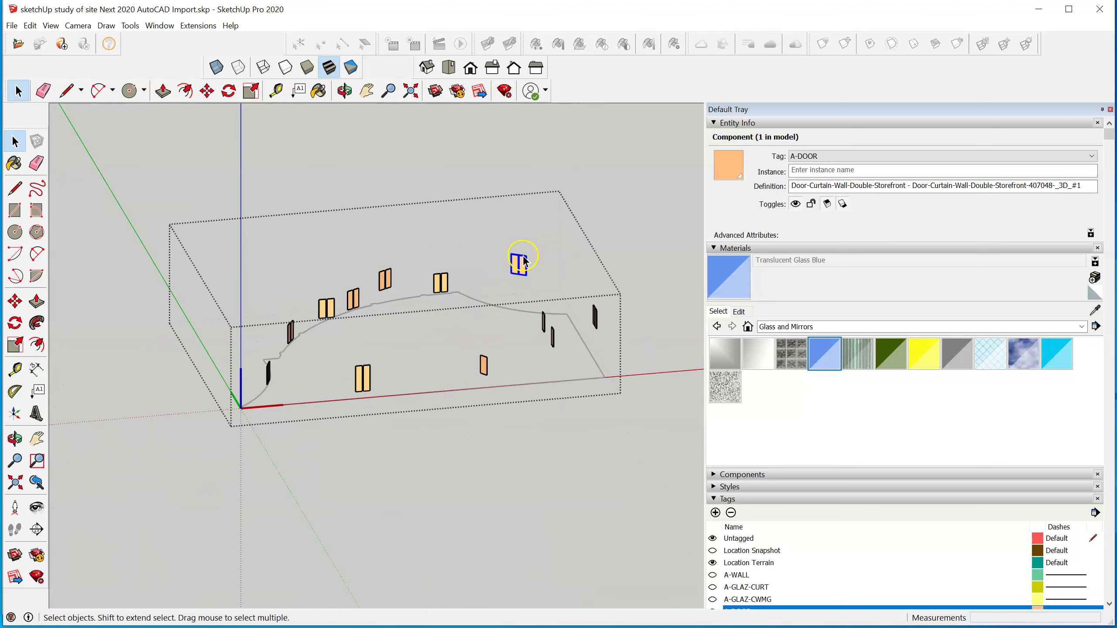
Step: Window-select the twelve door components and explode them
scroll(455, 387, "down", 2)
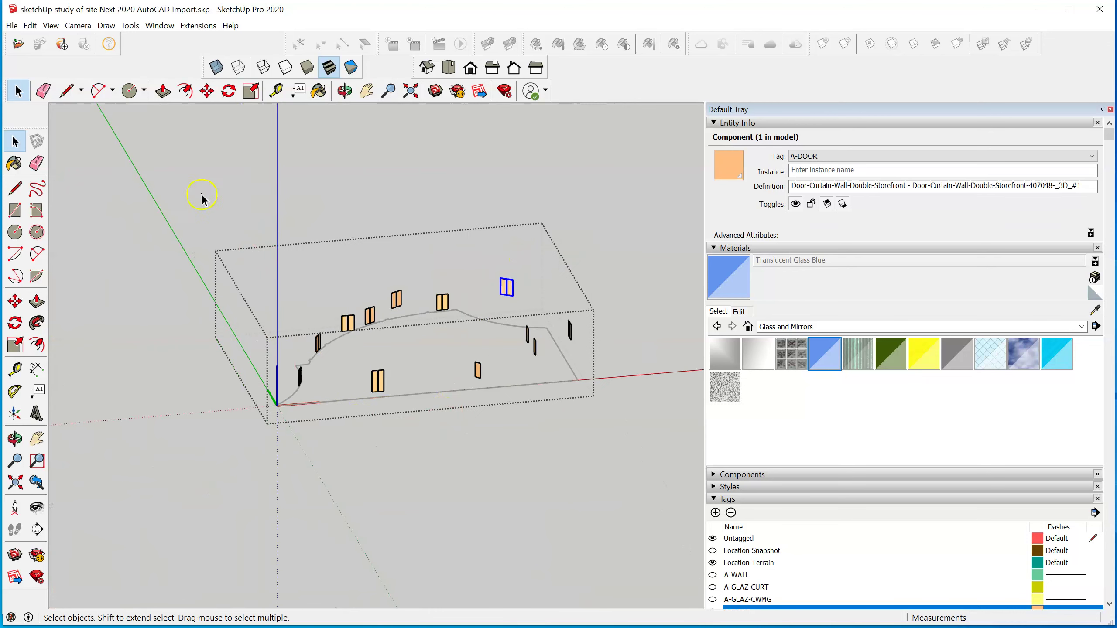
left_click_drag(196, 192, 617, 432)
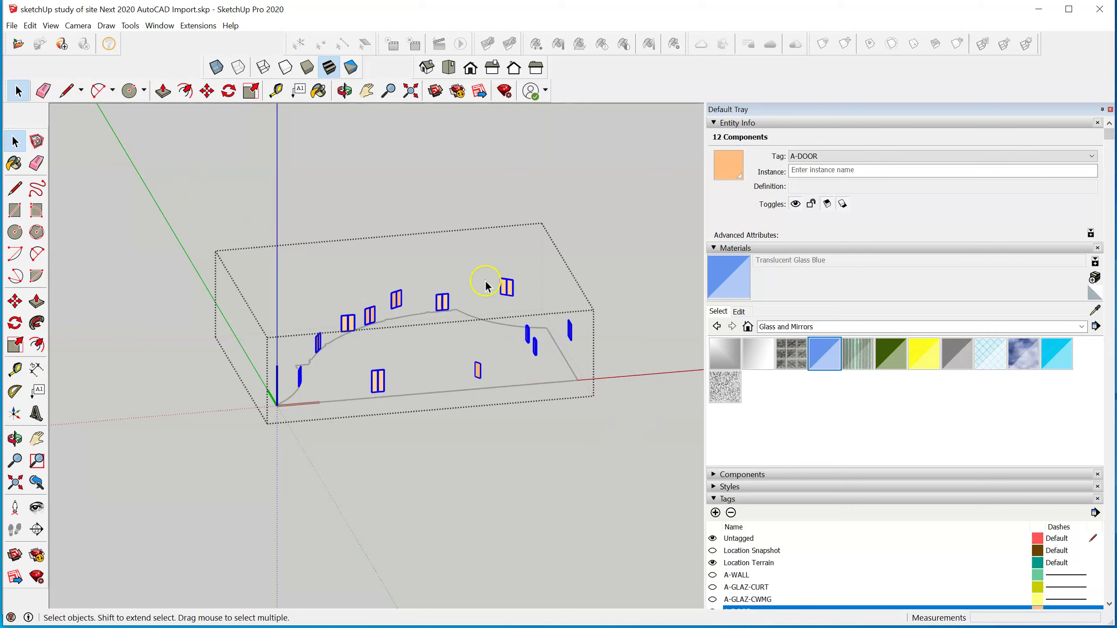
right_click(444, 310)
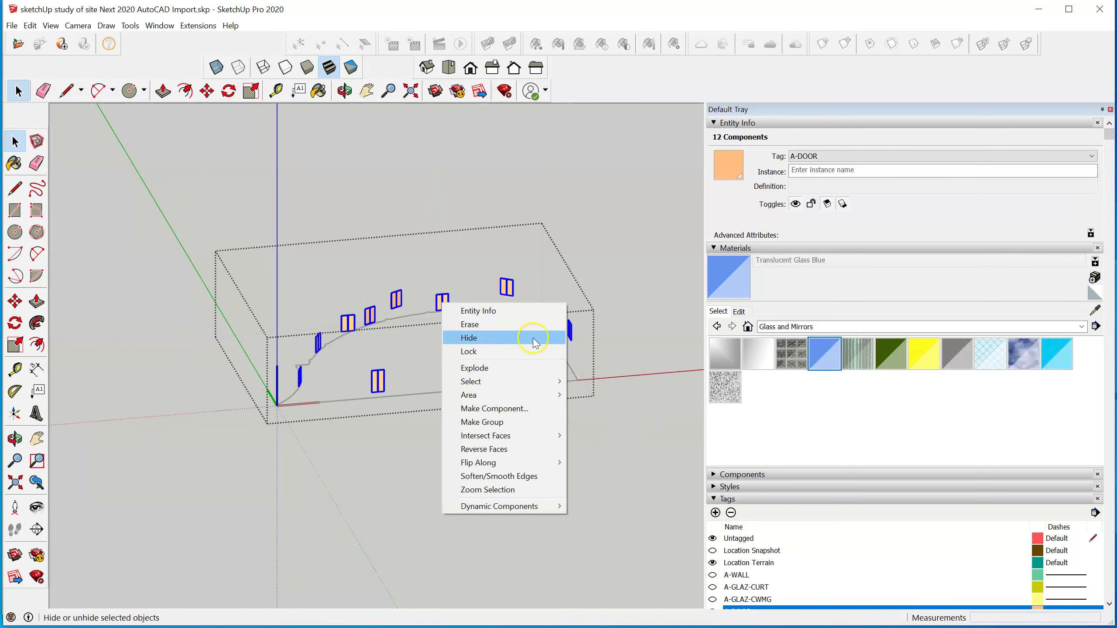
left_click(508, 368)
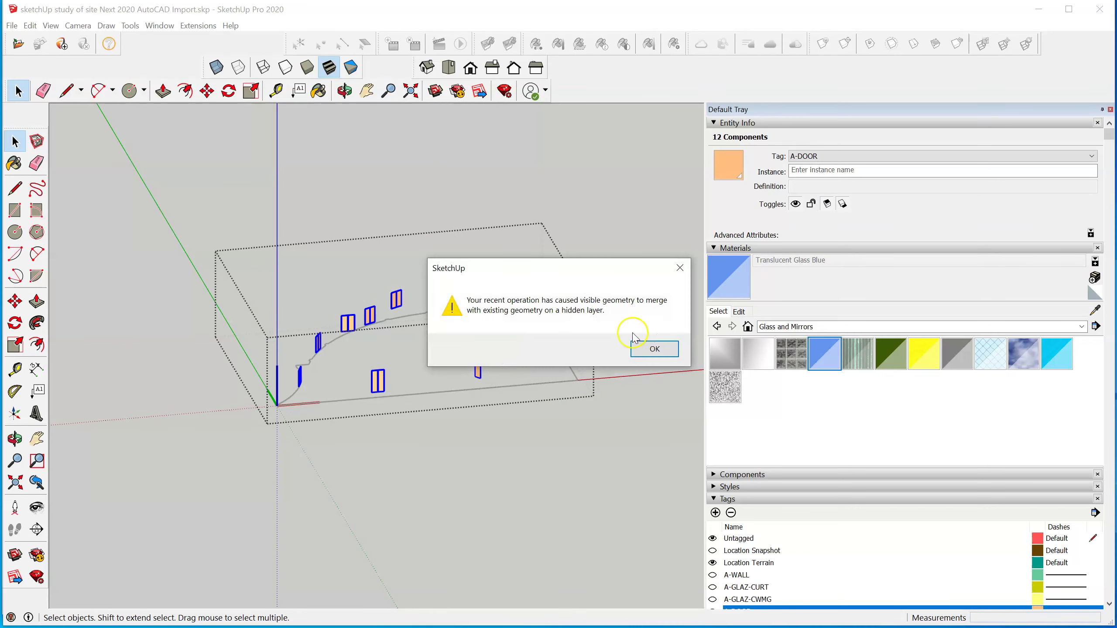
Step: Dismiss the repeated hidden-layer merge warnings
left_click(646, 346)
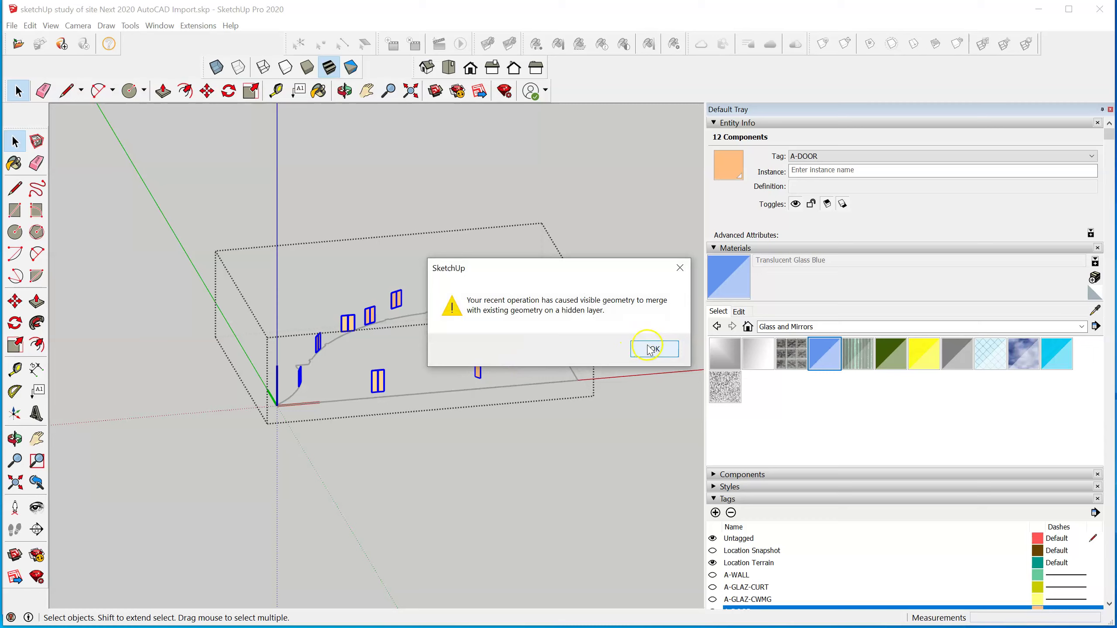
left_click(648, 349)
left_click(645, 352)
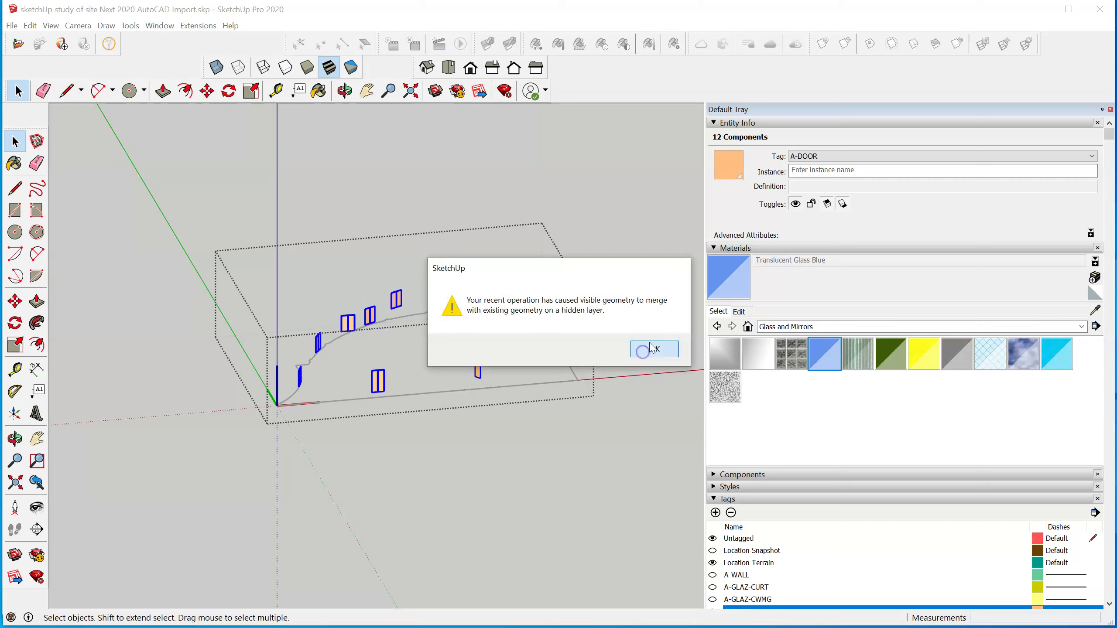
left_click(680, 268)
left_click(680, 268)
left_click(654, 352)
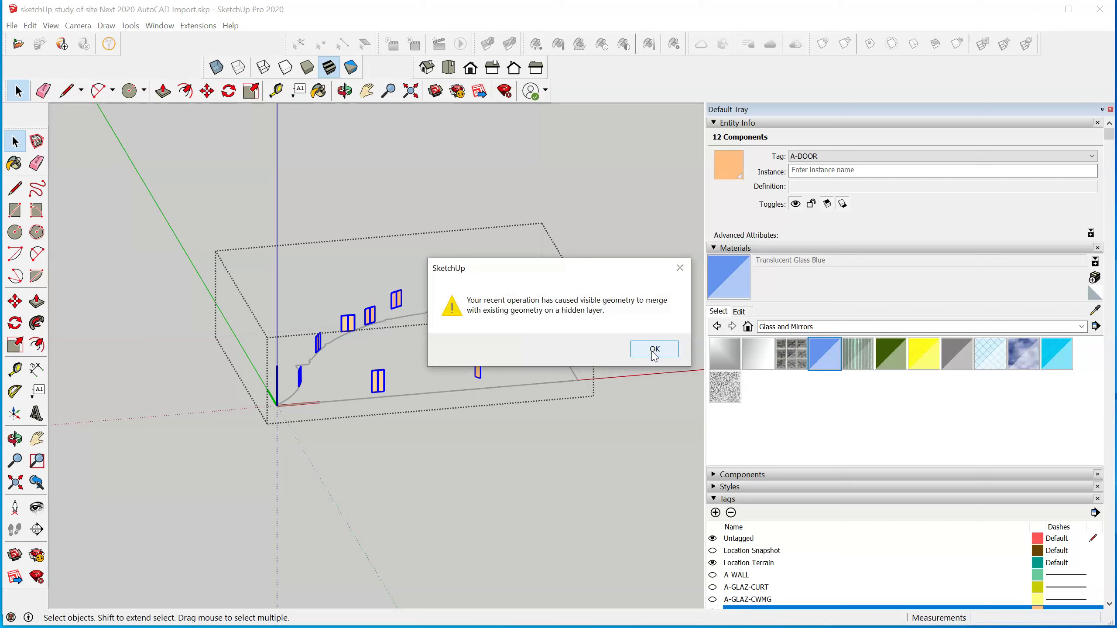
Step: Inside a door component, select all faces sharing the orange door material
left_click(653, 351)
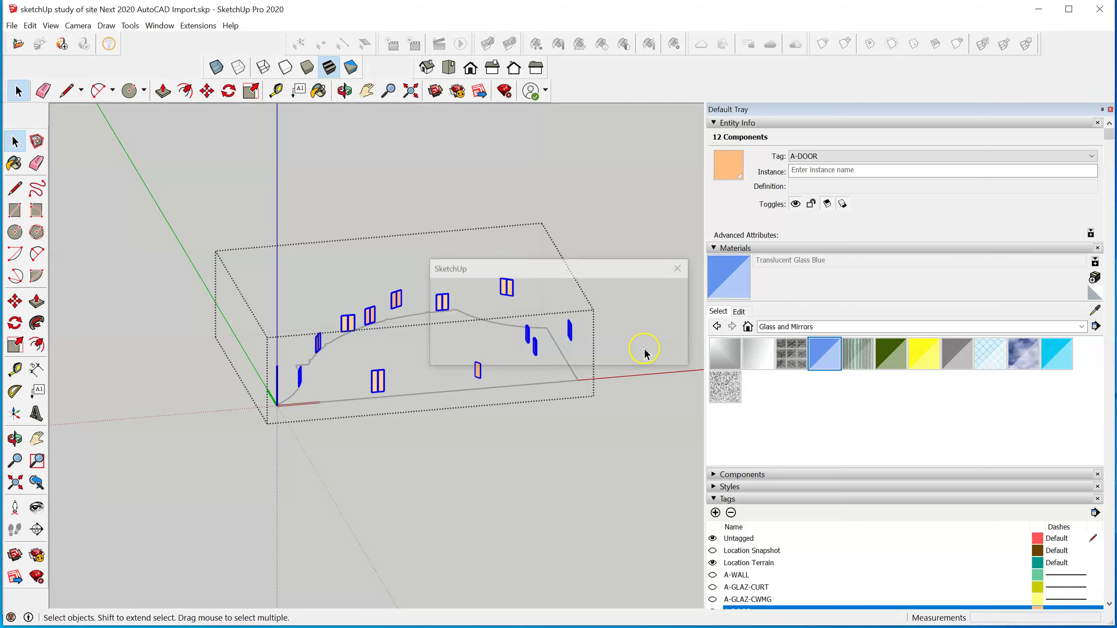
left_click(504, 285)
scroll(508, 289, "up", 3)
double_click(509, 289)
left_click(510, 291)
right_click(510, 291)
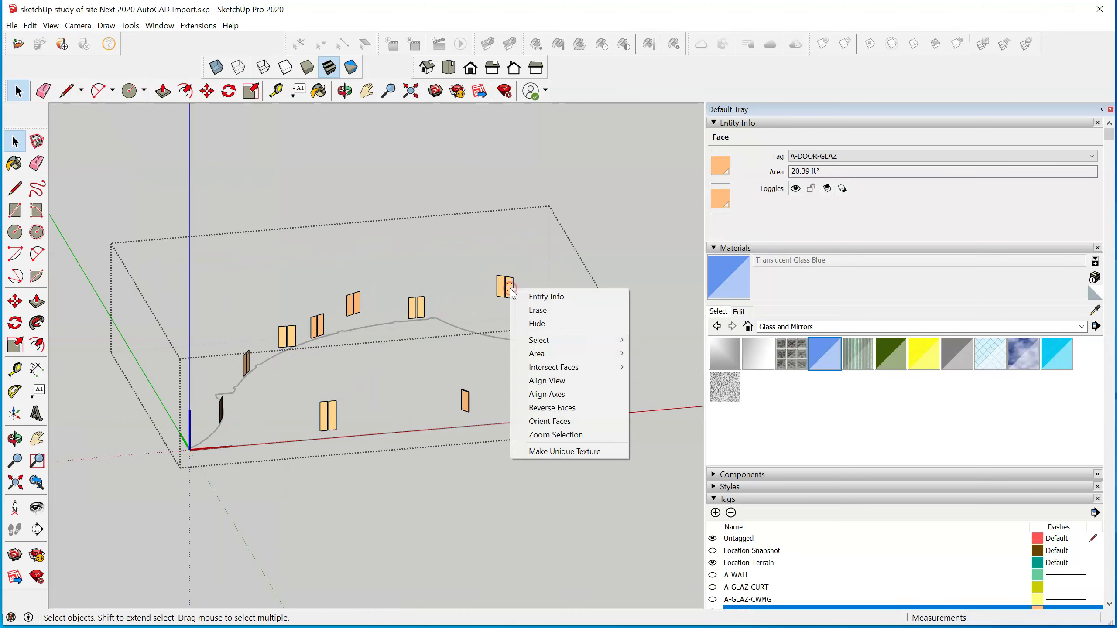
mouse_move(587, 342)
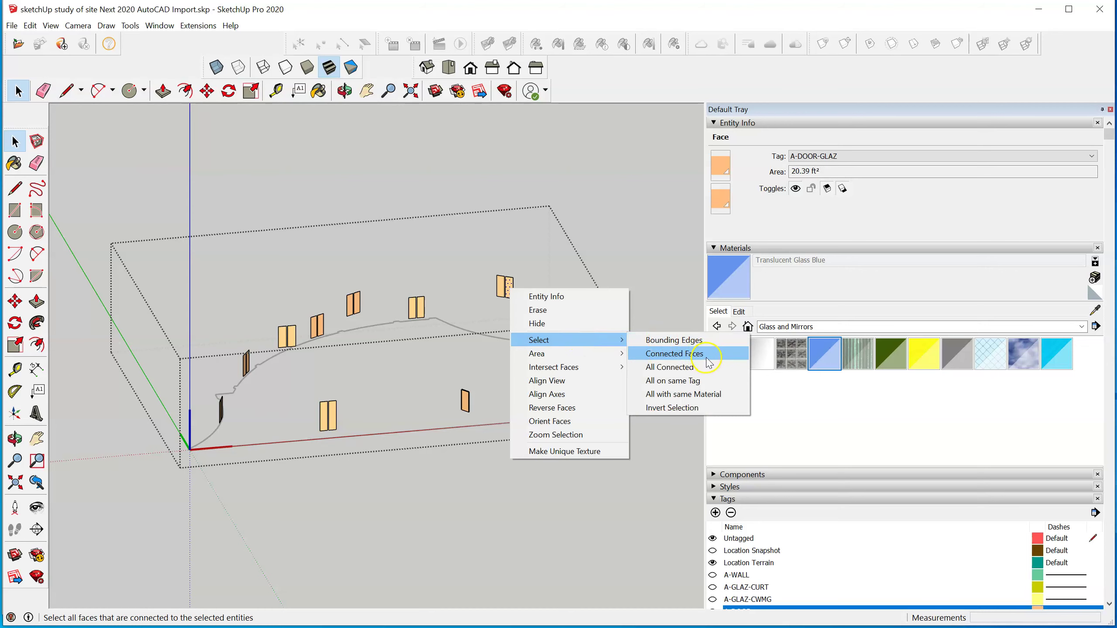
left_click(708, 394)
Step: Give the selected faces the Translucent Glass Blue material through the Entity Info swatch
scroll(311, 353, "up", 2)
left_click(738, 174)
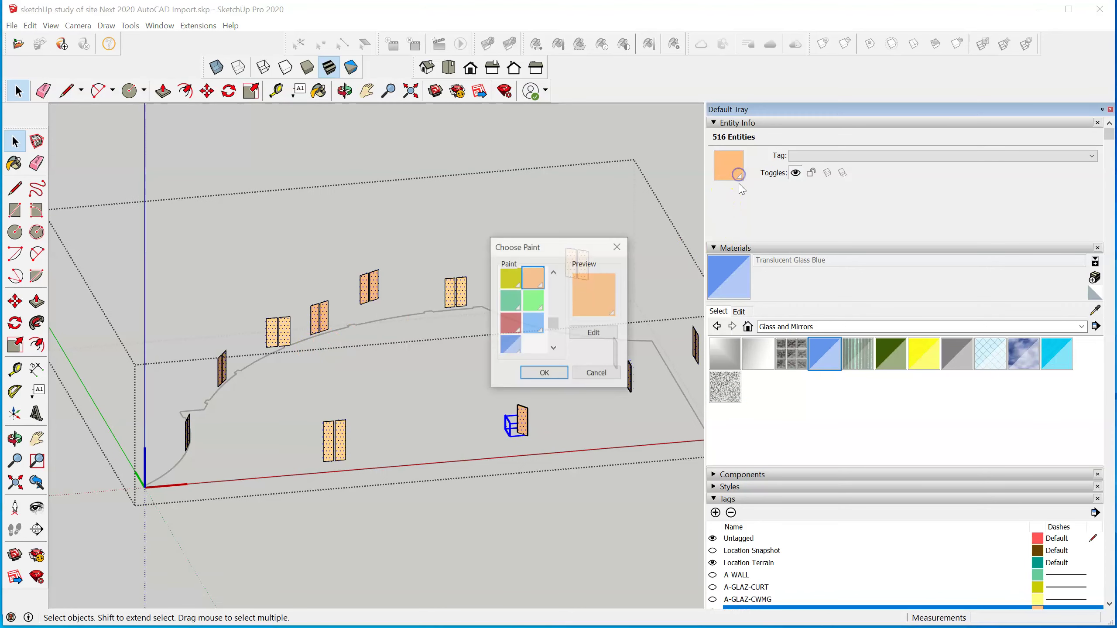
left_click(510, 344)
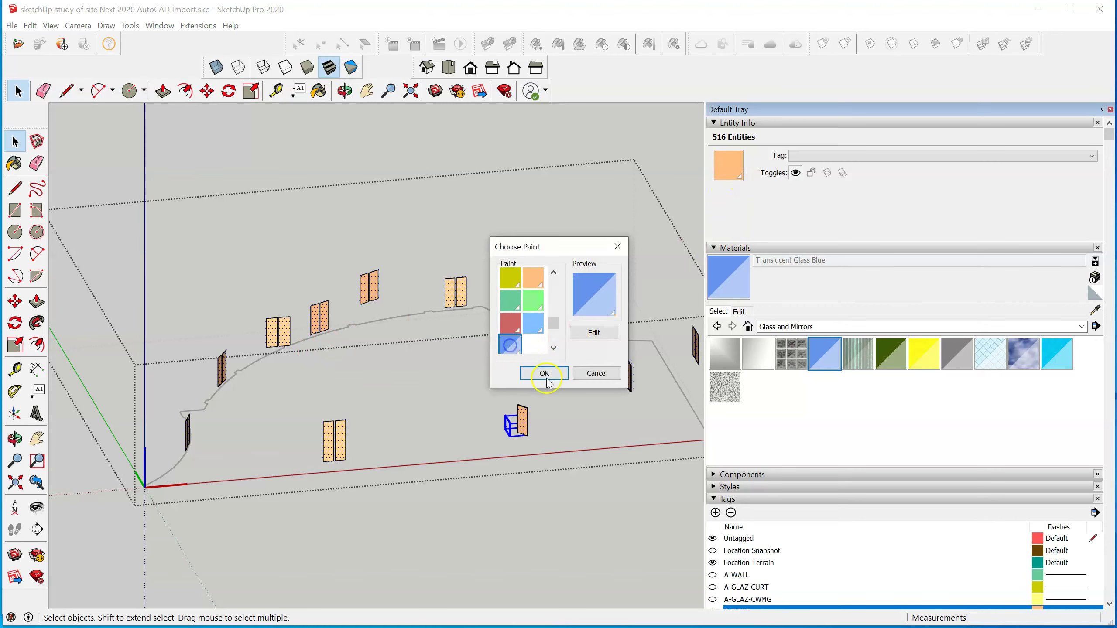
left_click(545, 374)
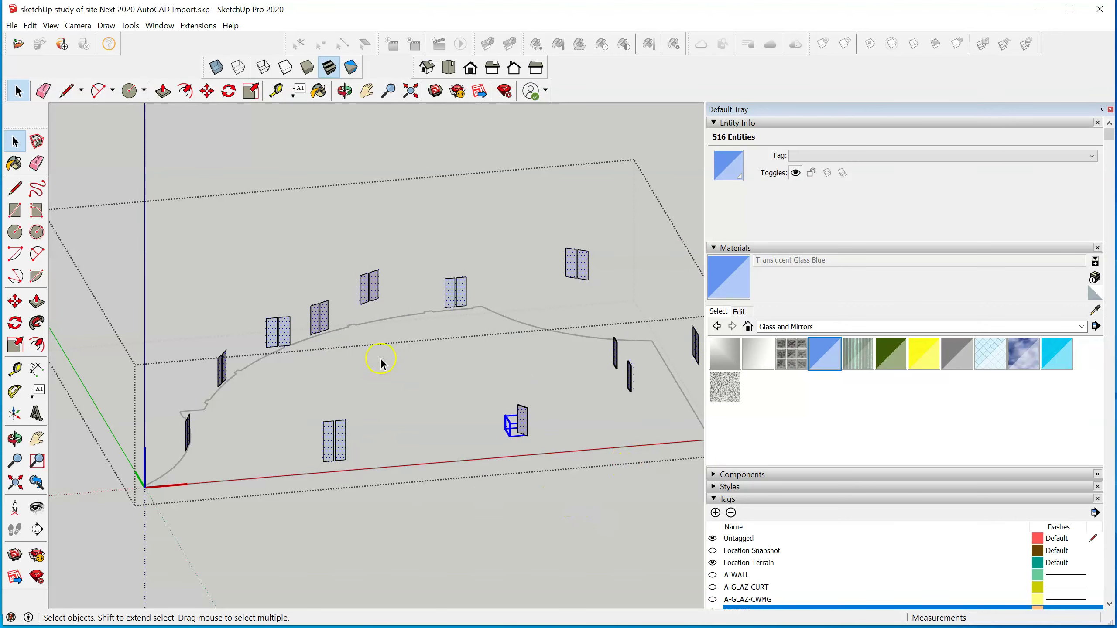
scroll(361, 344, "up", 2)
scroll(299, 291, "down", 1)
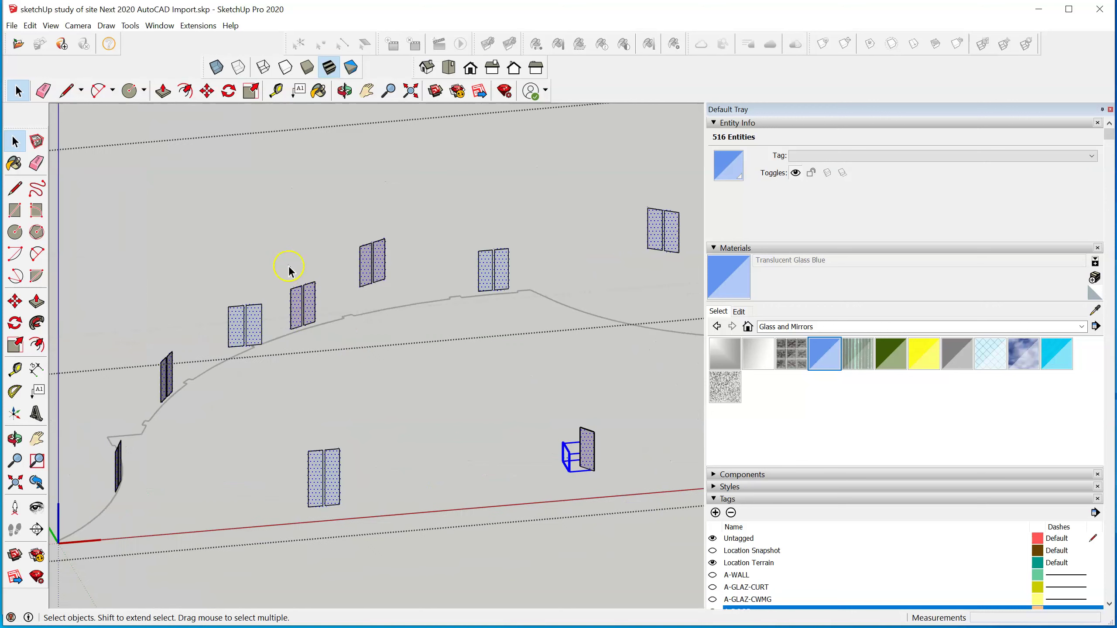
Step: Orbit to the glass panels, select one panel, and bring up its context menu
right_click(312, 310)
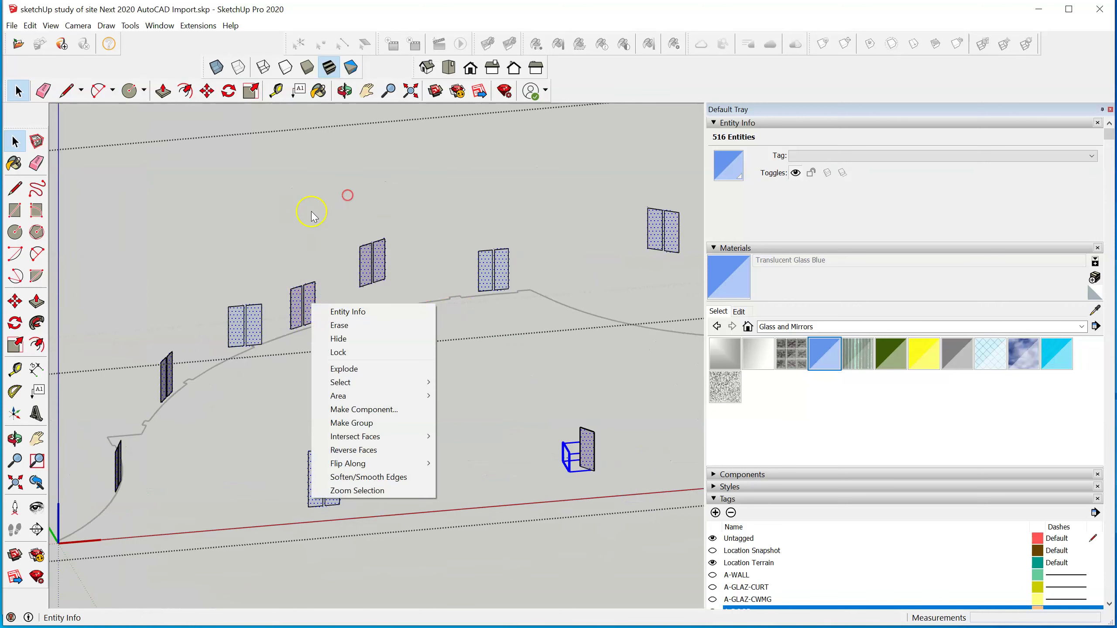
right_click(499, 364)
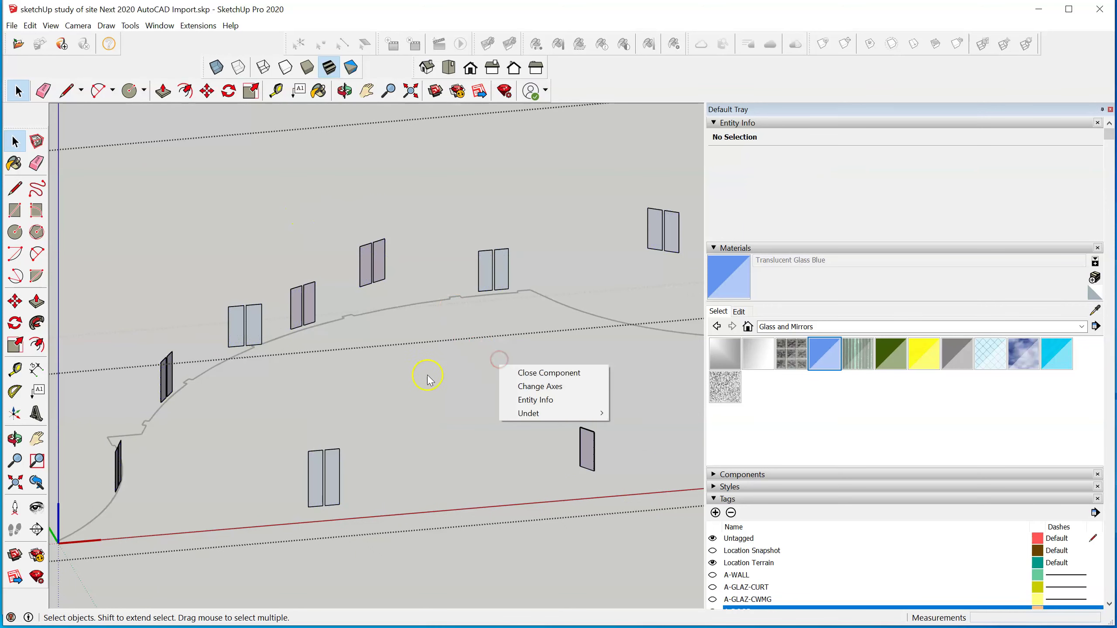
left_click(375, 409)
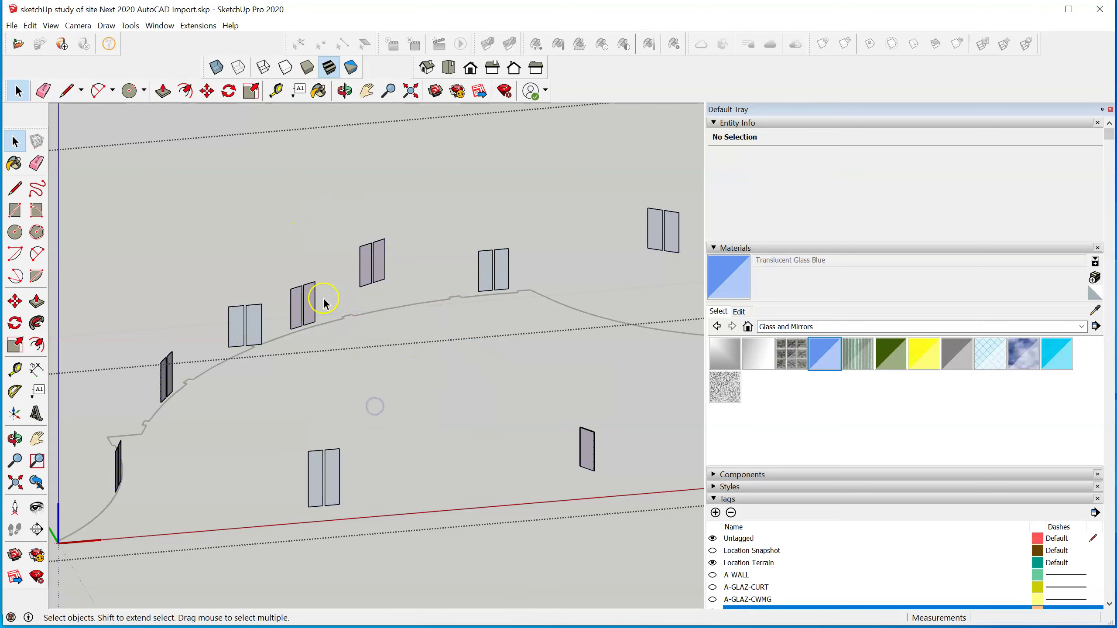
scroll(308, 306, "up", 5)
middle_click_drag(427, 327, 673, 414)
left_click(381, 345)
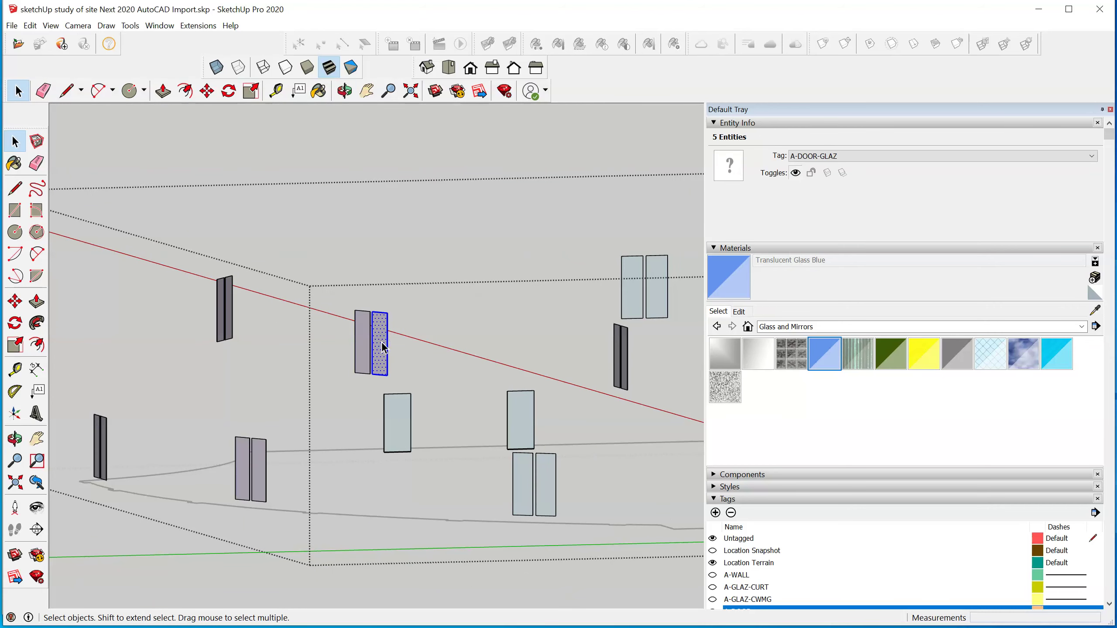
right_click(382, 343)
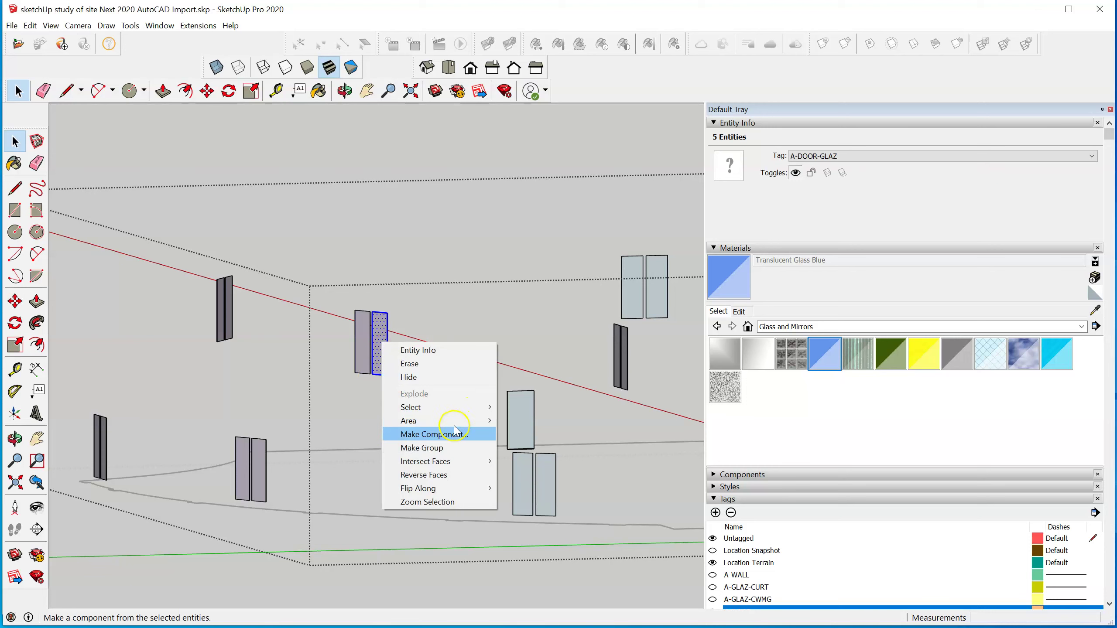
Step: Select all glazing with the same material and orbit around the building
mouse_move(454, 410)
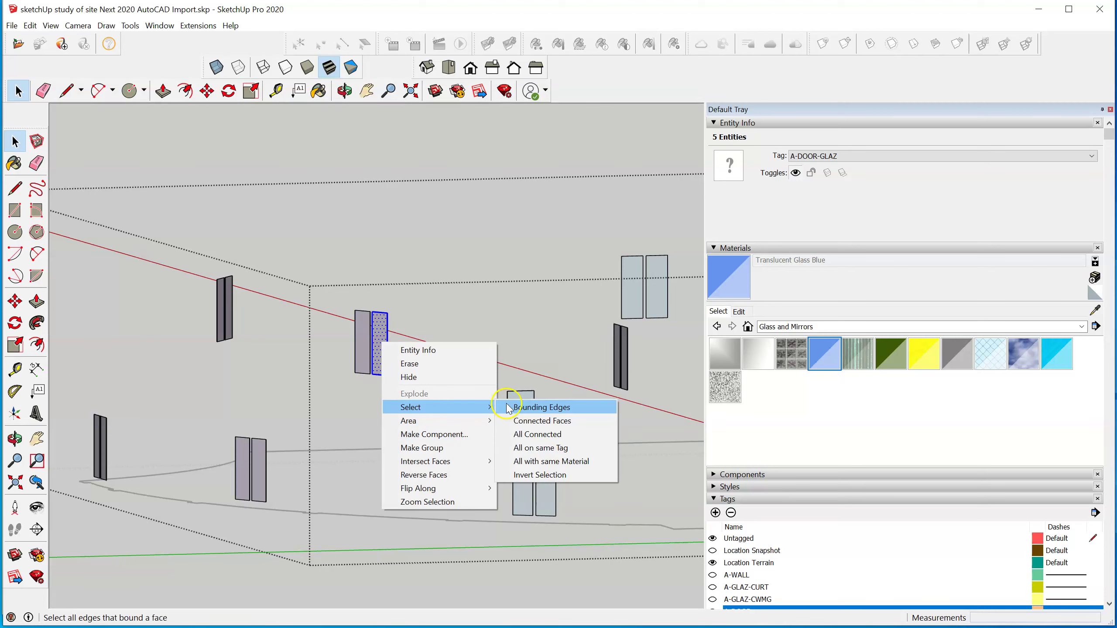
left_click(584, 470)
scroll(406, 366, "down", 5)
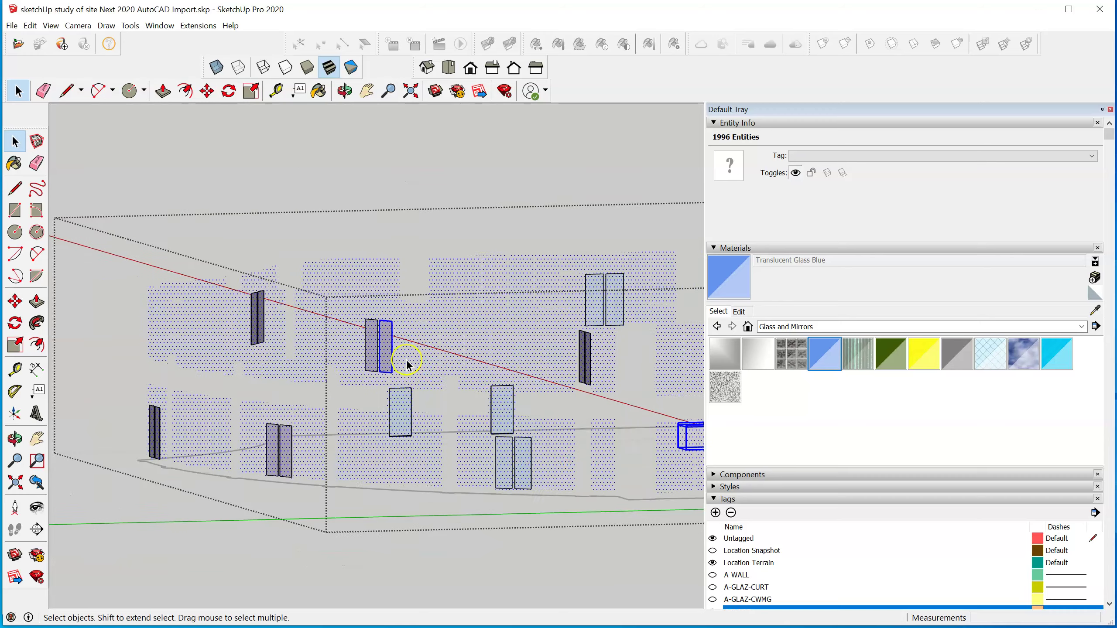
middle_click_drag(382, 377, 552, 494)
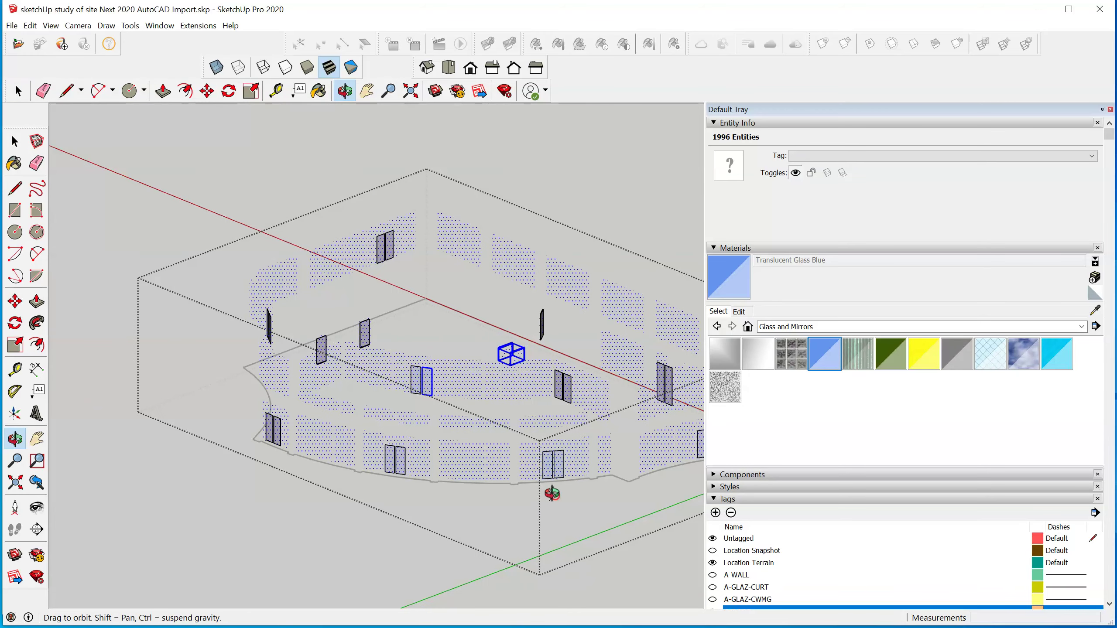
scroll(420, 390, "up", 5)
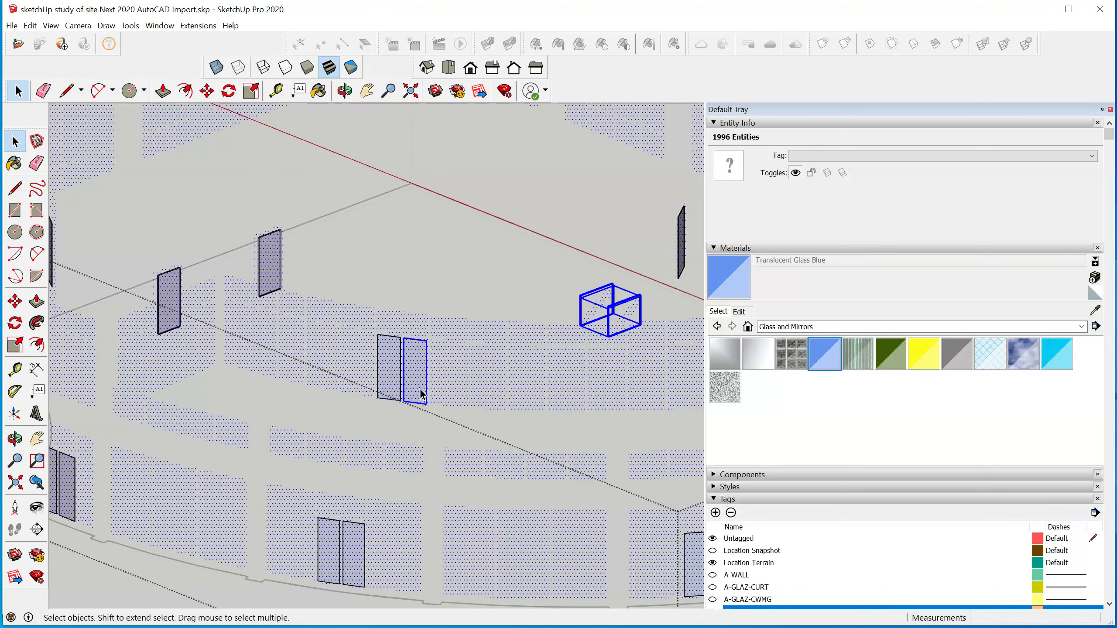
scroll(399, 378, "up", 4)
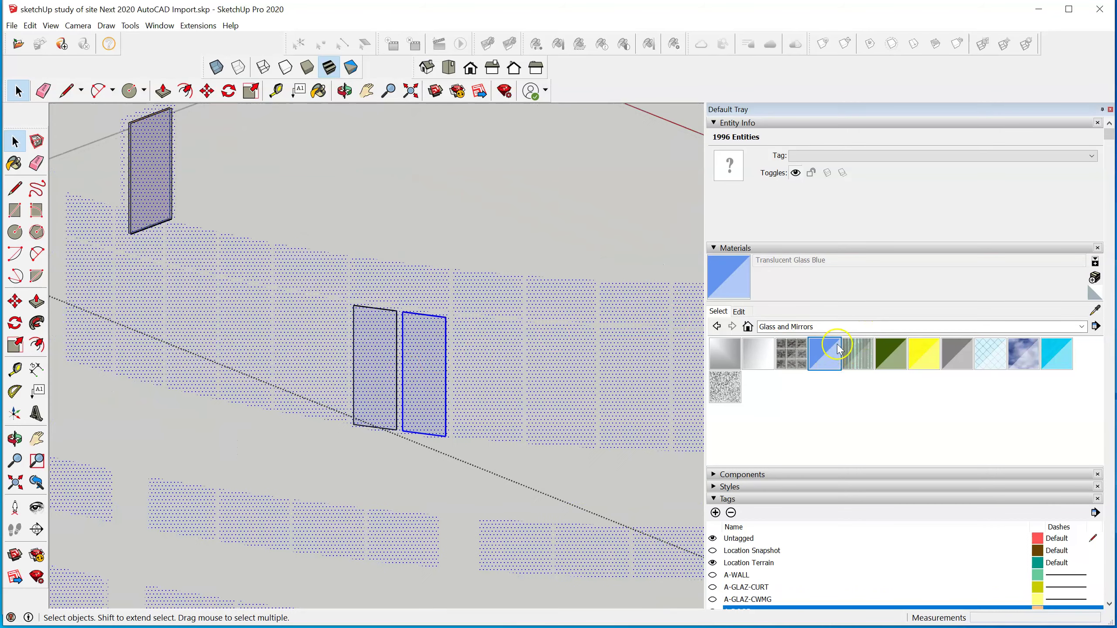
Step: Paint two glass panels with Translucent Glass Blue
left_click(826, 350)
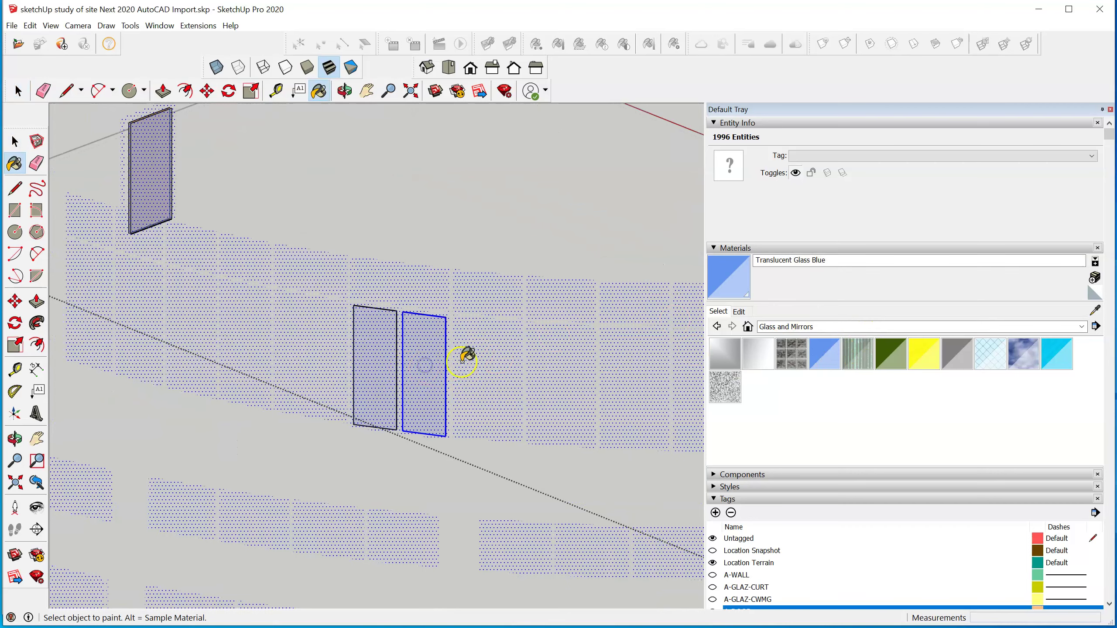
left_click(426, 361)
scroll(444, 359, "down", 4)
left_click(337, 249)
scroll(338, 249, "up", 2)
scroll(337, 249, "up", 2)
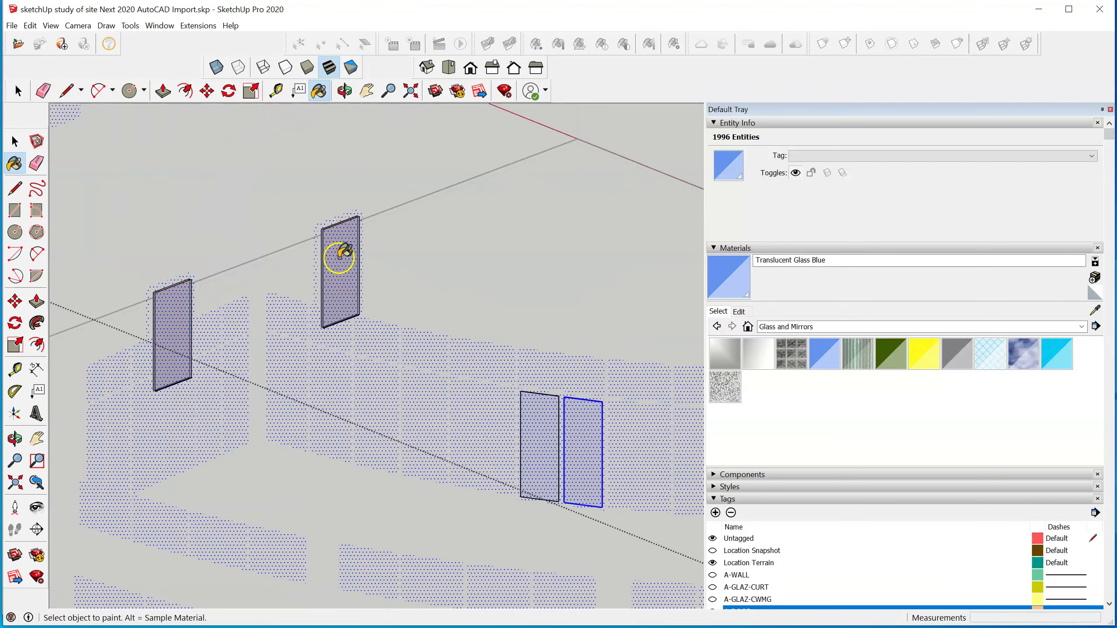
Step: Check the panels' Entity Info, orbit to face them, and paint the right panel blue
right_click(274, 294)
left_click(394, 310)
middle_click_drag(411, 235, 591, 316)
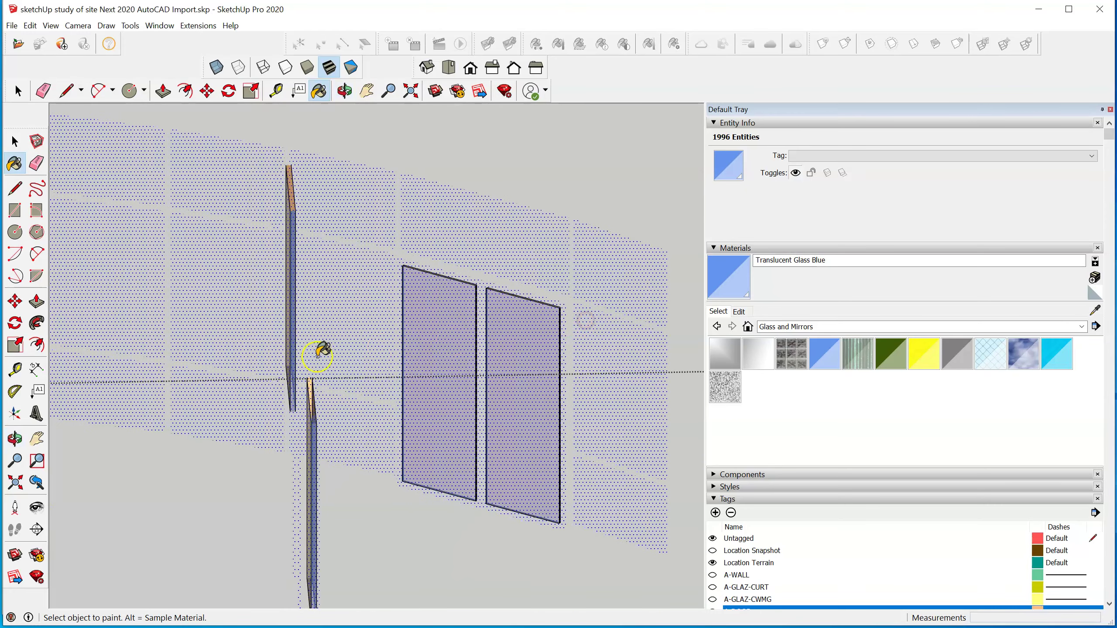
middle_click_drag(304, 354, 503, 378)
left_click(572, 369)
scroll(581, 372, "down", 3)
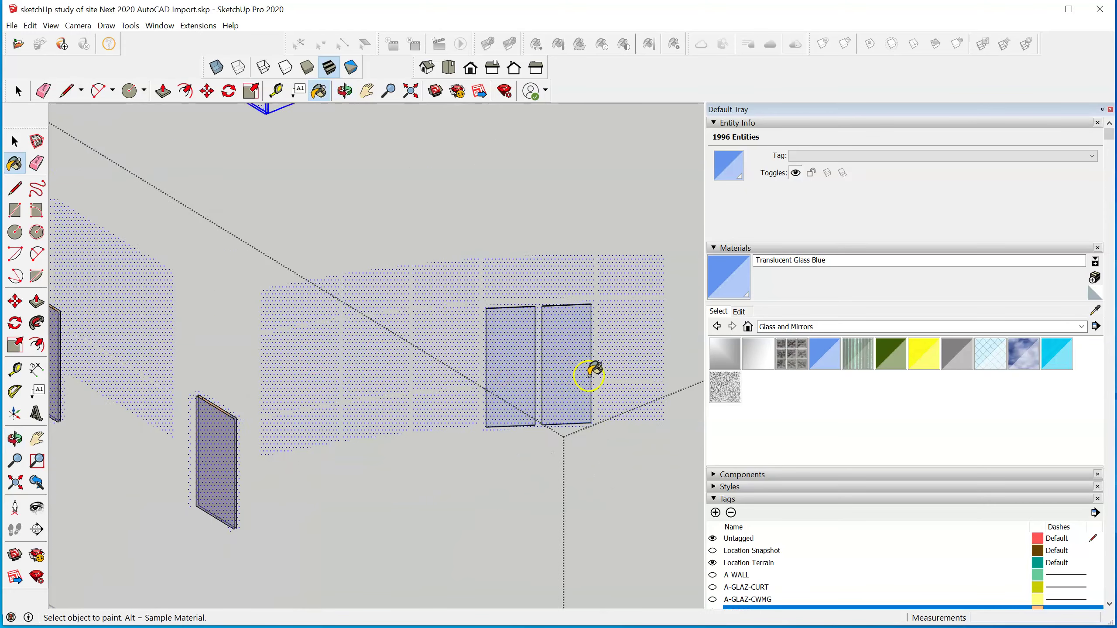
scroll(338, 401, "up", 4)
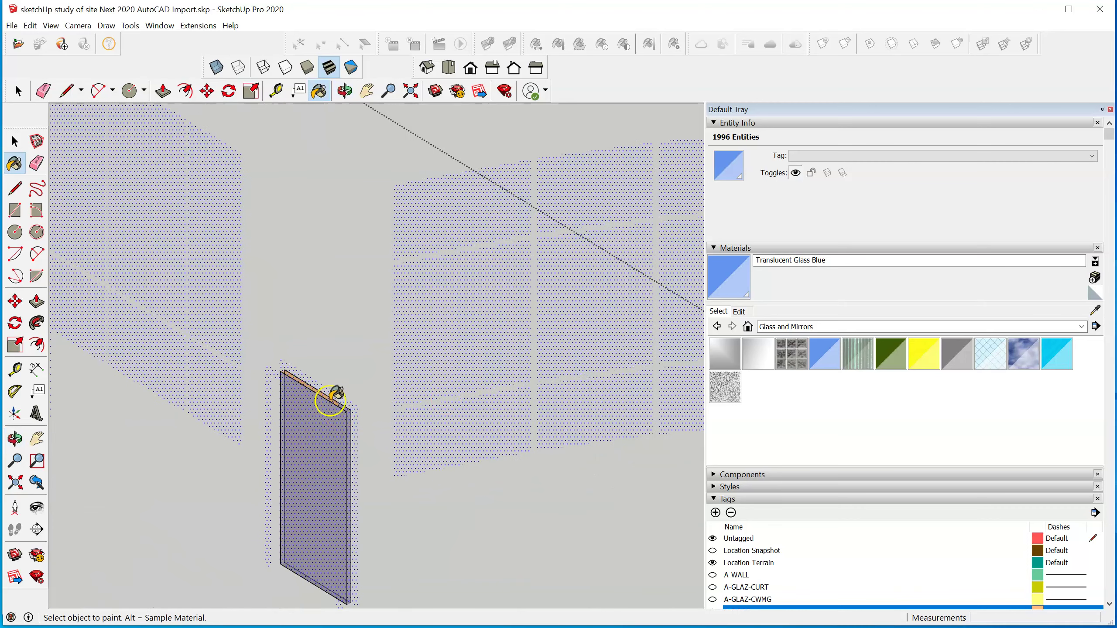
scroll(440, 357, "down", 5)
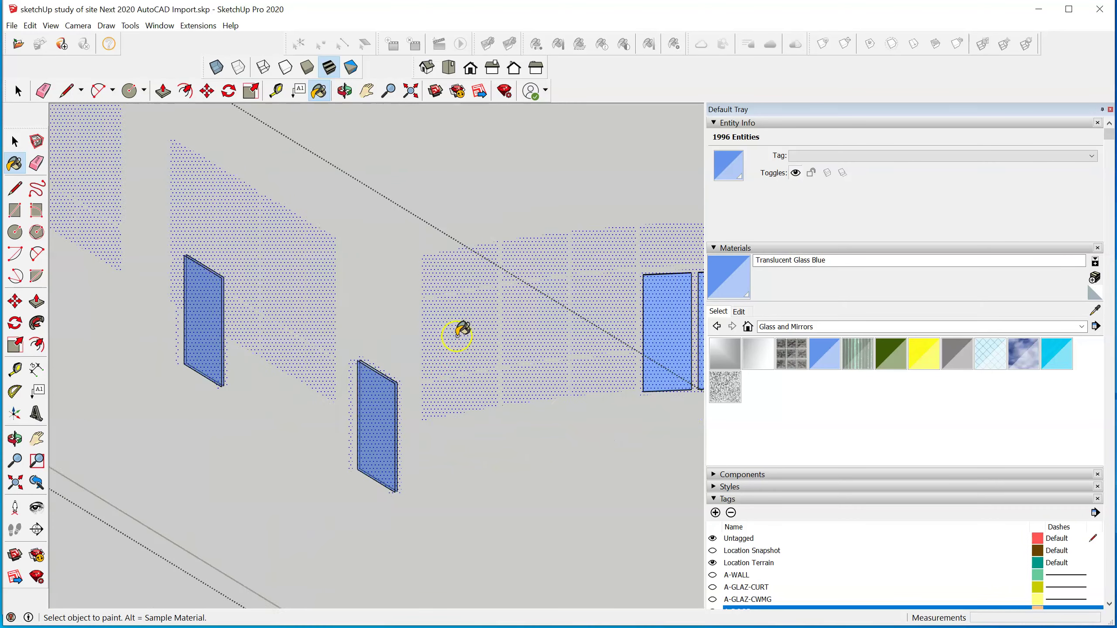
scroll(334, 402, "down", 3)
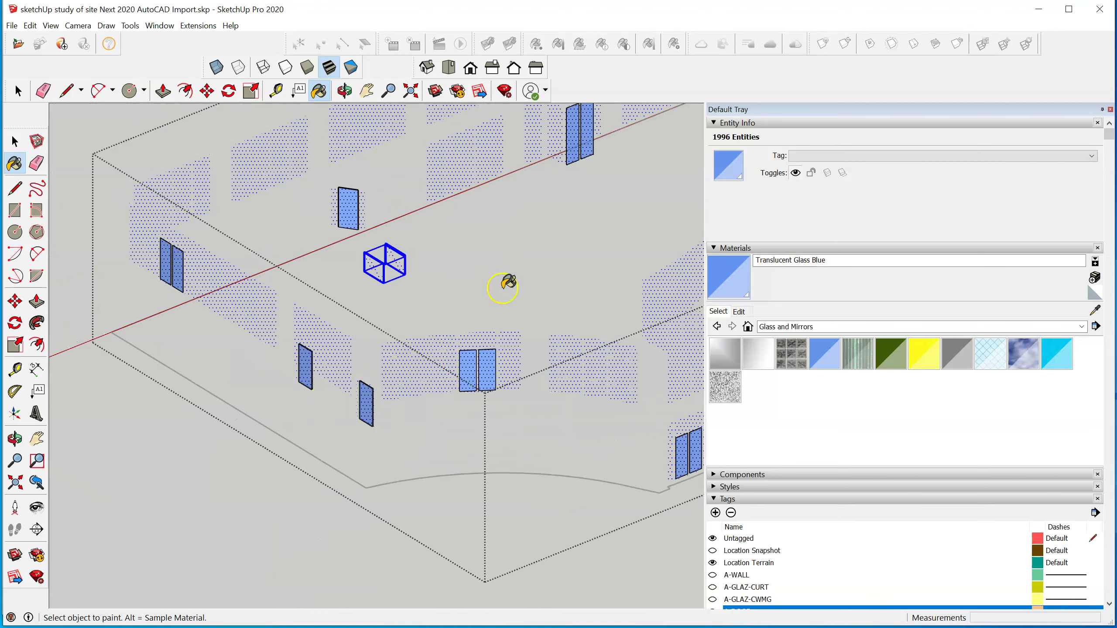
Step: Close the window component and orbit out to view the whole model
right_click(494, 273)
left_click(556, 282)
middle_click_drag(543, 274, 856, 506)
scroll(532, 274, "down", 2)
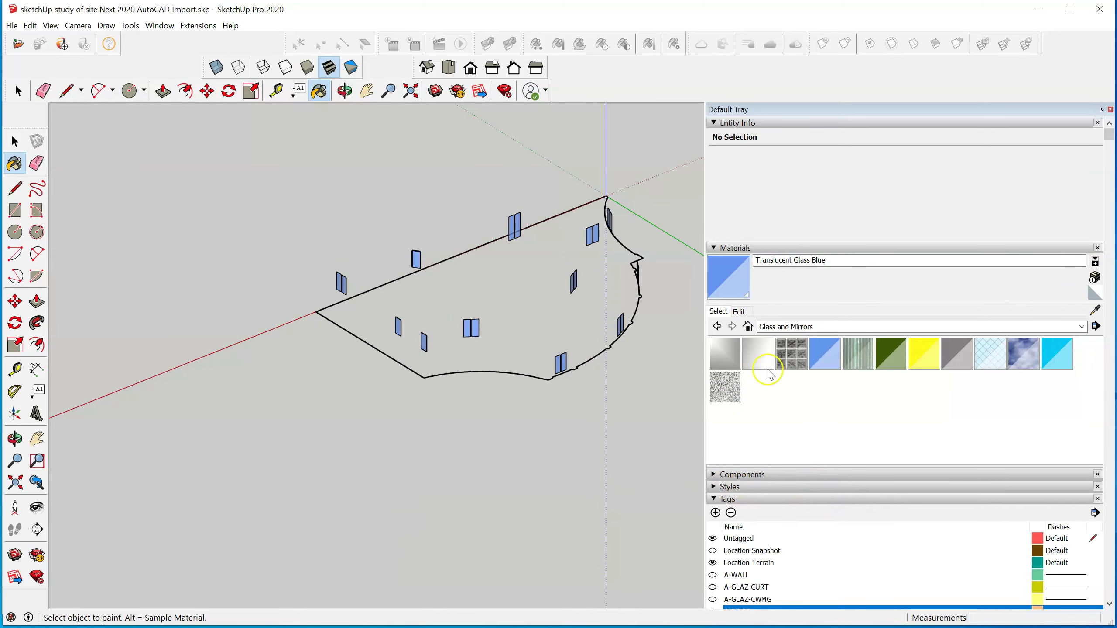
Step: Collapse Materials, switch to Select, and select all tags from A-WALL through S-STRS
left_click(713, 247)
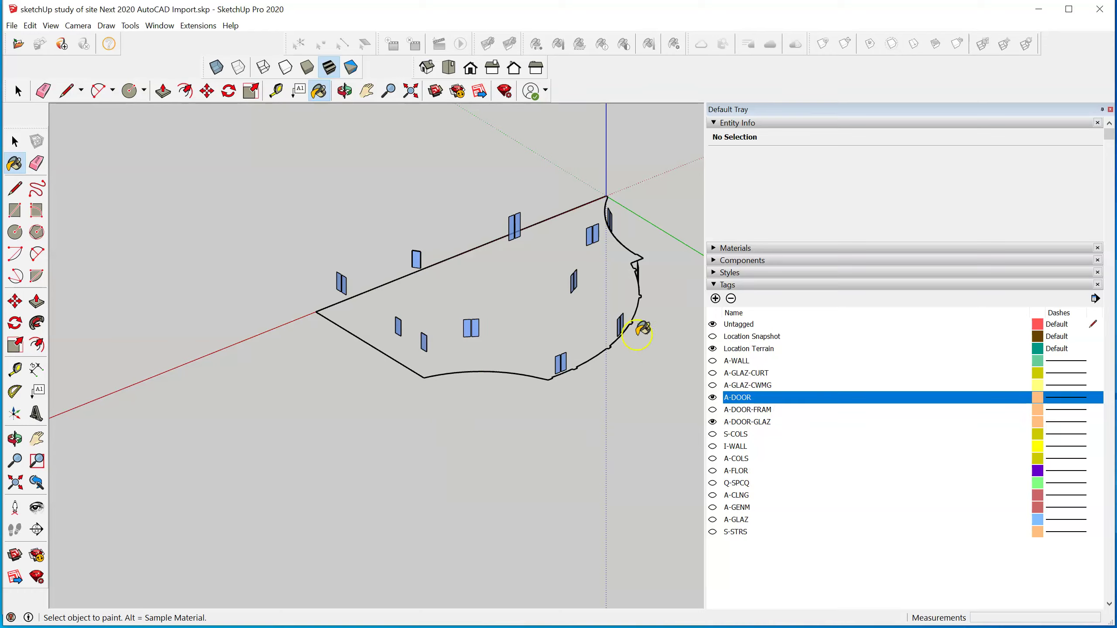
left_click(35, 146)
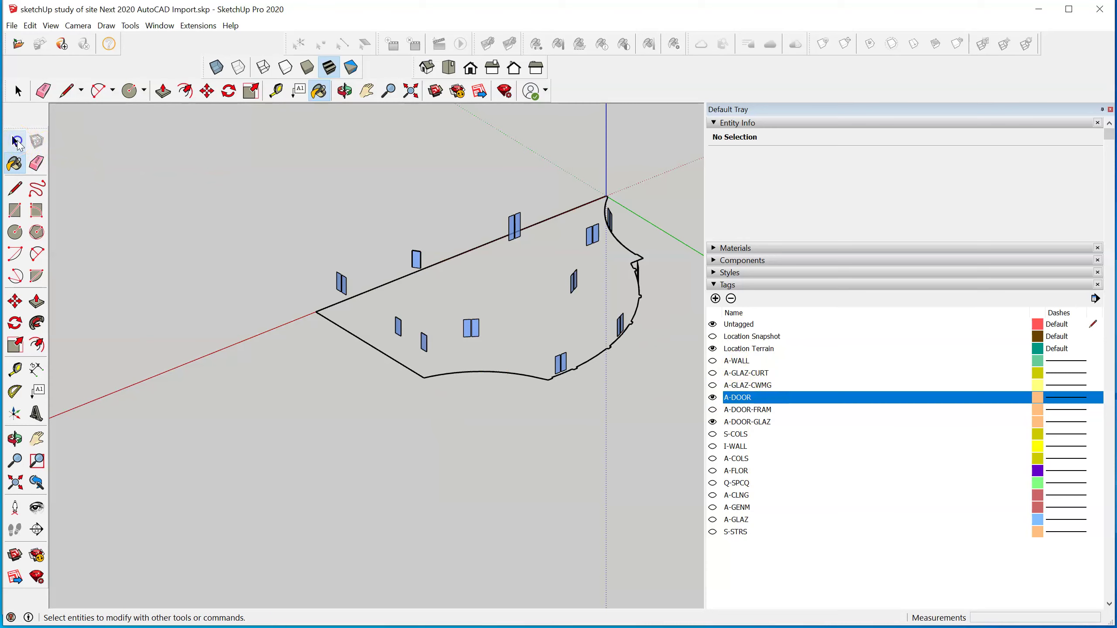
left_click(15, 141)
left_click(745, 361)
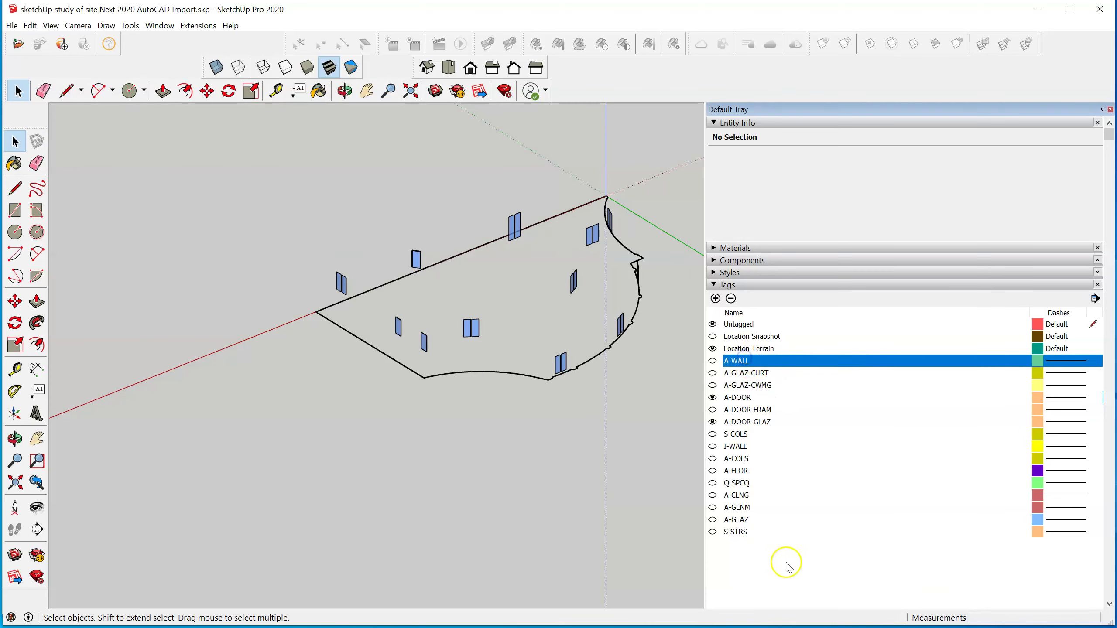
left_click(743, 532, "shift")
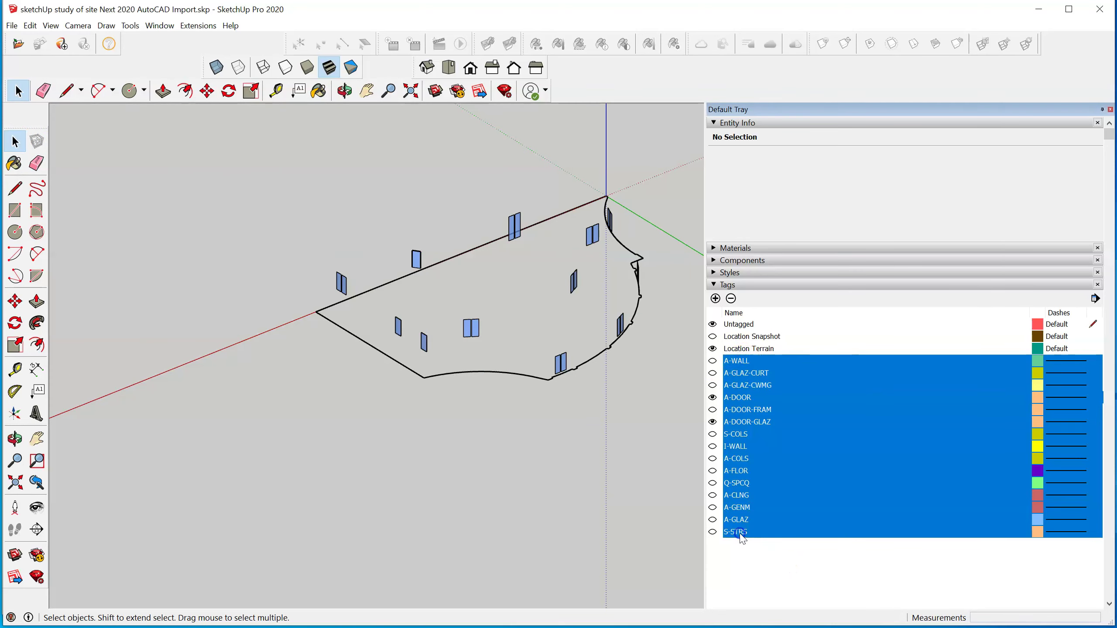
left_click(712, 373)
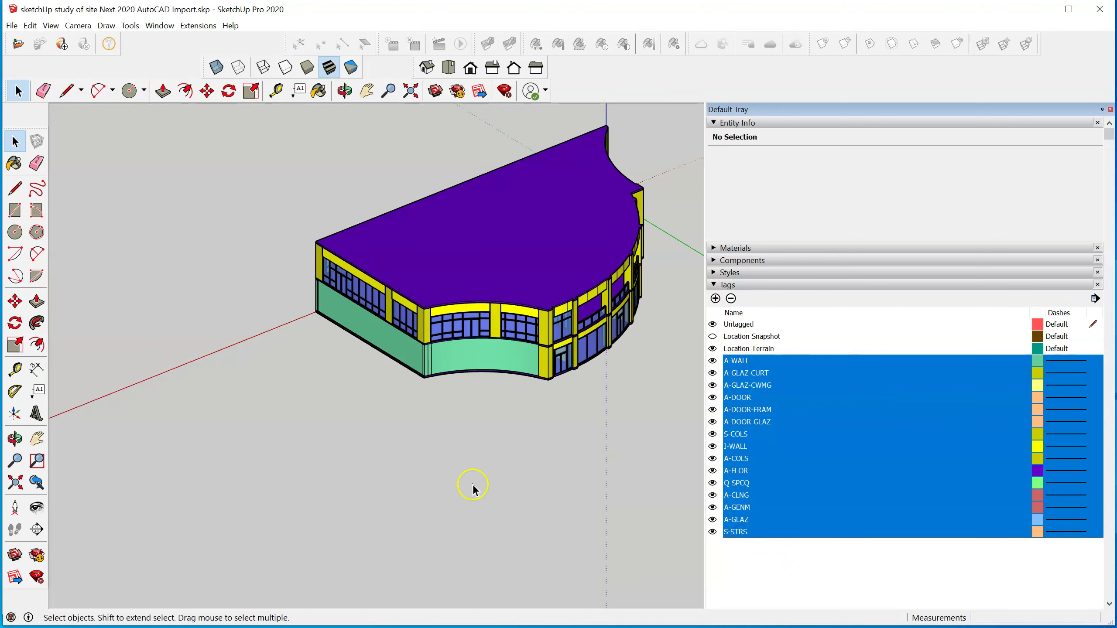
scroll(510, 424, "down", 3)
middle_click_drag(506, 439, 393, 346)
scroll(491, 422, "up", 10)
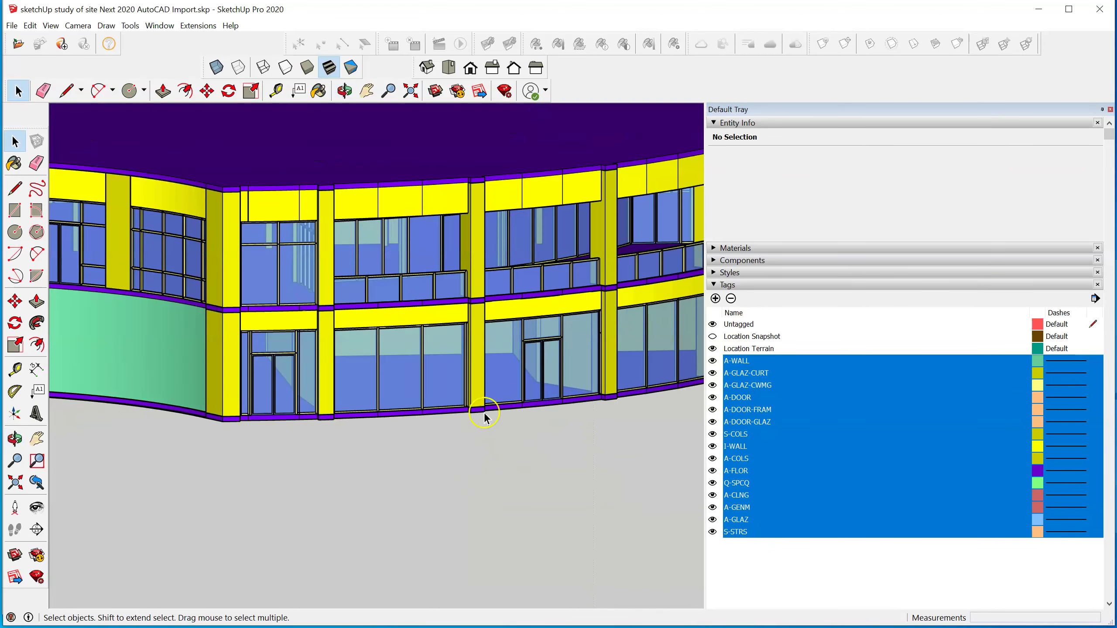
middle_click_drag(491, 423, 461, 439)
middle_click_drag(571, 462, 660, 461)
scroll(660, 461, "down", 2)
middle_click_drag(349, 449, 673, 434)
middle_click_drag(327, 472, 443, 493)
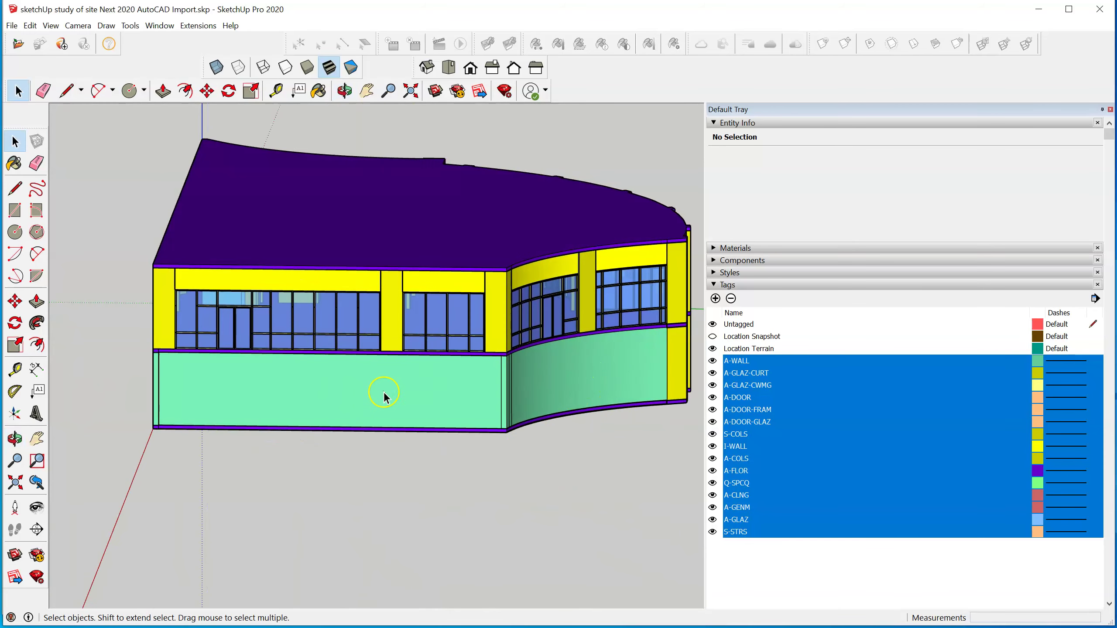
scroll(458, 417, "down", 2)
scroll(524, 419, "down", 2)
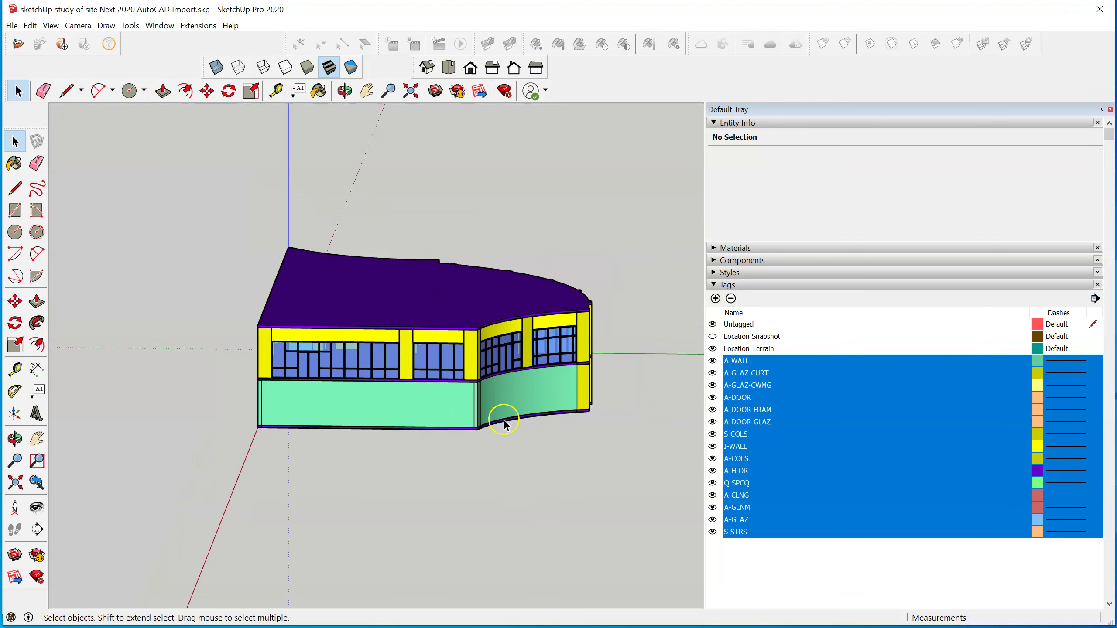
scroll(394, 481, "down", 1)
middle_click_drag(394, 482, 678, 463)
scroll(598, 492, "down", 1)
scroll(393, 429, "up", 3)
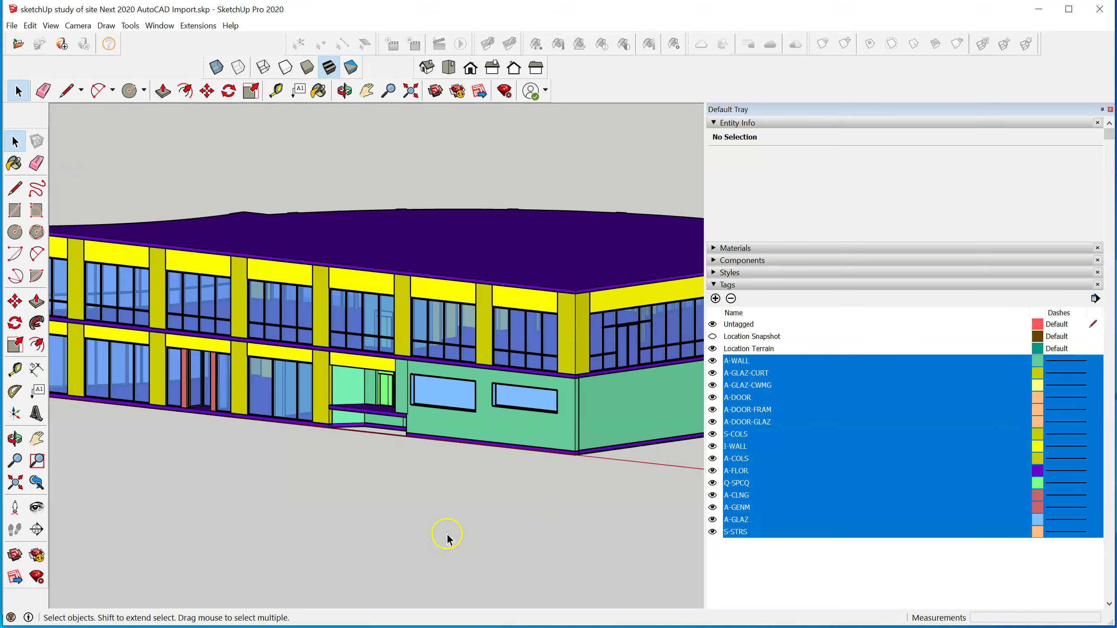
scroll(478, 528, "down", 1)
scroll(466, 509, "down", 1)
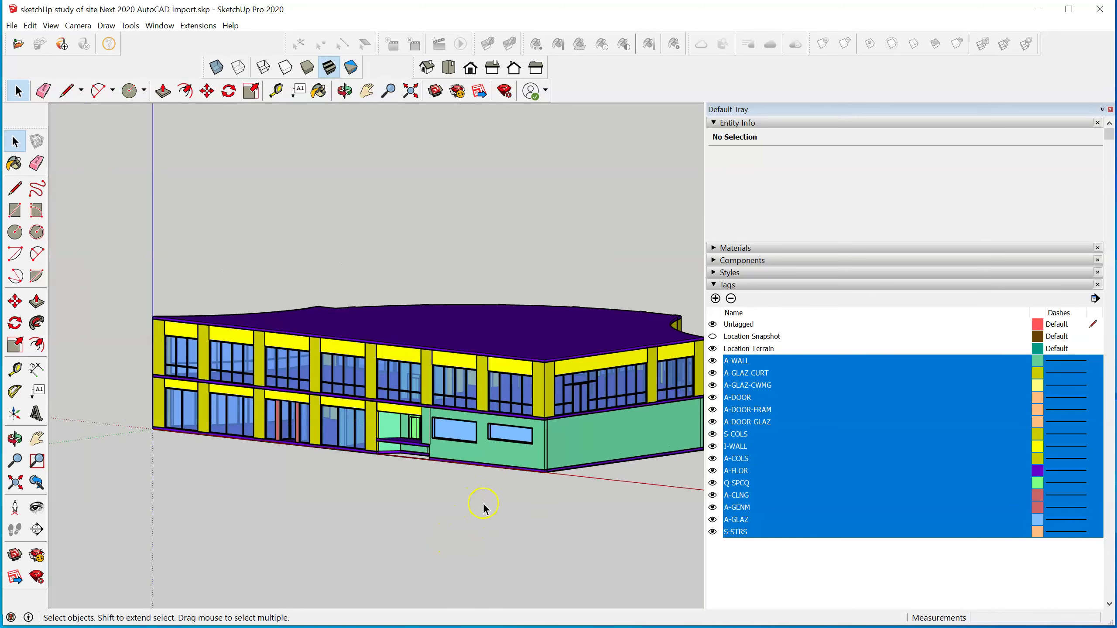
Step: Select the tags A-GLAZ-CURT through S-STRS and hide them
left_click(738, 446)
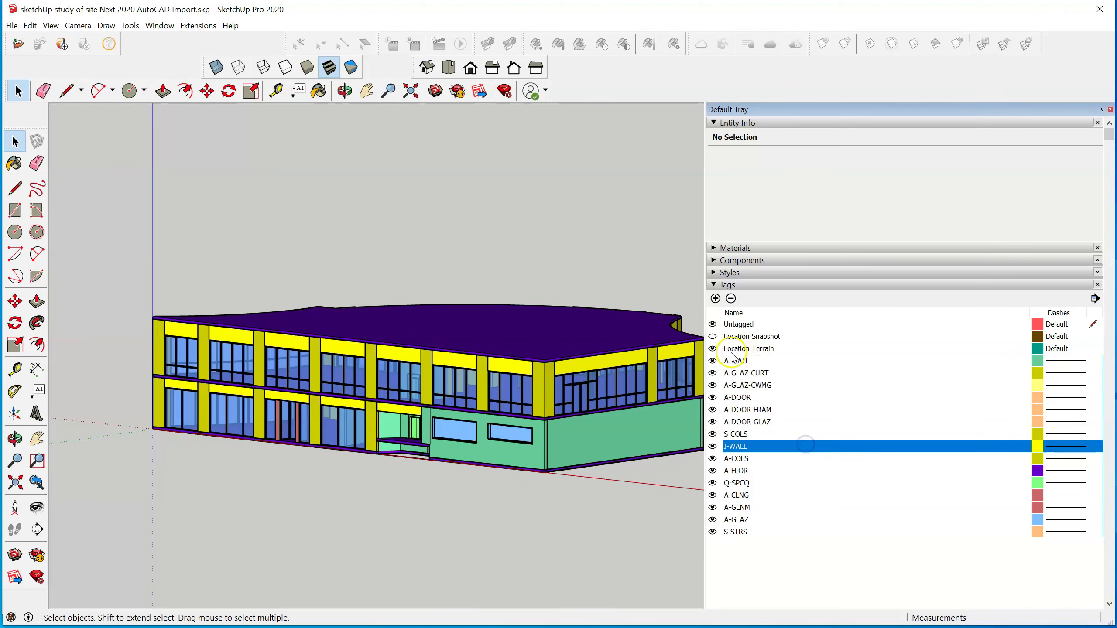
left_click(726, 373)
left_click(737, 532, "shift")
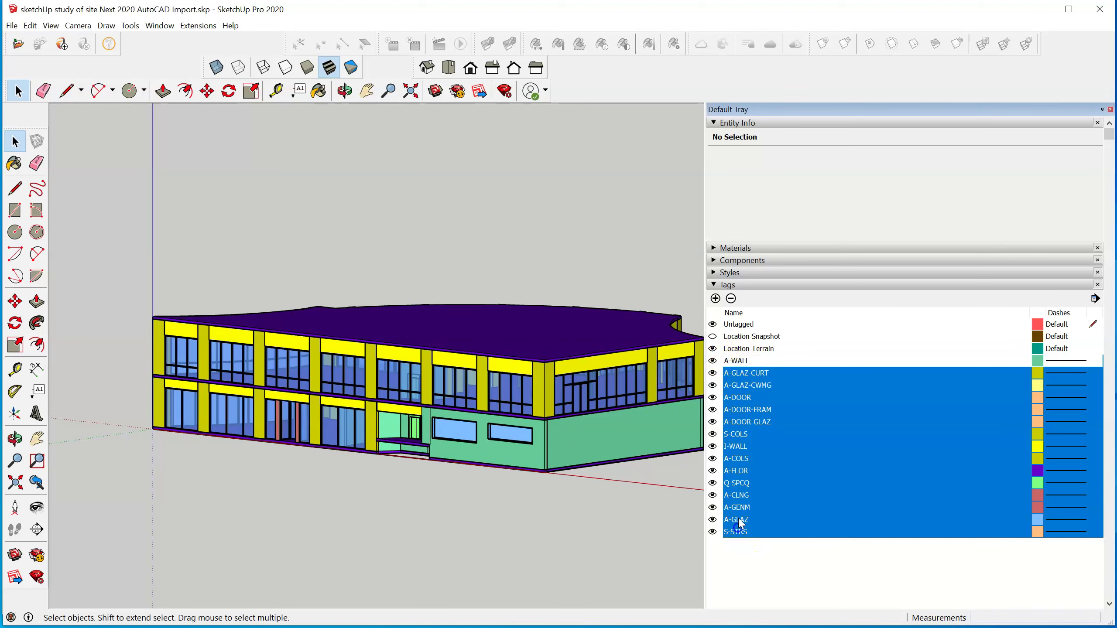
left_click(713, 397)
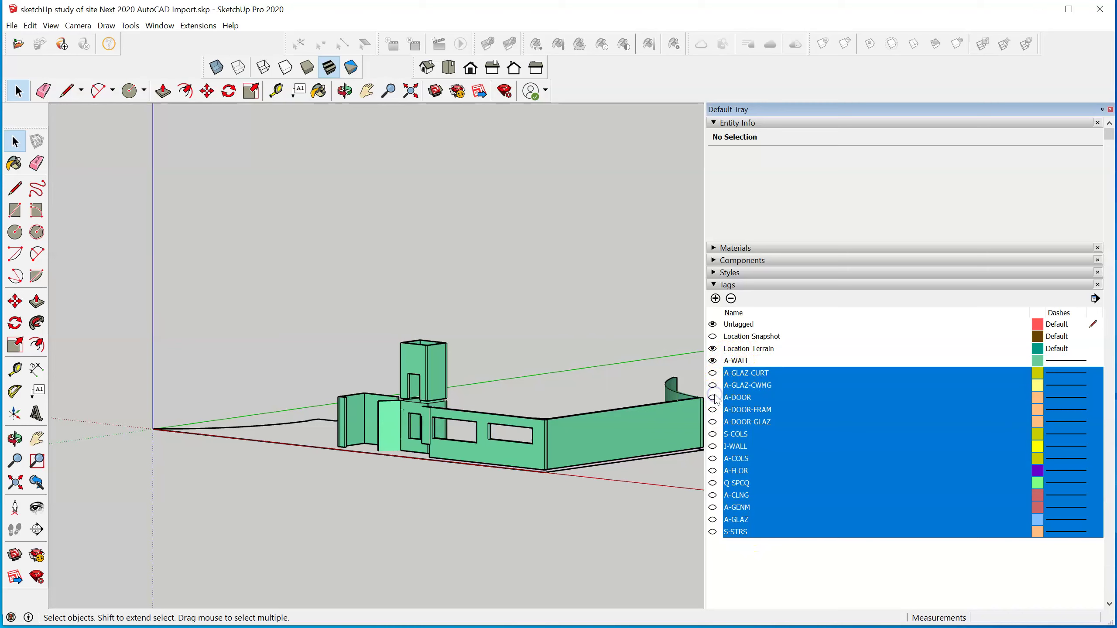
Step: Zoom to the remaining green walls and select the wall component
scroll(413, 435, "down", 2)
scroll(568, 436, "up", 2)
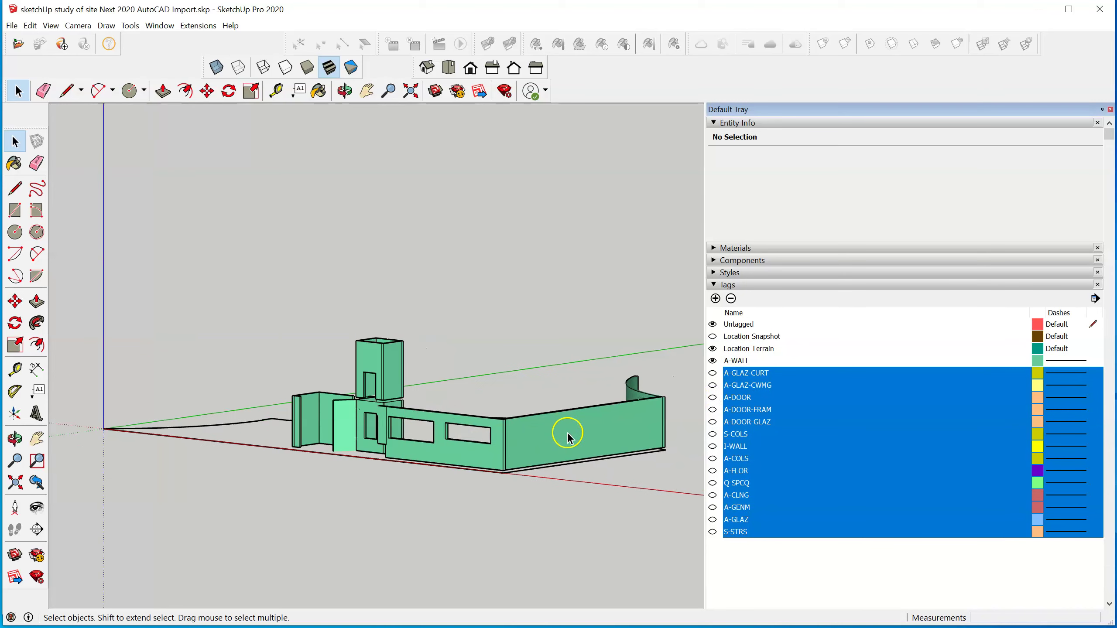
scroll(570, 438, "up", 1)
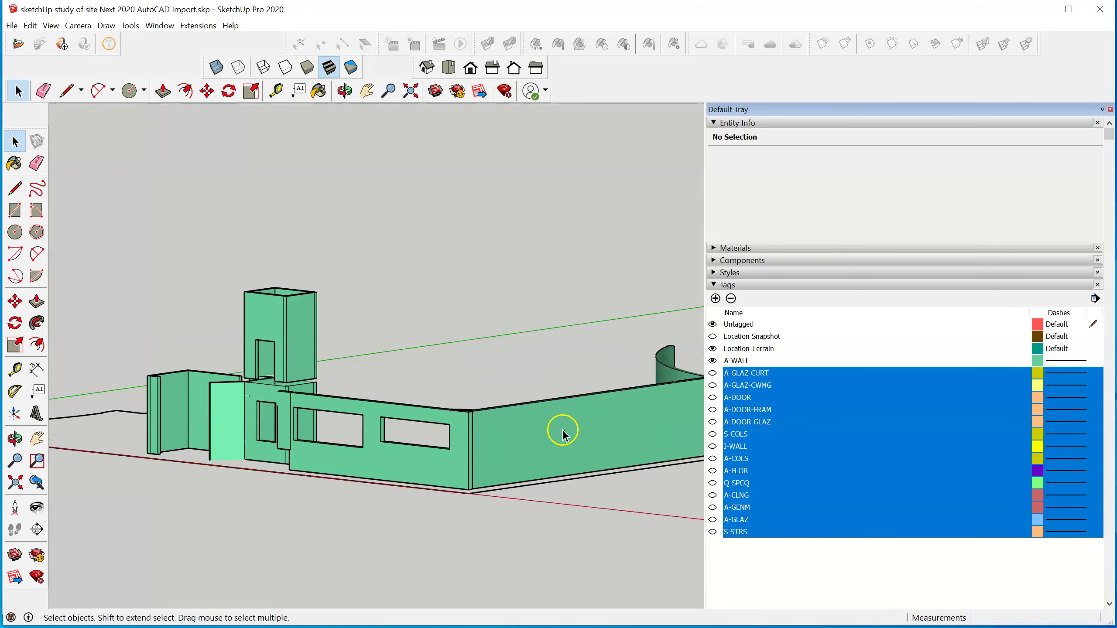
left_click(562, 429)
scroll(563, 433, "up", 1)
Step: Inside the wall component, select all 223 faces that share the green wall material
double_click(562, 431)
left_click(562, 431)
right_click(562, 431)
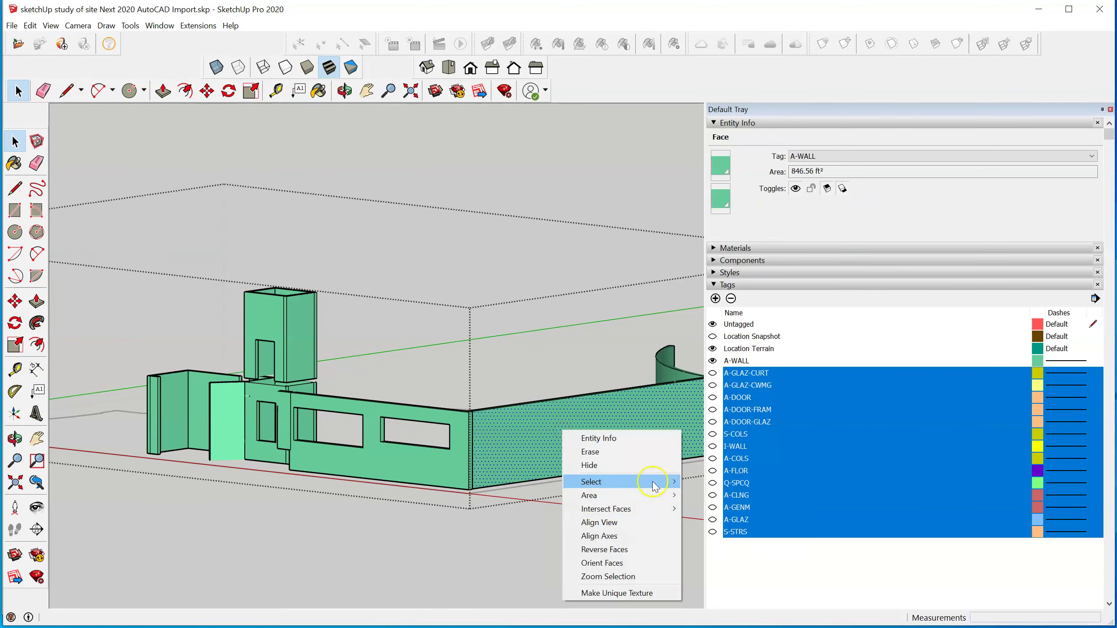
mouse_move(659, 483)
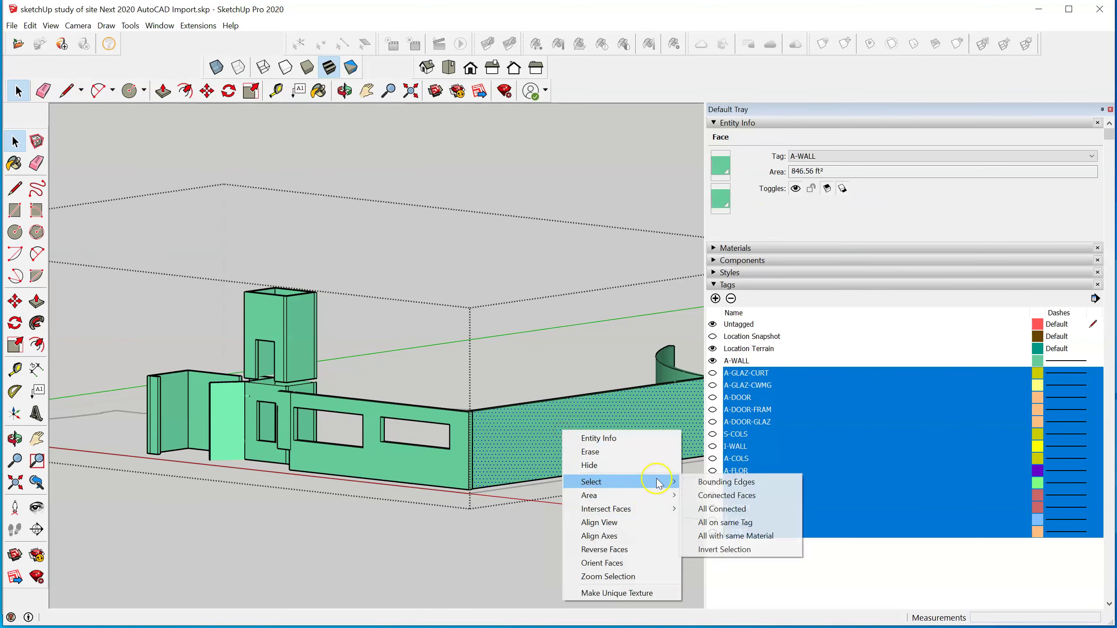
left_click(759, 535)
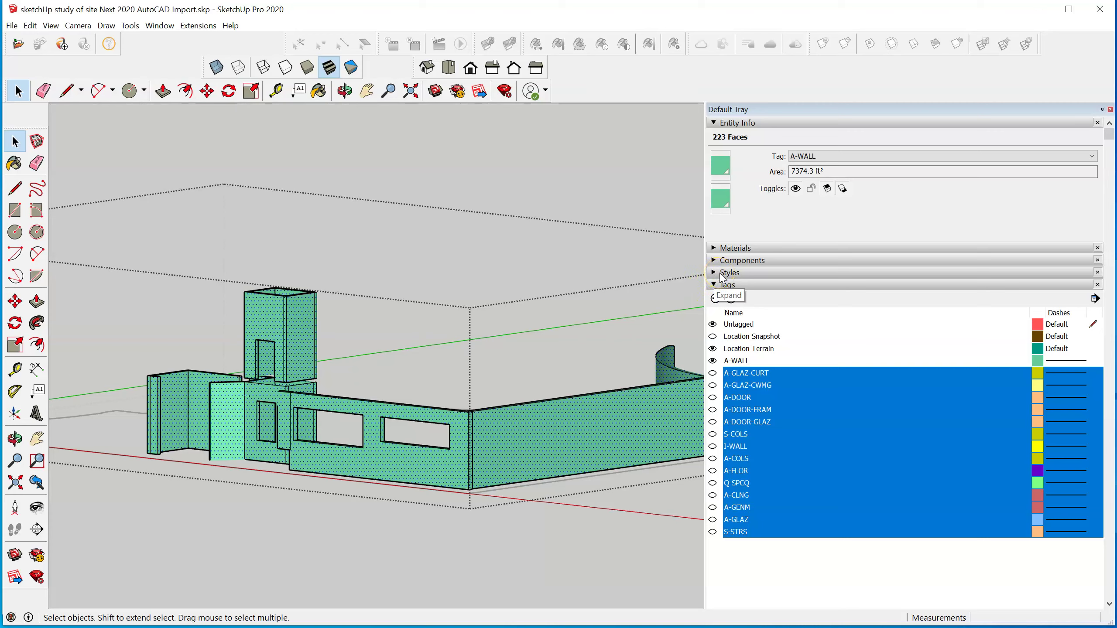
Step: Pick Polished Concrete Old from the Asphalt and Concrete materials as the active paint
left_click(713, 248)
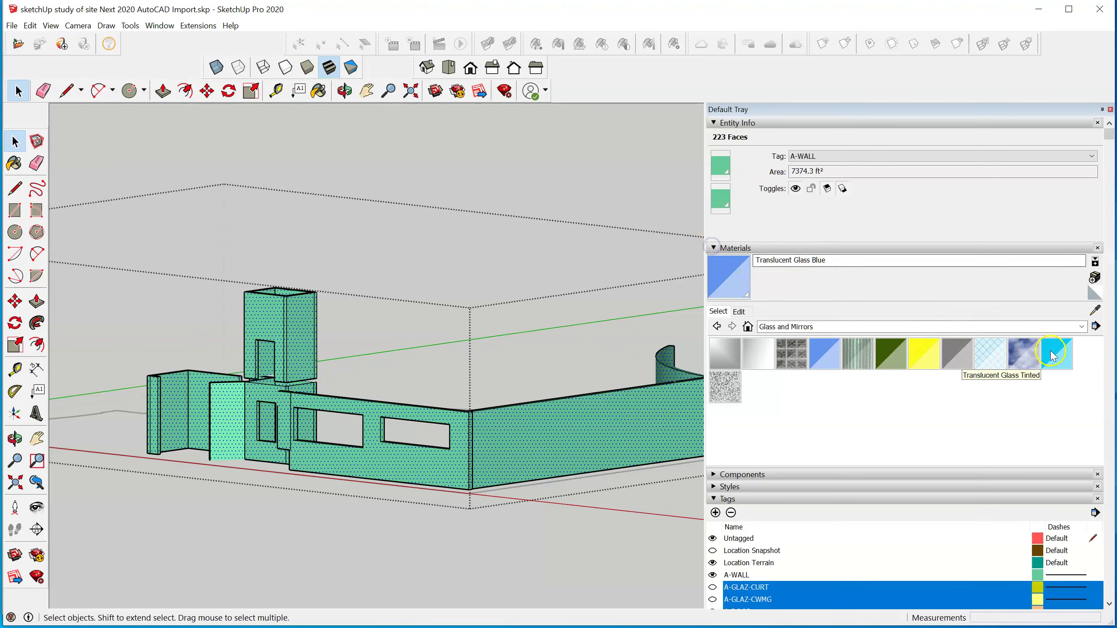
left_click(973, 338)
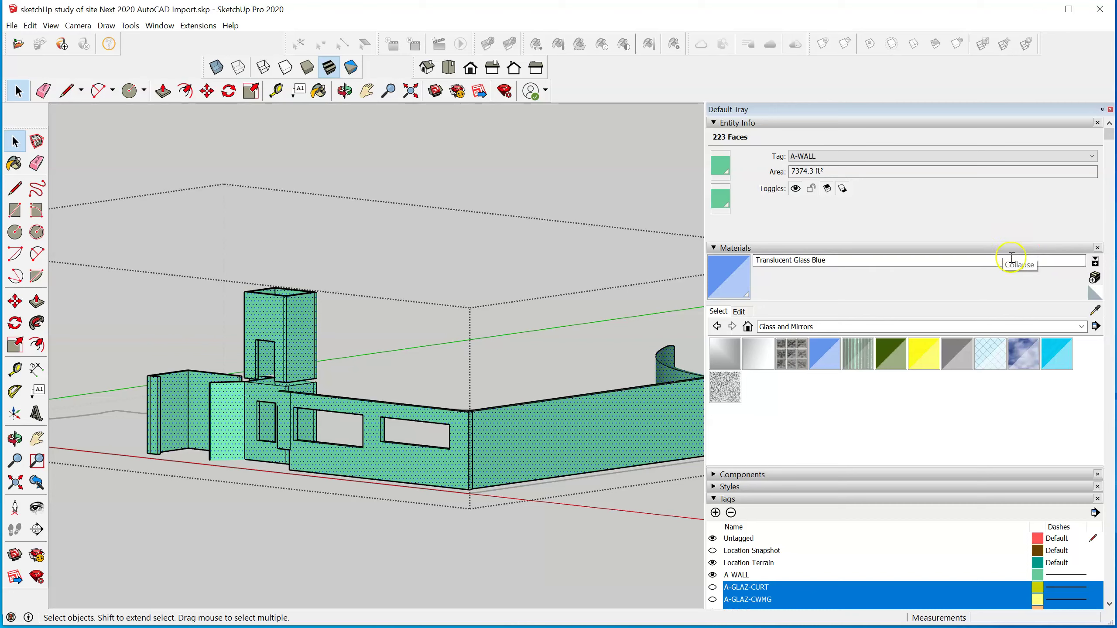
left_click(1081, 328)
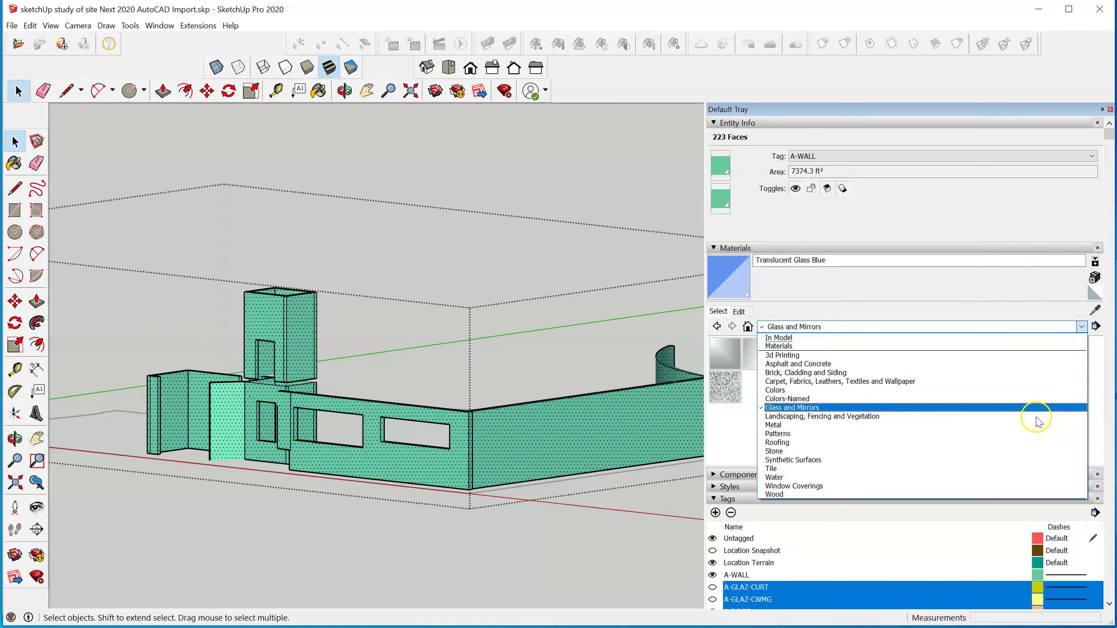
left_click(837, 364)
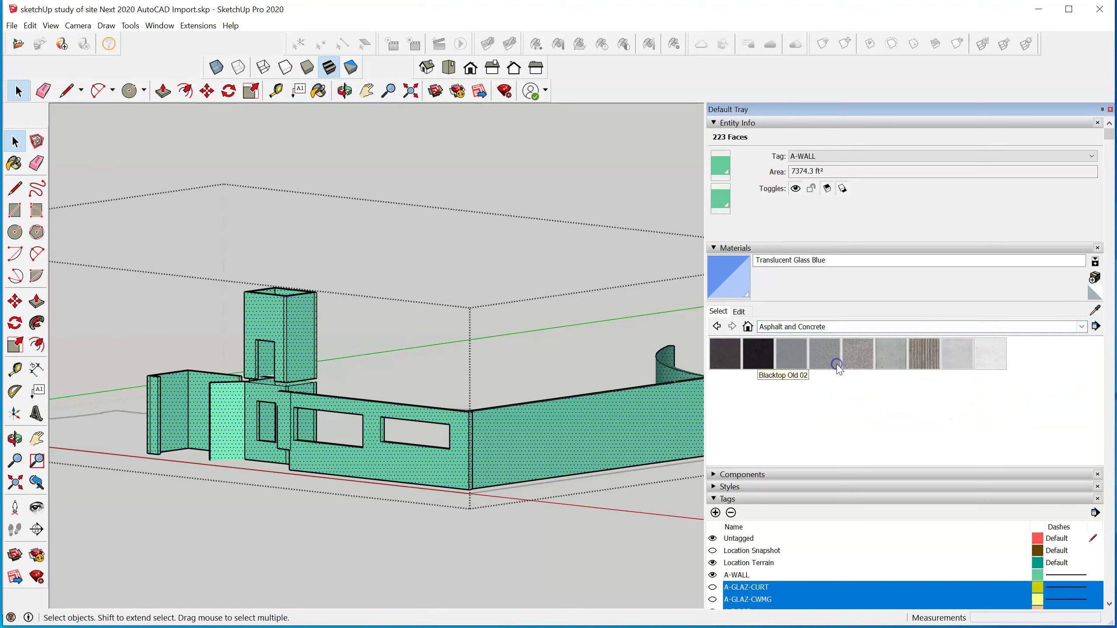
left_click(991, 355)
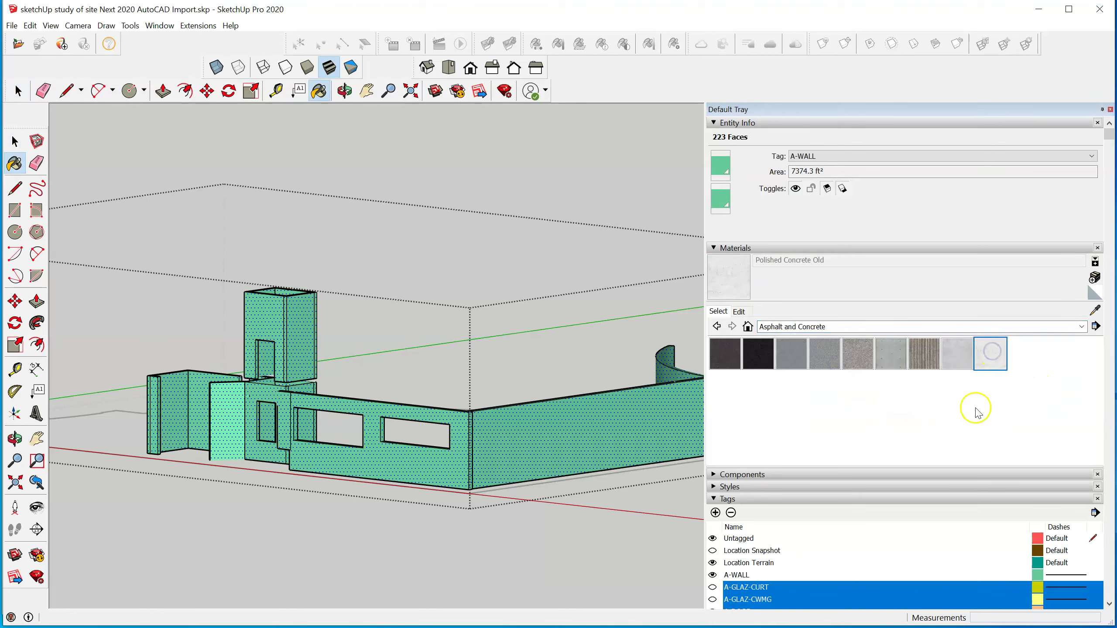
Step: Change options in the back-face paint chooser
left_click(724, 194)
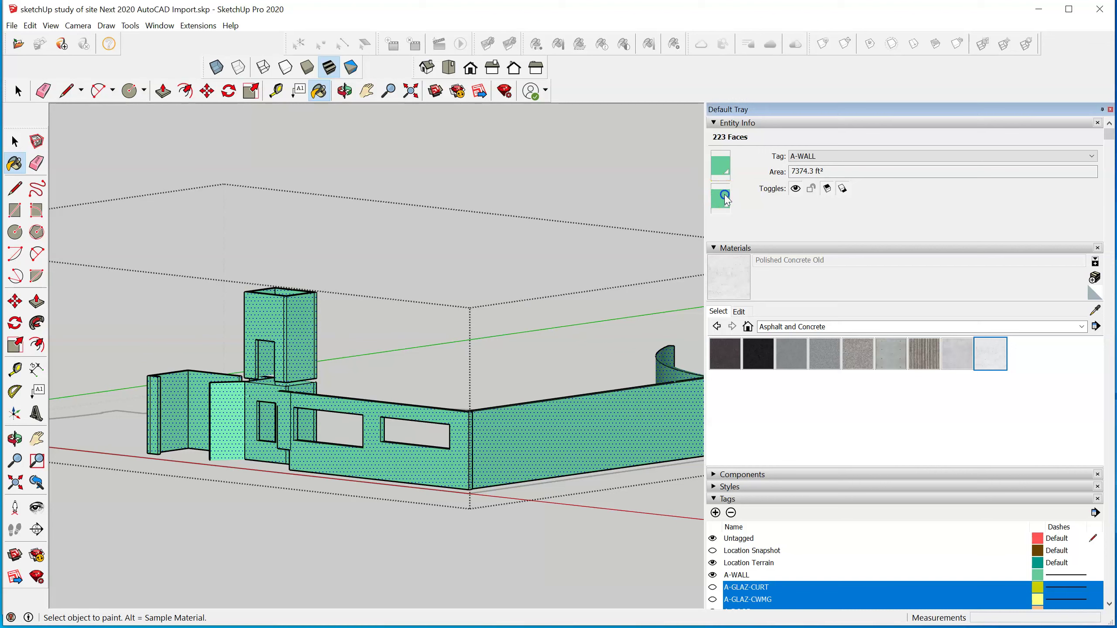
left_click(533, 334)
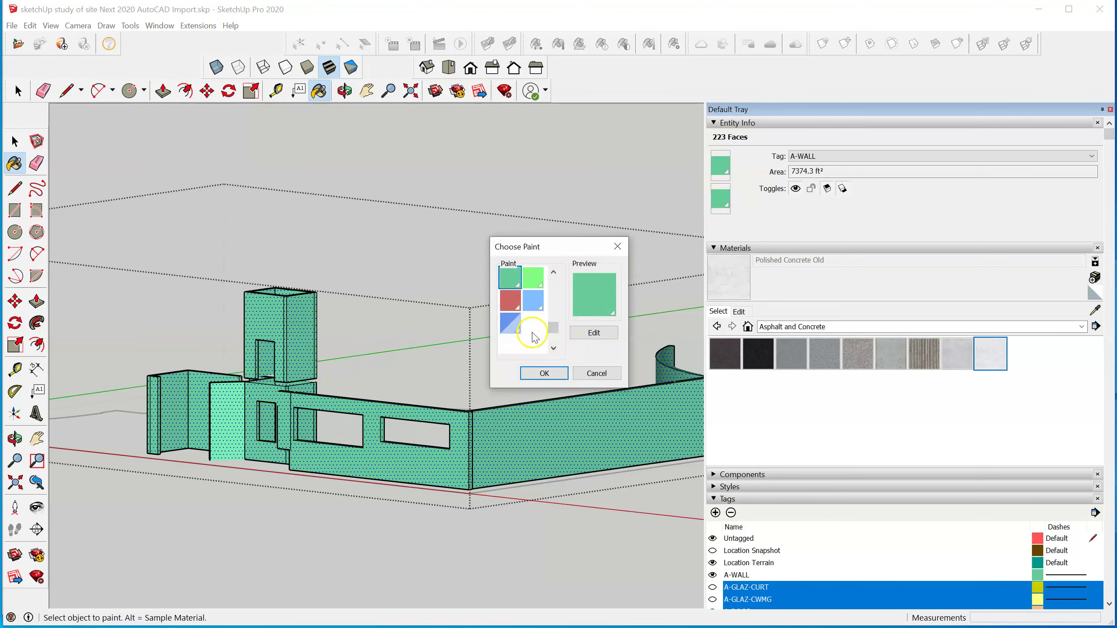
left_click(1000, 351)
left_click(785, 321)
Step: Paint the selected walls with Polished Concrete Old, leaving the back-face paint unchanged
left_click(591, 377)
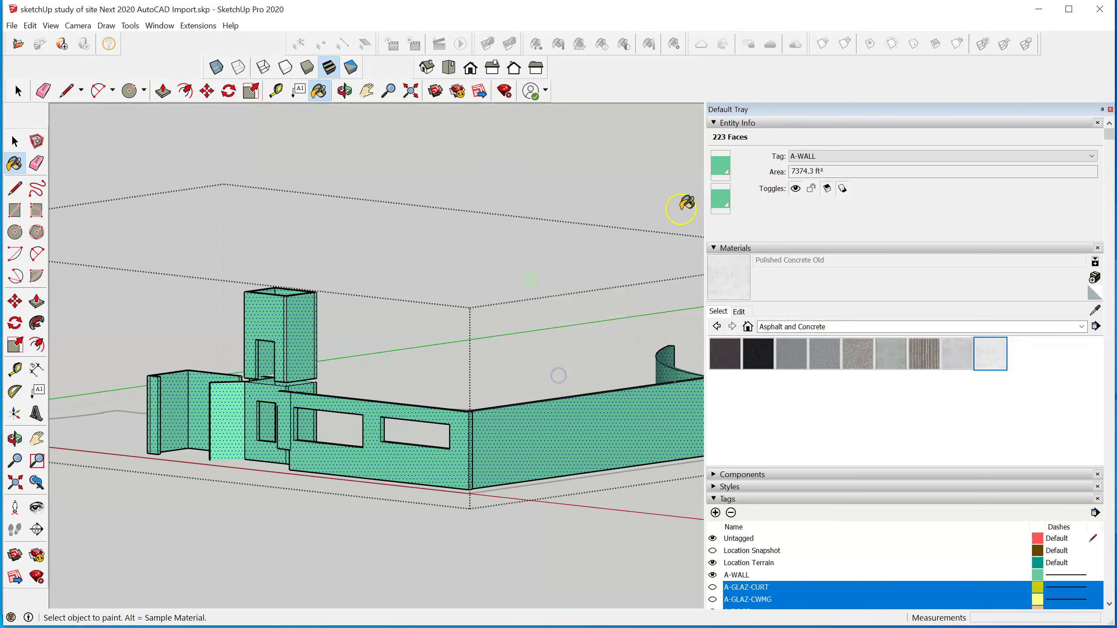
left_click(330, 69)
left_click(515, 421)
left_click(723, 473)
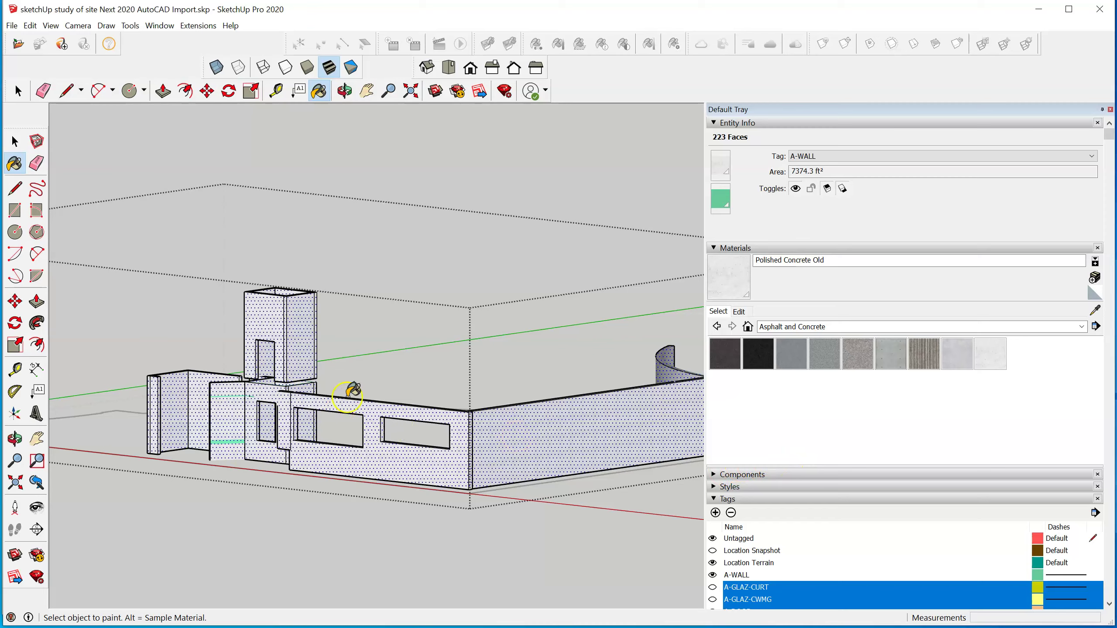
Step: Close the walls component and zoom out to show the whole walls-only model
mouse_move(356, 387)
middle_mouse_down()
mouse_move(349, 429)
mouse_move(418, 468)
mouse_move(633, 494)
middle_mouse_up()
scroll(442, 499, "up", 5)
scroll(419, 493, "up", 3)
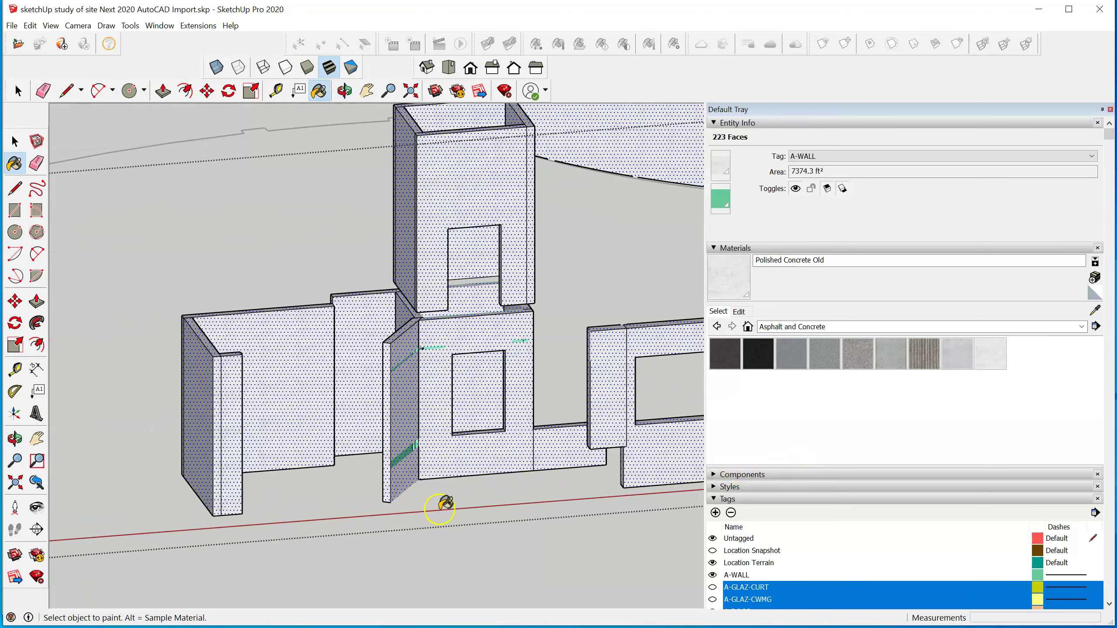
scroll(444, 507, "up", 3)
scroll(373, 424, "down", 6)
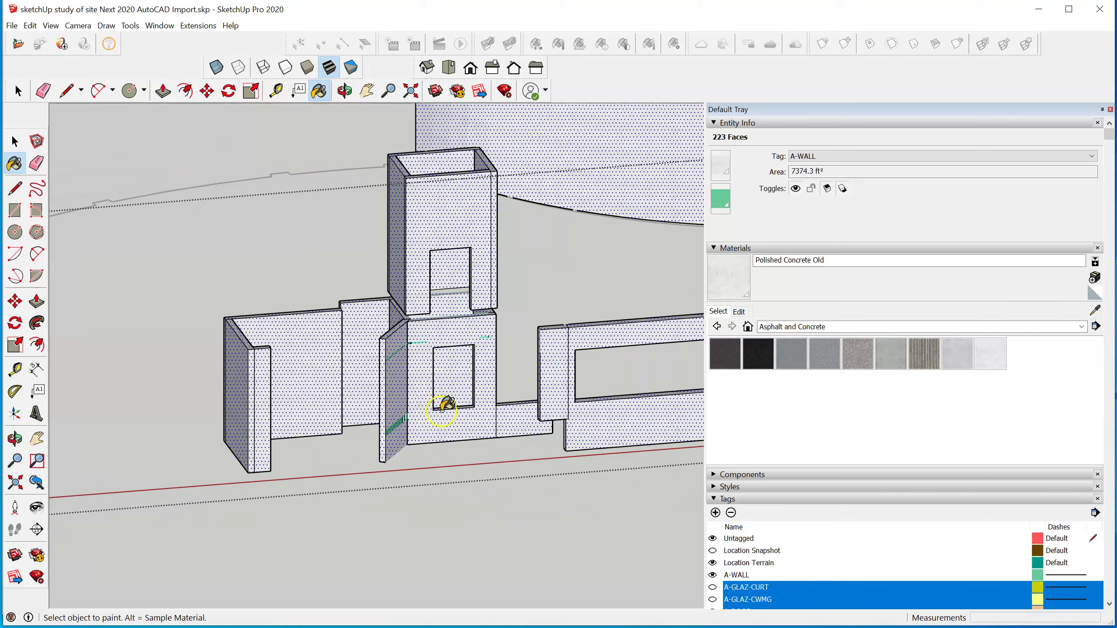
right_click(310, 229)
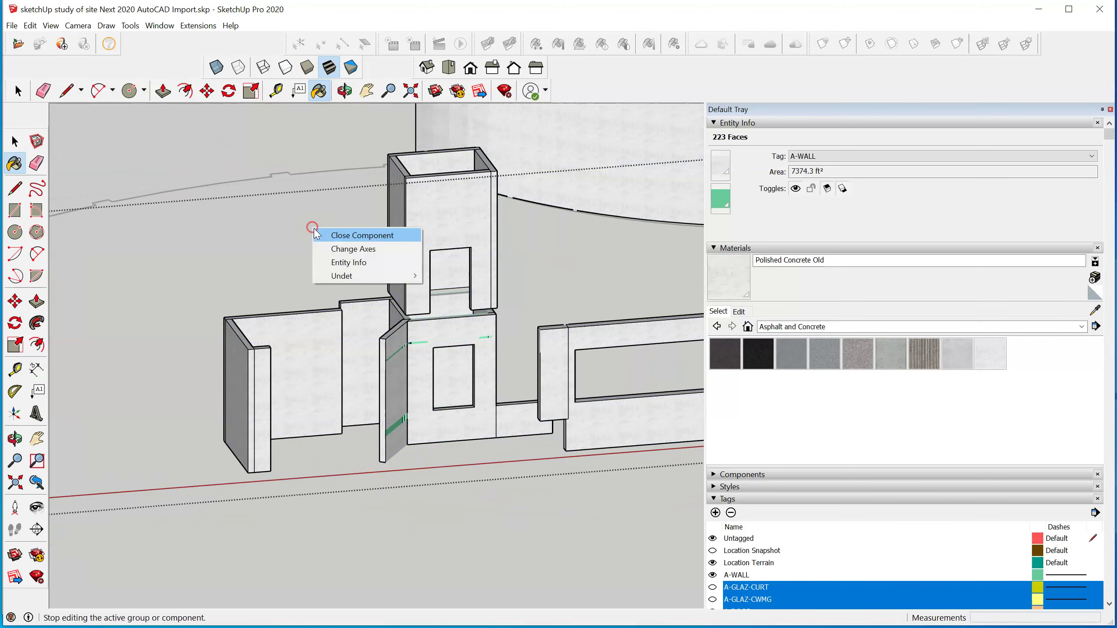
left_click(357, 234)
scroll(429, 374, "down", 3)
scroll(423, 373, "down", 2)
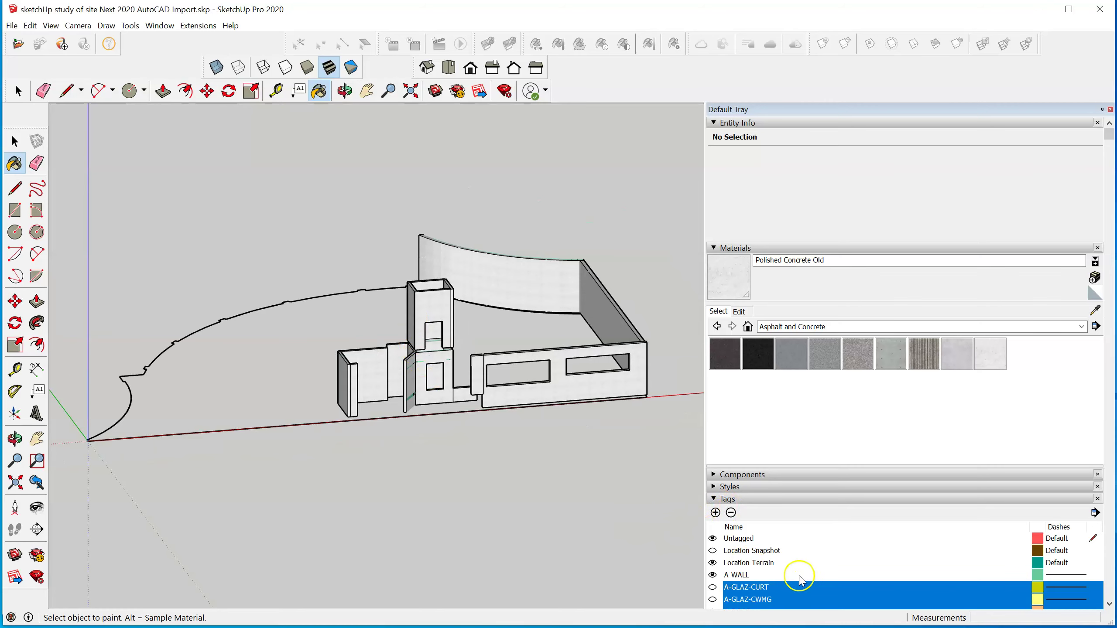
scroll(814, 572, "down", 3)
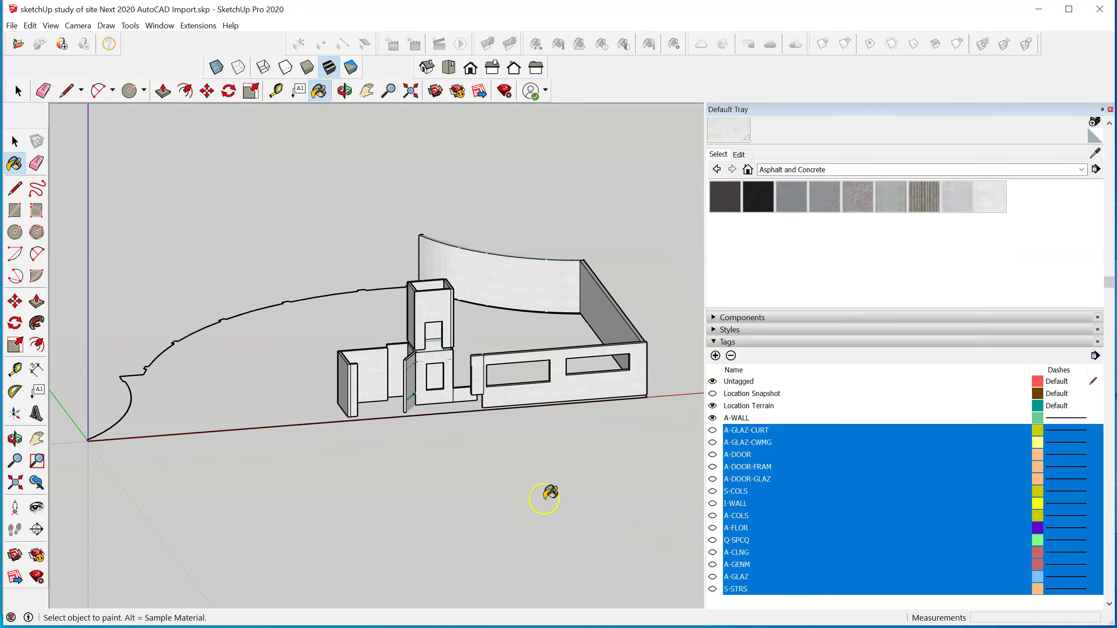
Step: Clear the selection and collapse the Tags list so the empty Scenes panel shows
left_click(15, 142)
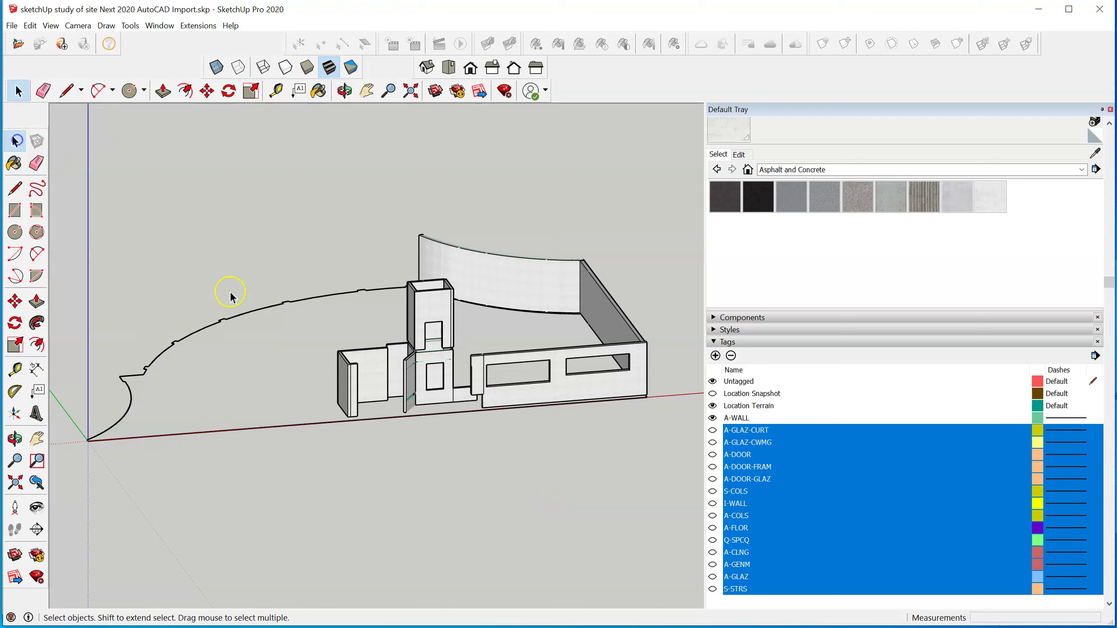
left_click(345, 442)
scroll(462, 422, "down", 1)
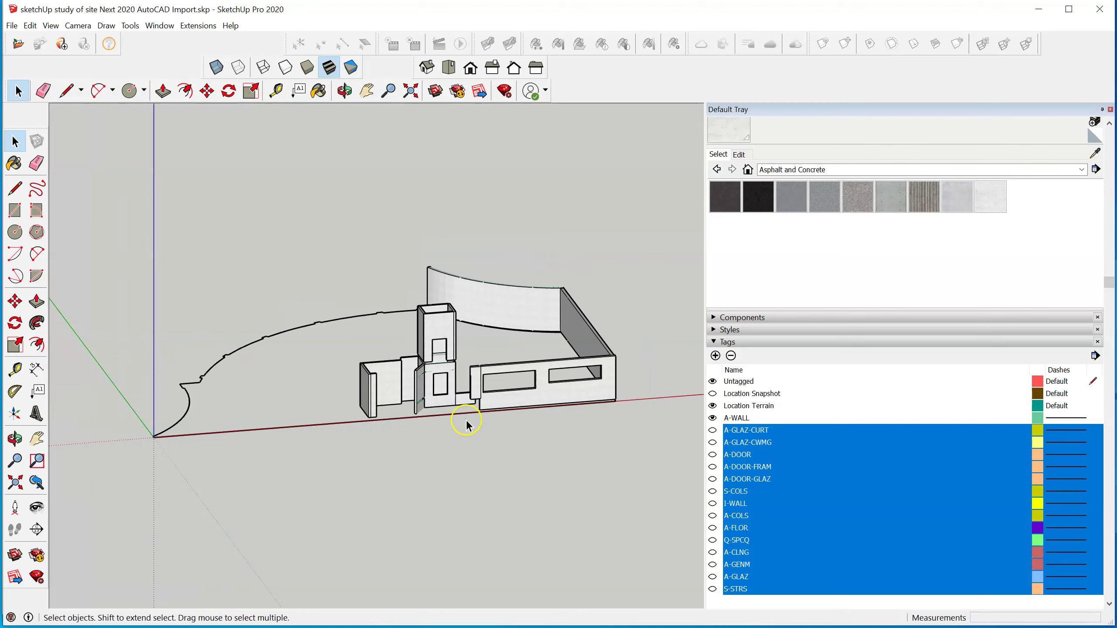
left_click(714, 345)
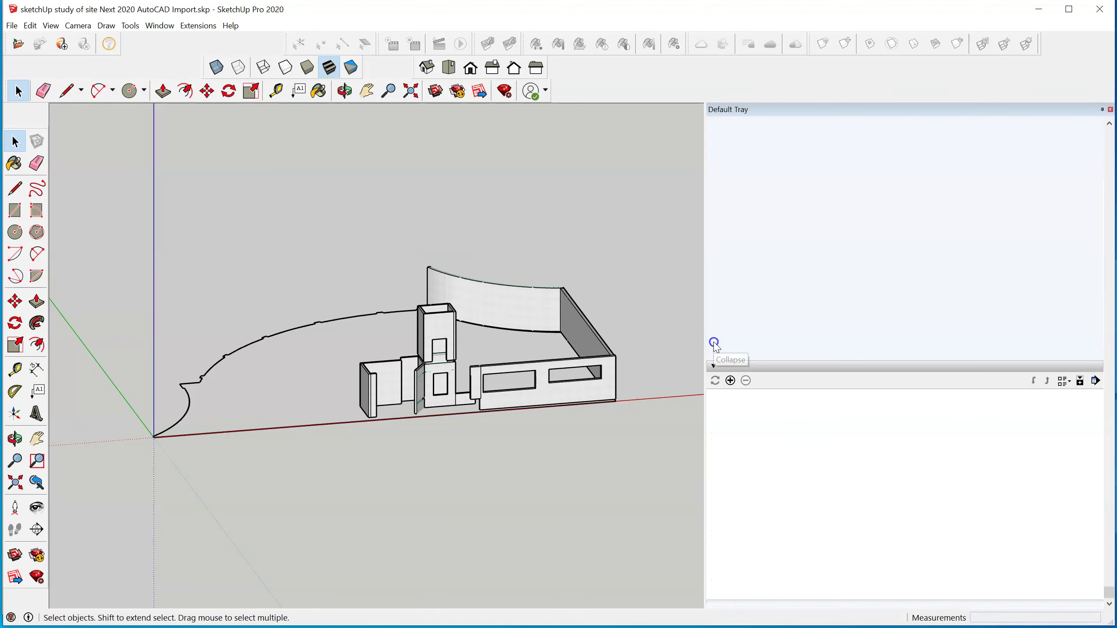
Step: Add a new scene and rename it 'show walls only'
left_click(730, 381)
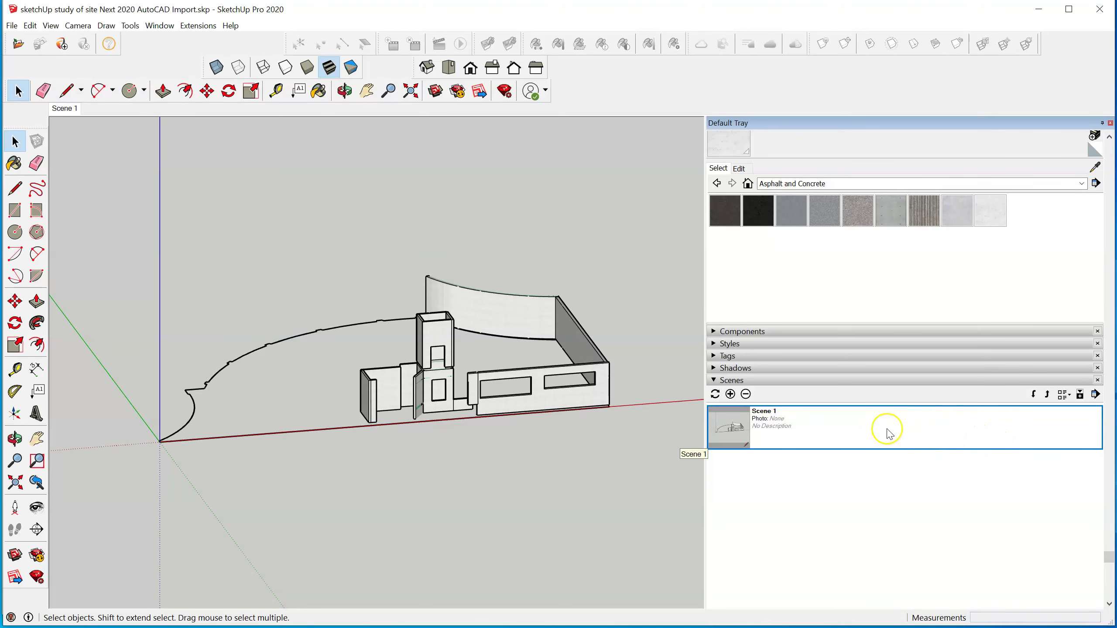
right_click(803, 426)
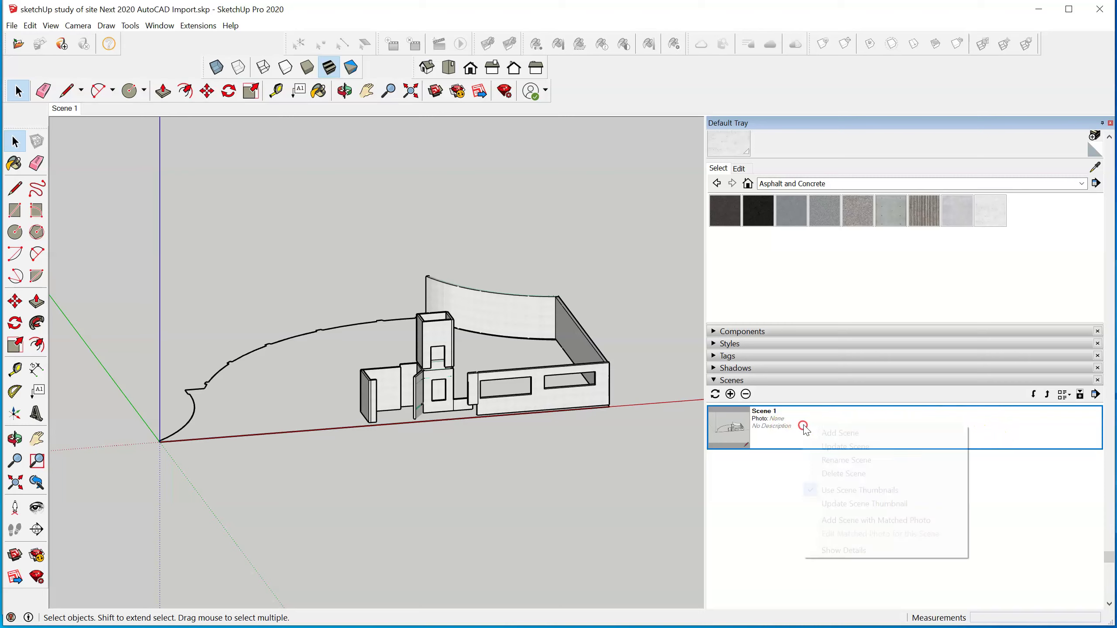
left_click(855, 462)
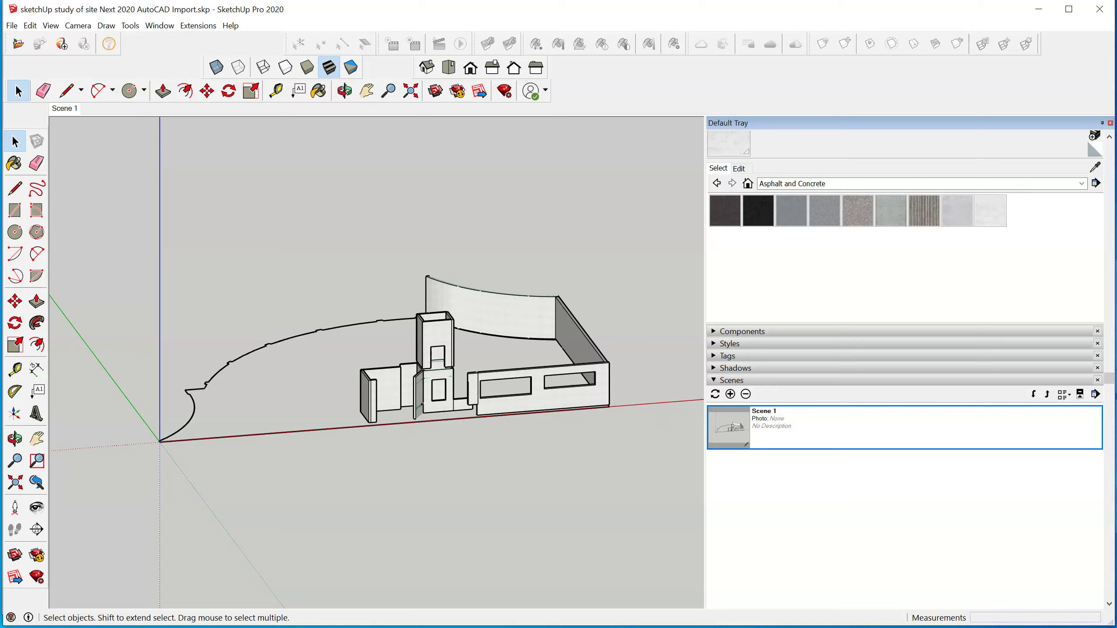
key("Return")
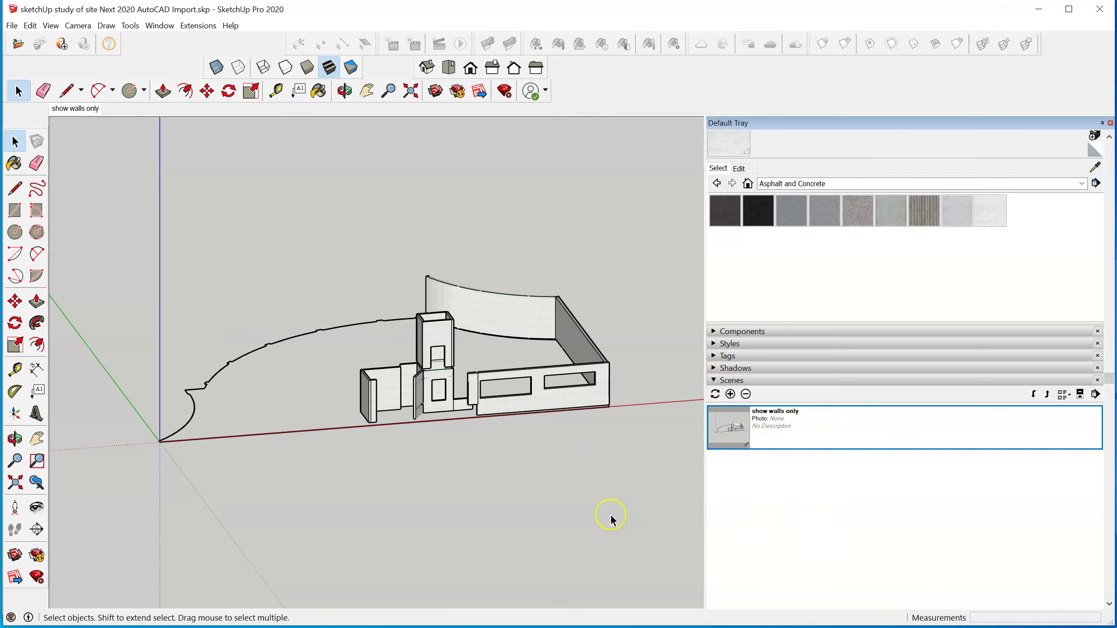
scroll(531, 349, "up", 8)
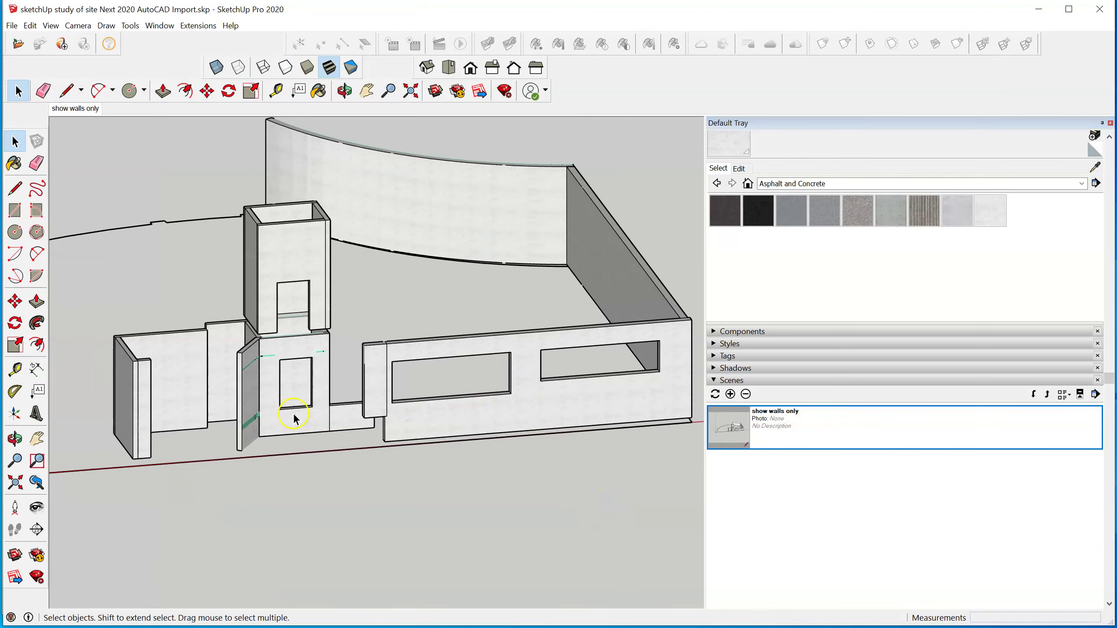
middle_click_drag(292, 415, 341, 404)
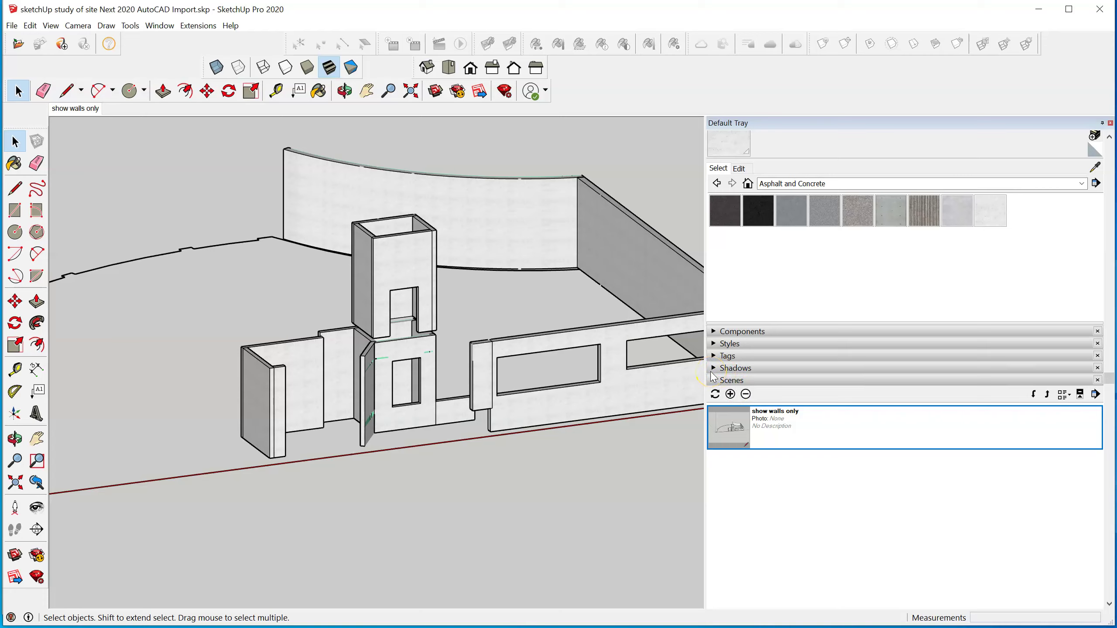
Step: Make every tag from A-GLAZ-CURT through S-STRS visible
left_click(712, 357)
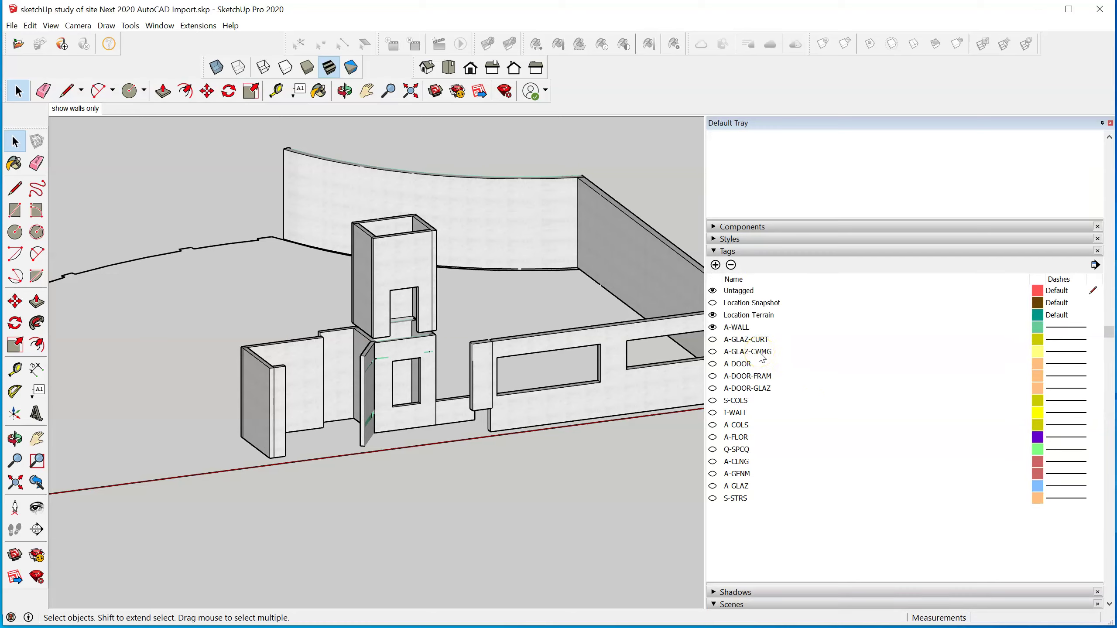
left_click(761, 339)
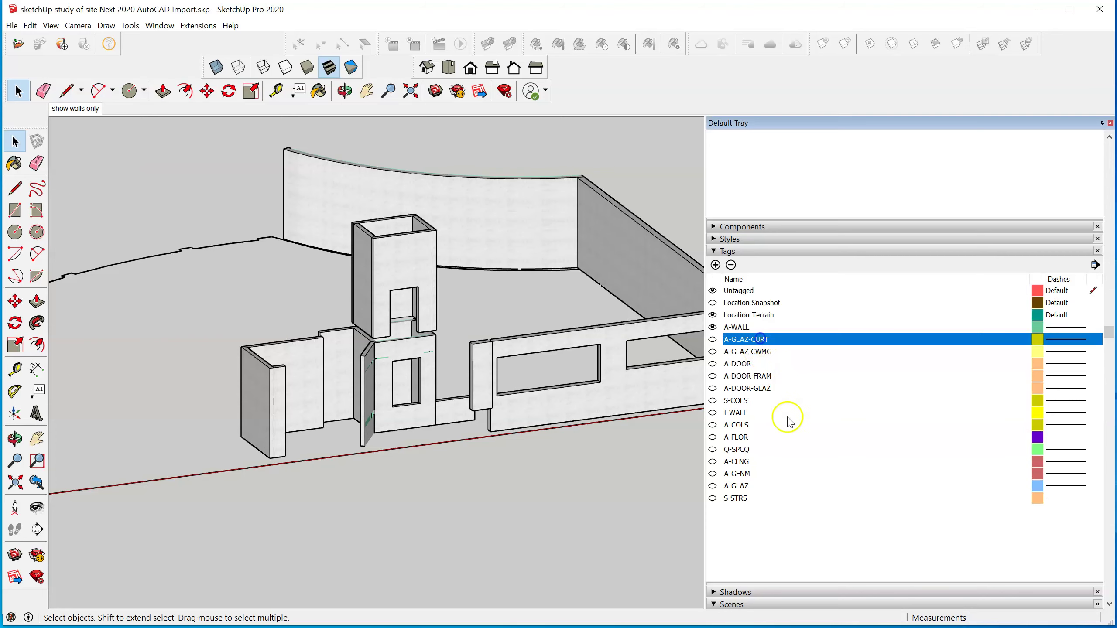
left_click(748, 498, "shift")
left_click(712, 436)
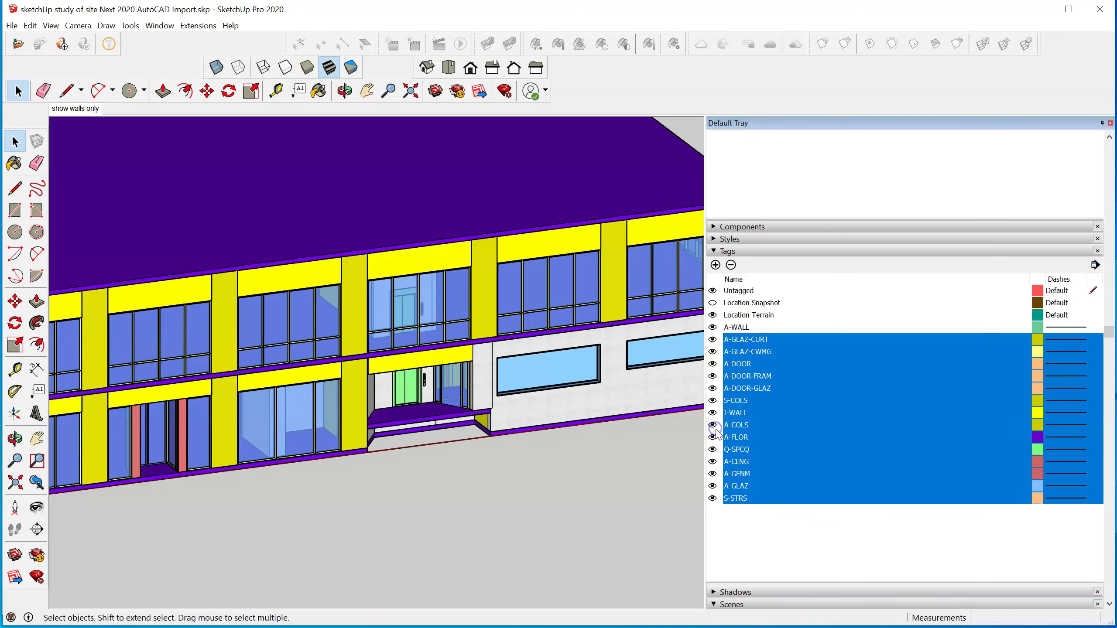
Step: Scroll through the tag list and narrow the selection to S-COLS
scroll(429, 370, "down", 4)
scroll(392, 420, "up", 3)
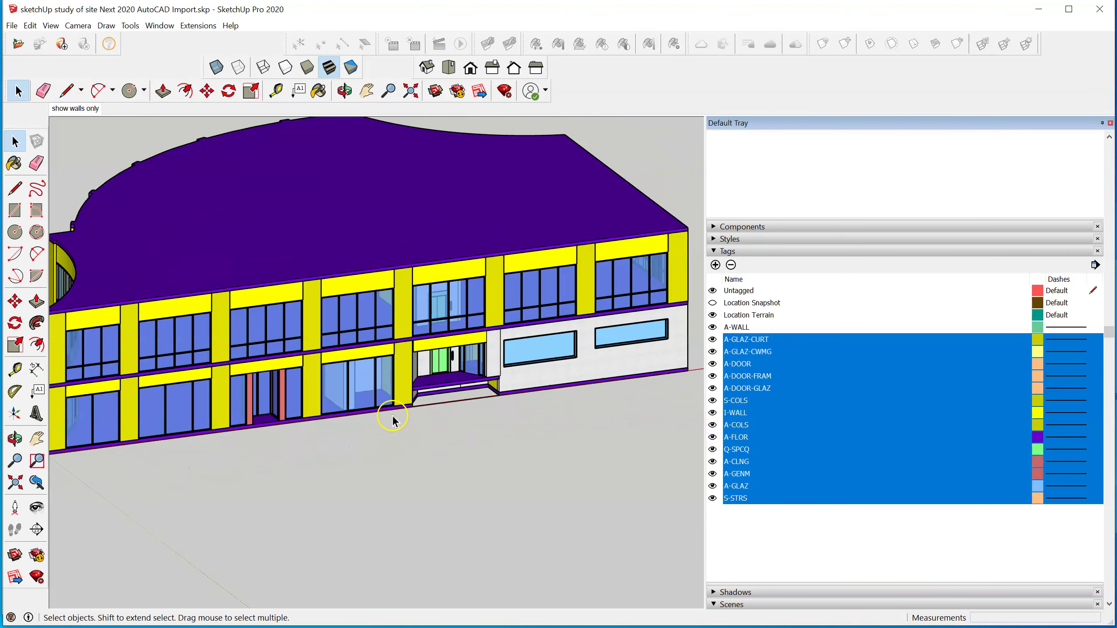
scroll(393, 415, "down", 3)
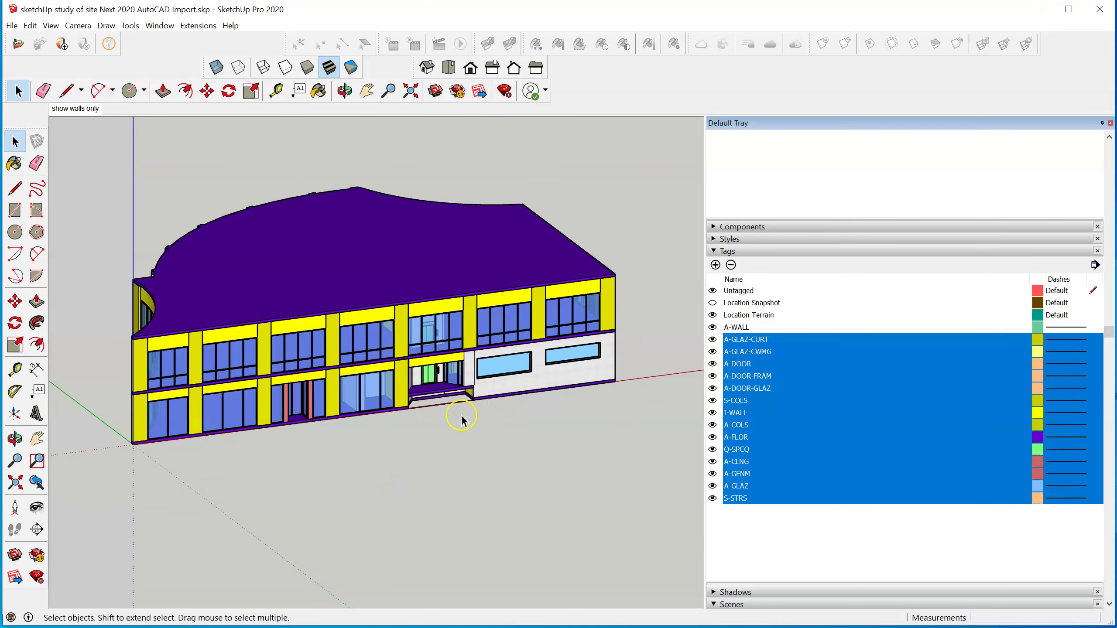
scroll(461, 374, "up", 5)
scroll(462, 374, "down", 1)
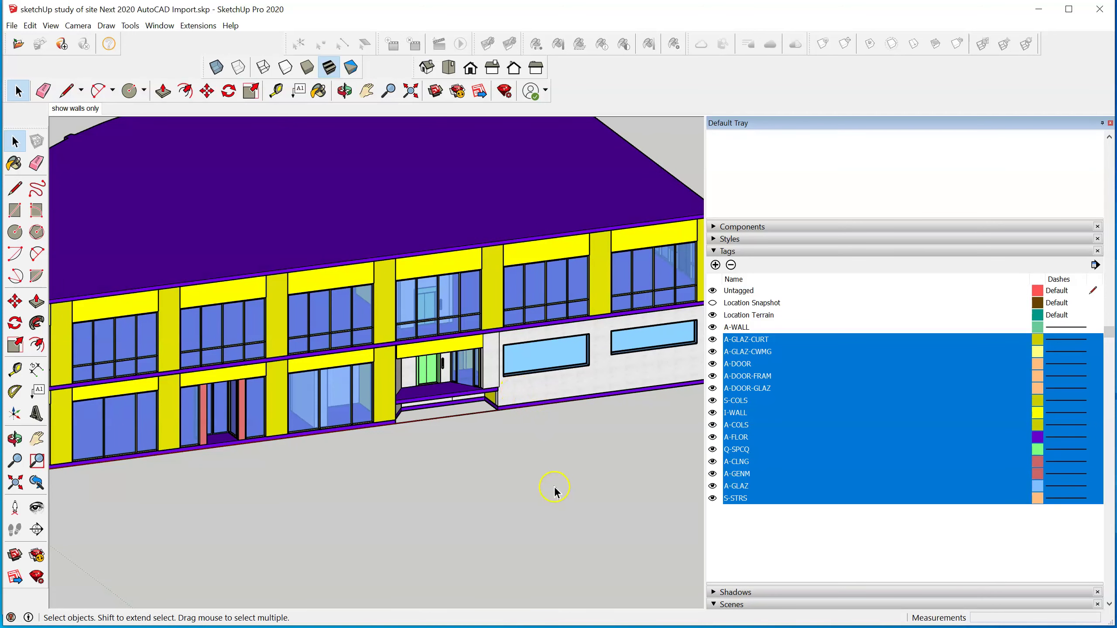
scroll(564, 483, "down", 2)
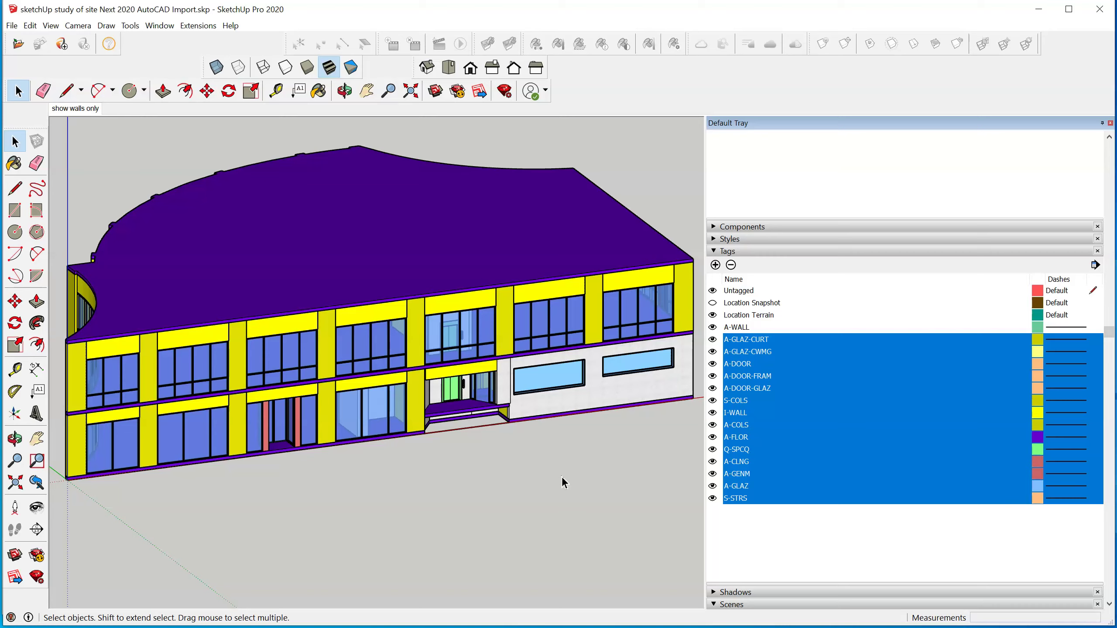
scroll(553, 413, "down", 2)
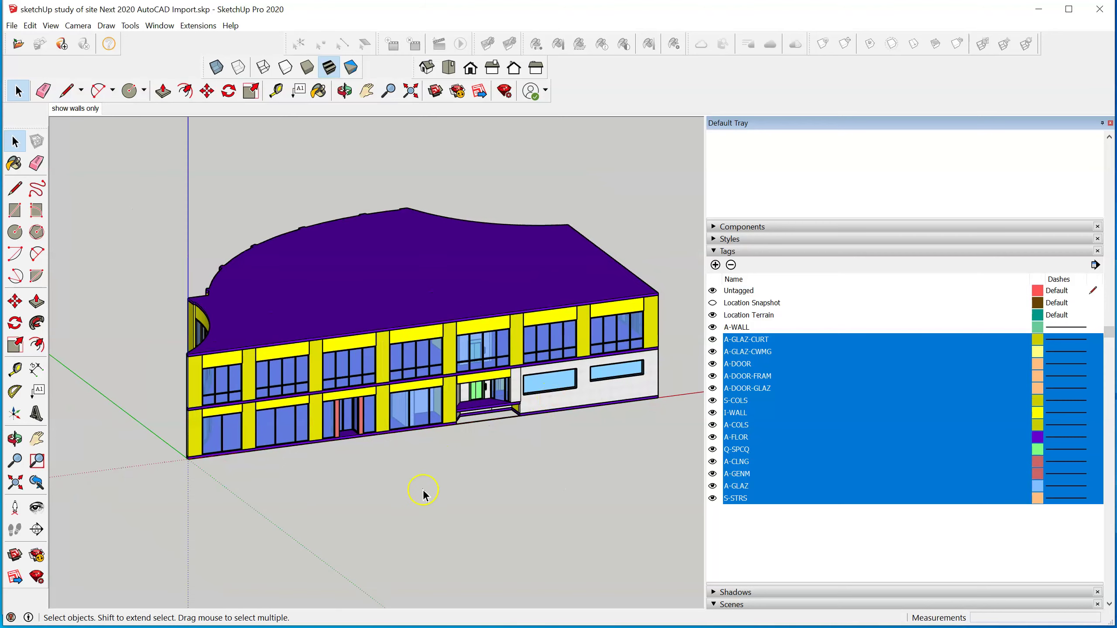
scroll(433, 480, "up", 2)
scroll(435, 481, "up", 1)
left_click(812, 400)
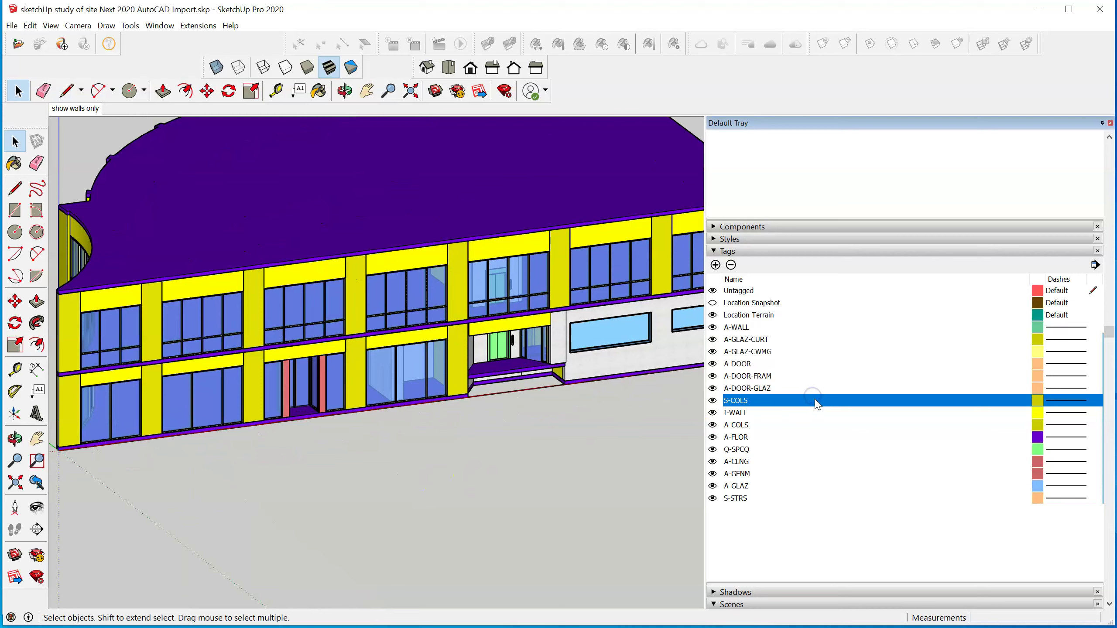
scroll(553, 507, "down", 2)
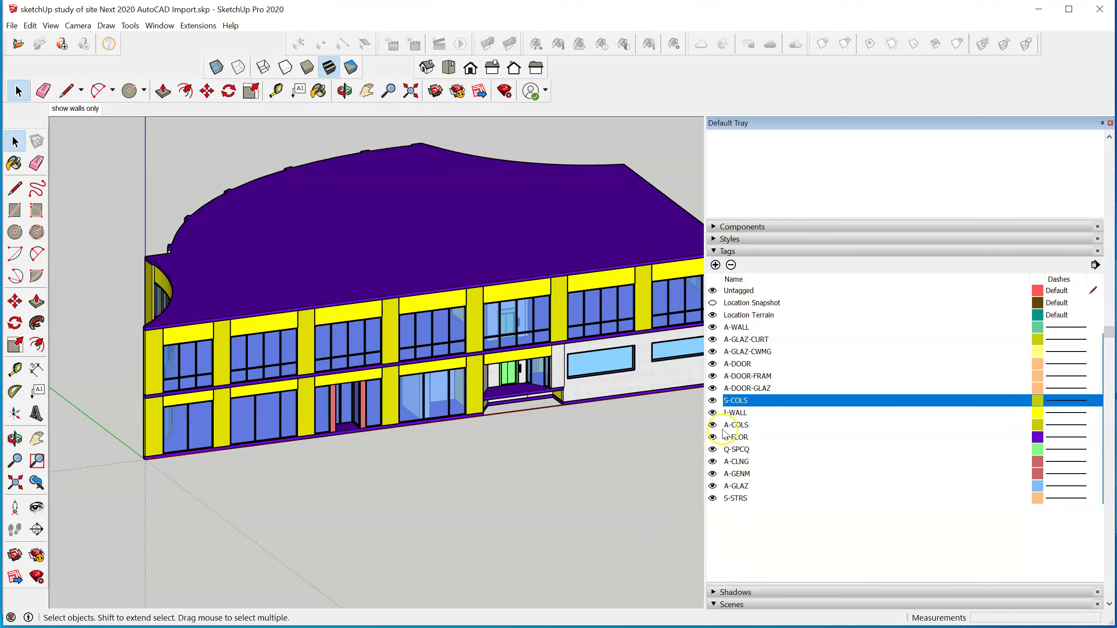
Step: Collapse Tags and add a second scene named 'everything on'
left_click(715, 251)
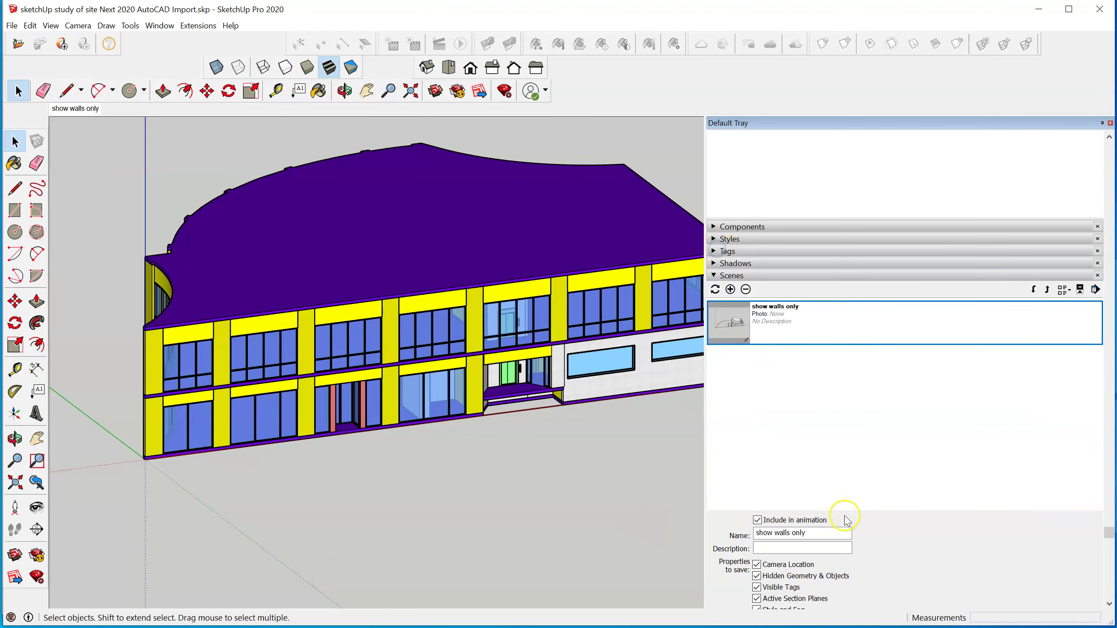
left_click(730, 289)
left_click_drag(813, 534, 718, 531)
type("everything on")
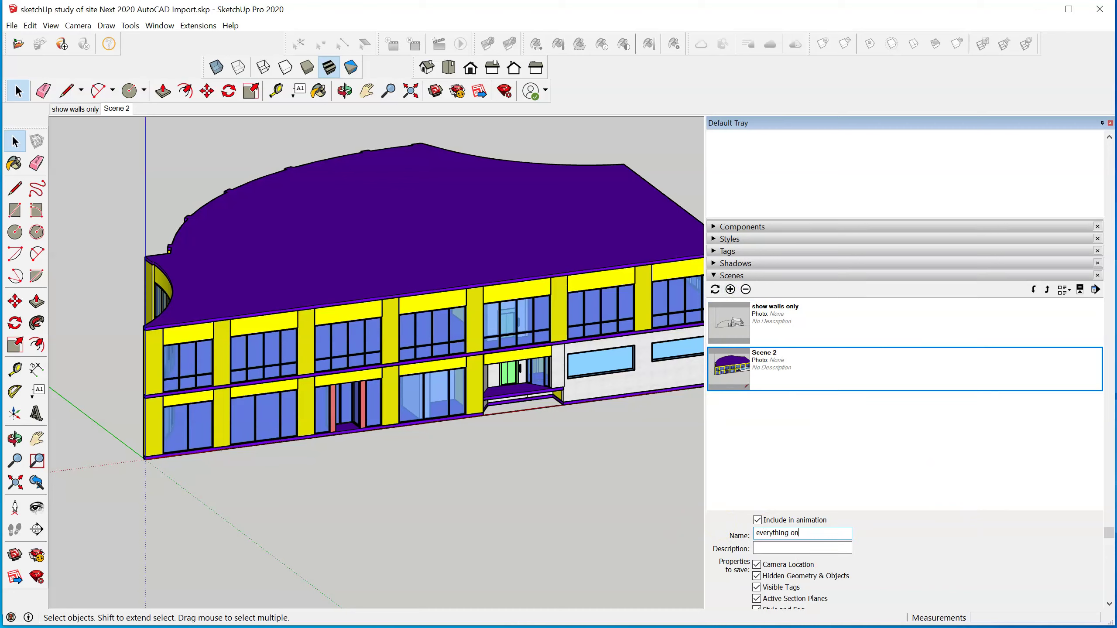
key("Return")
left_click(70, 620)
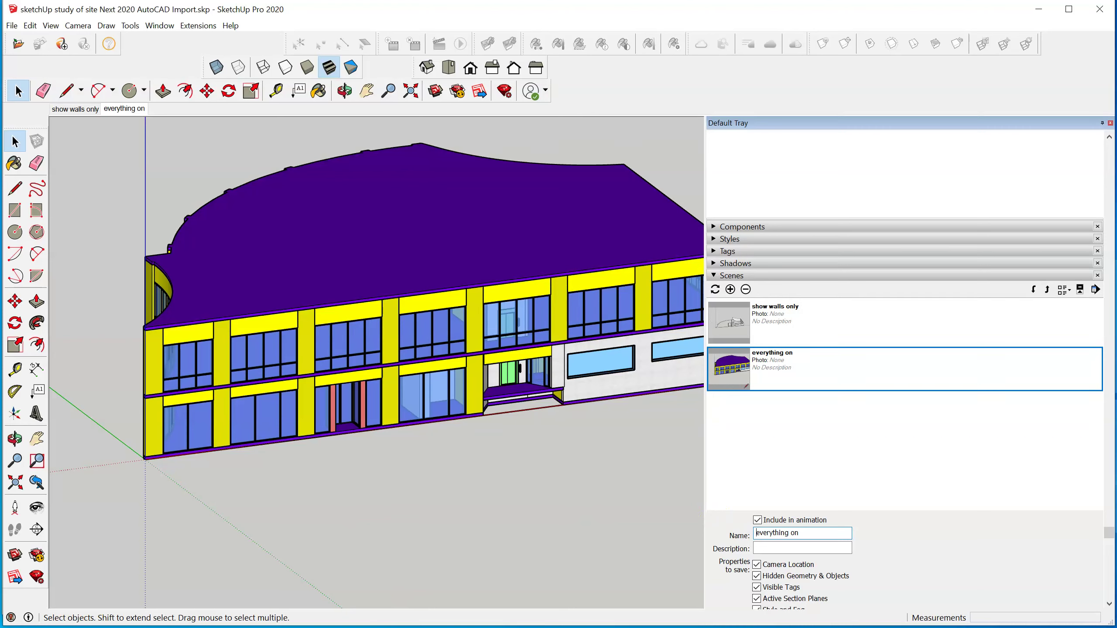